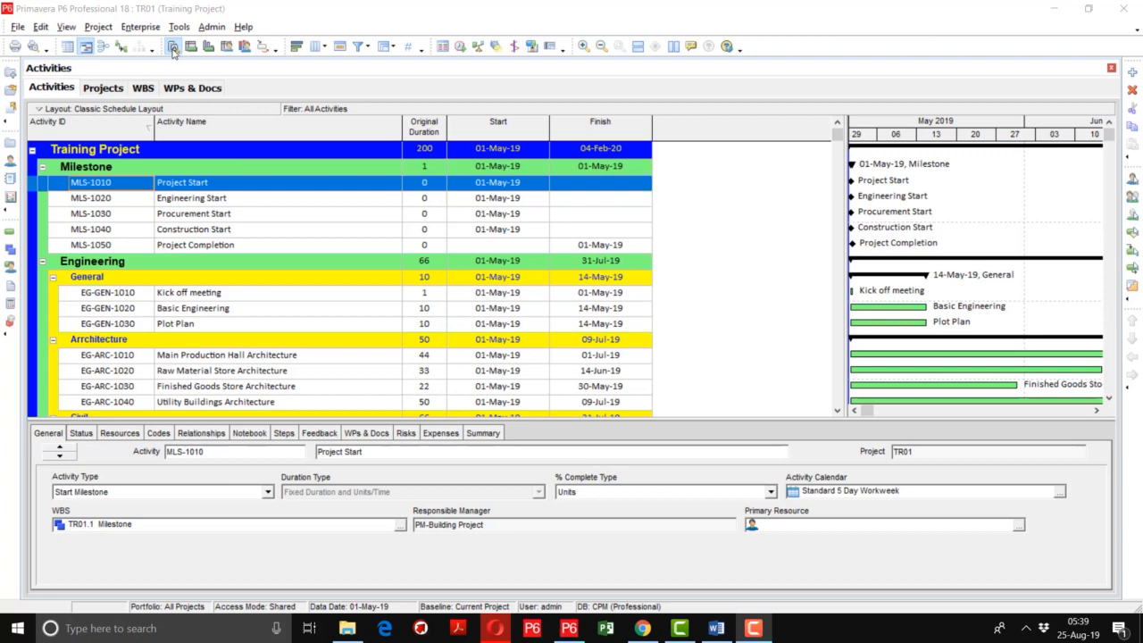
Assign the Kick off meeting activity (EG-GEN-1010) as a successor of the Project Start milestone, and widen the assignment list's Activity ID column
{"action": "left_click", "coordinate": [174, 52]}
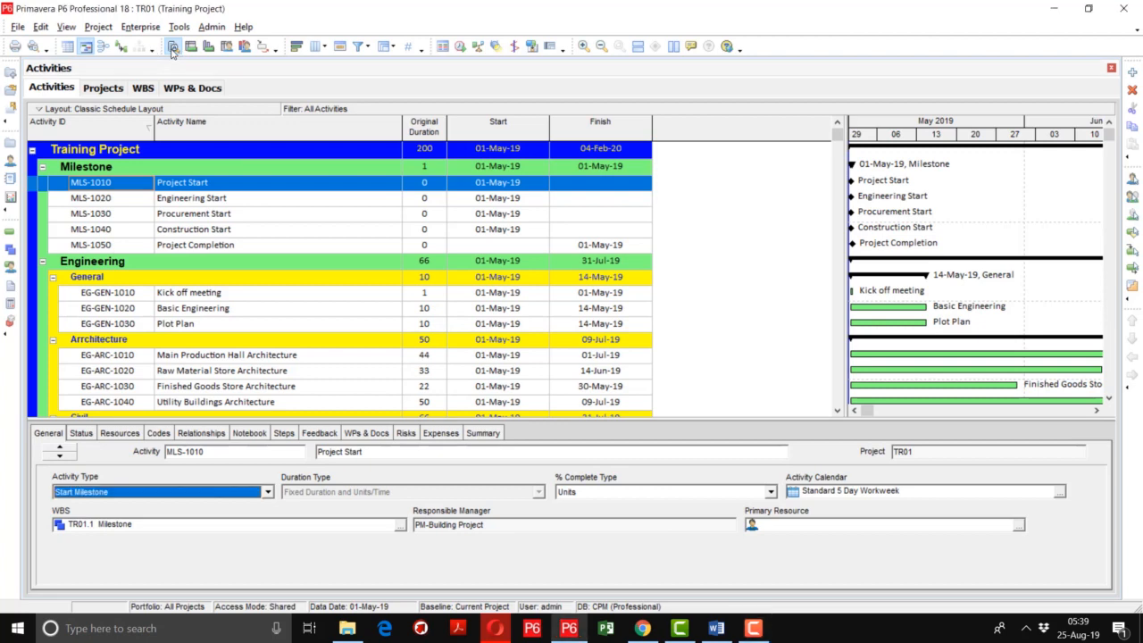
{"action": "left_click", "coordinate": [217, 433]}
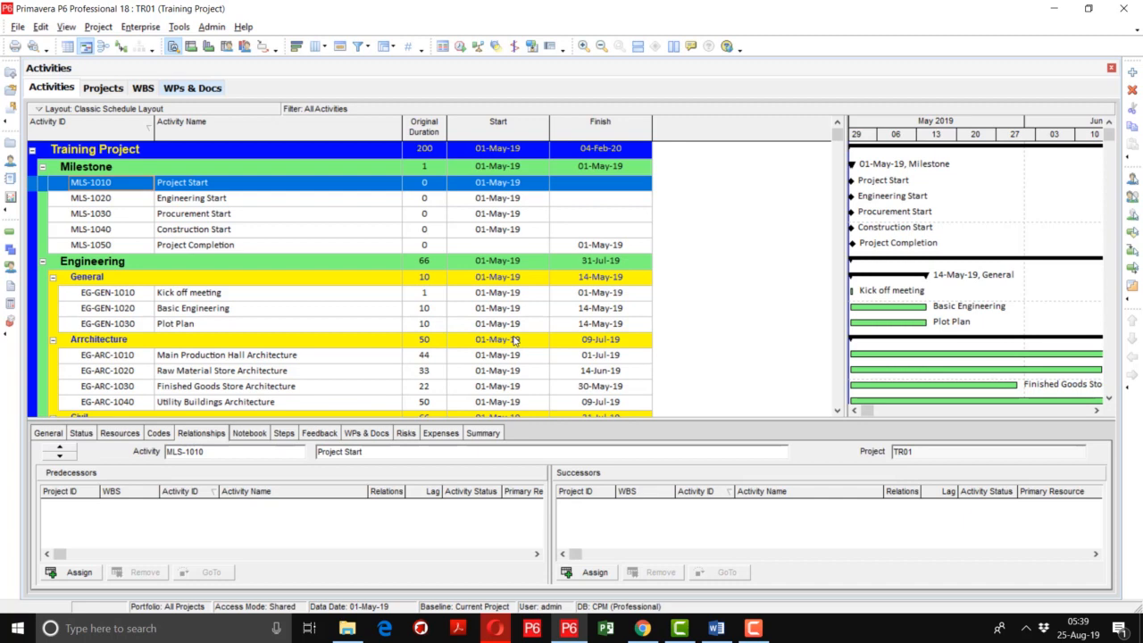
{"action": "left_click", "coordinate": [592, 574]}
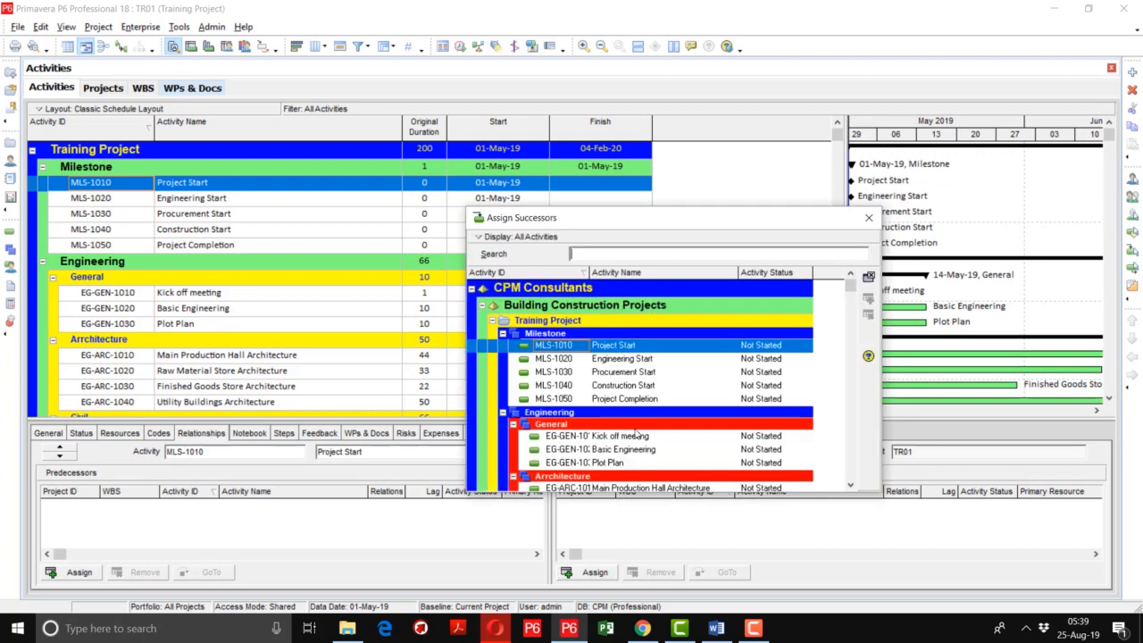
{"action": "left_click_drag", "start_coordinate": [676, 220], "coordinate": [760, 64]}
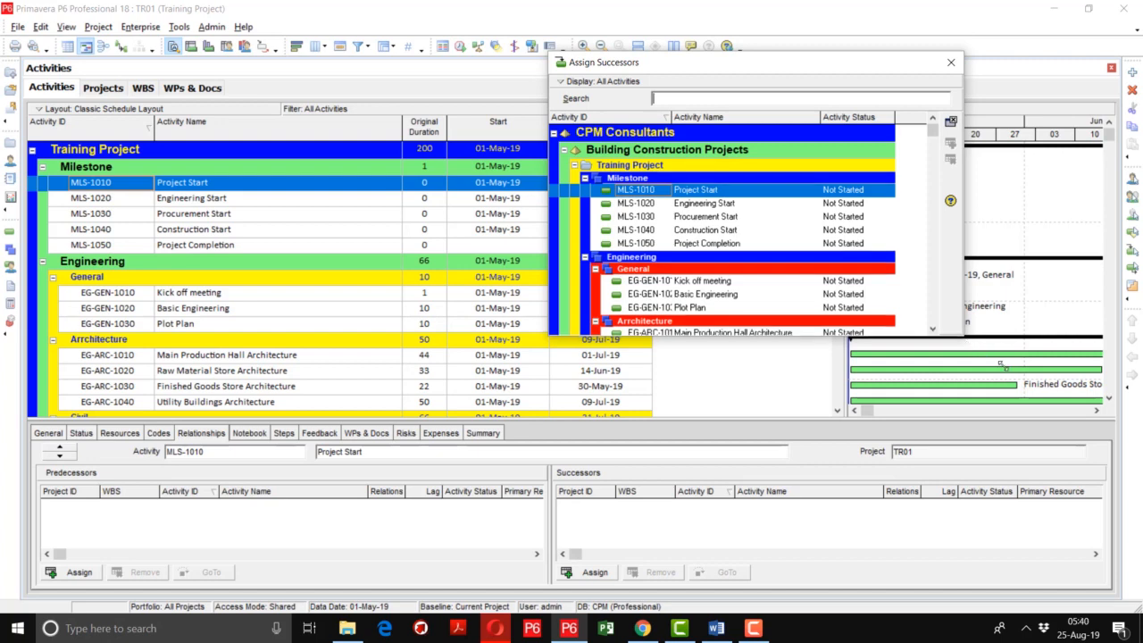
{"action": "left_click_drag", "start_coordinate": [962, 340], "coordinate": [1106, 432]}
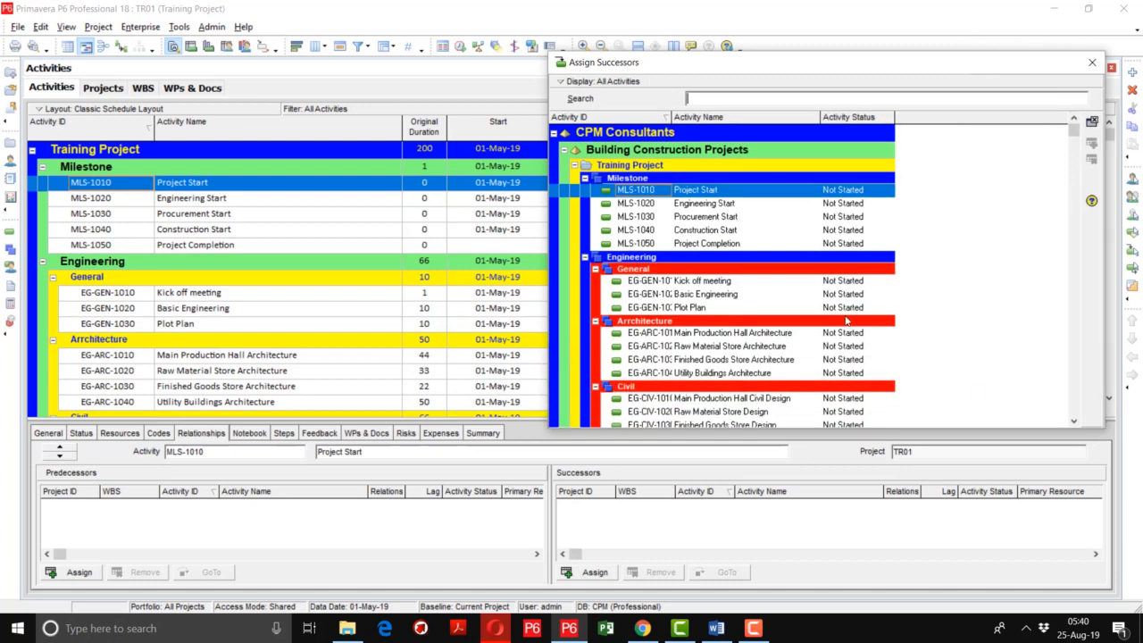
{"action": "double_click", "coordinate": [705, 282]}
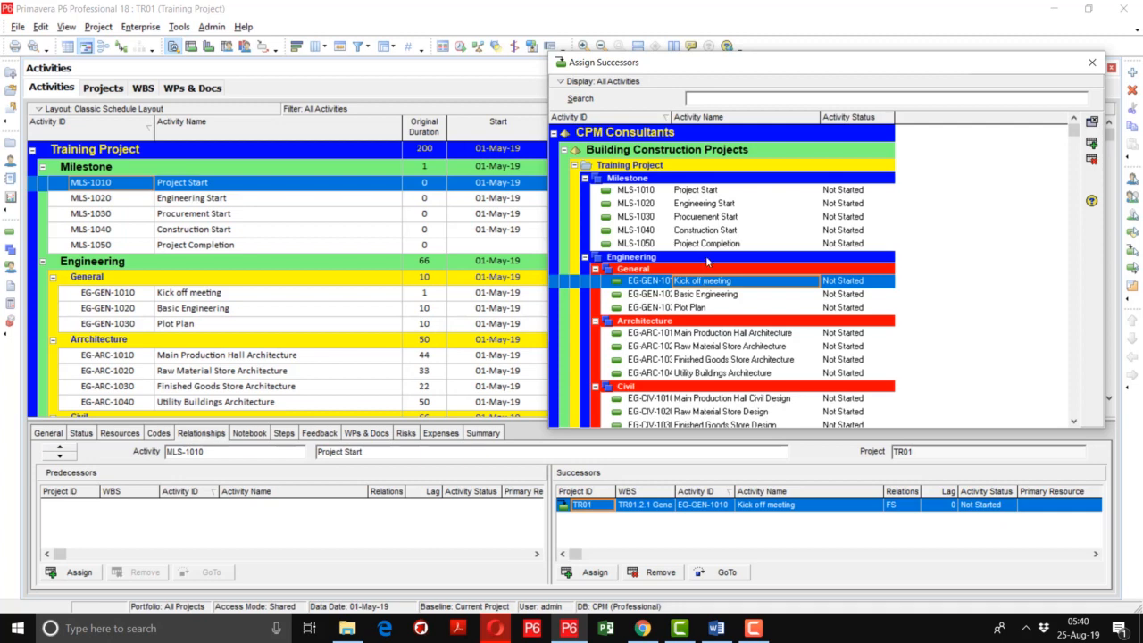
{"action": "left_click_drag", "start_coordinate": [670, 117], "coordinate": [715, 117]}
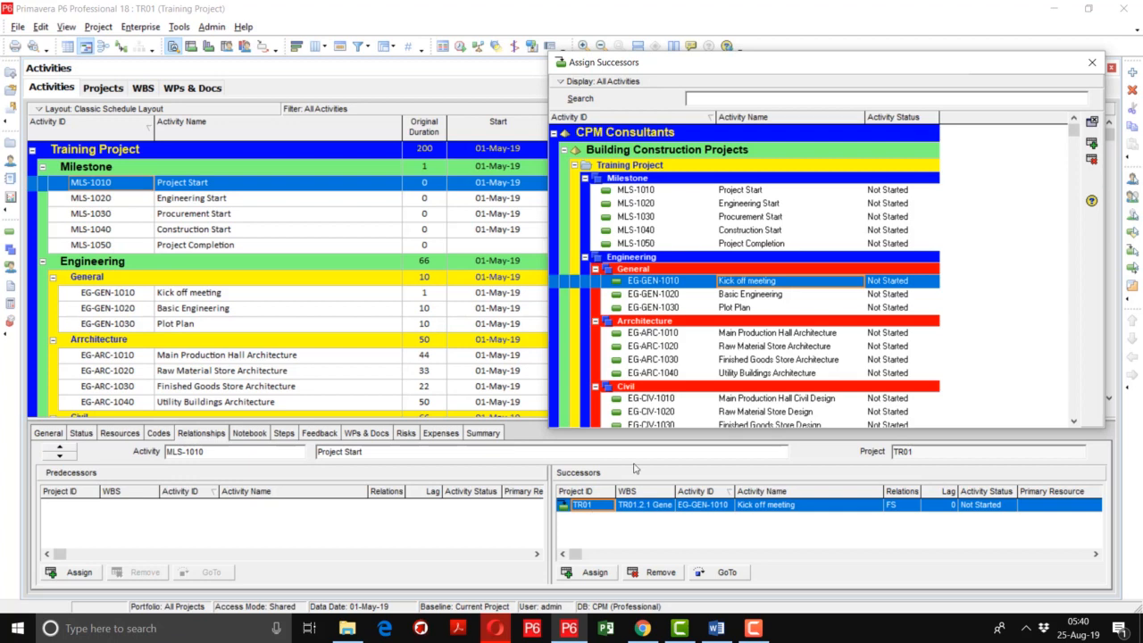
Assign Kick off meeting to Project Start a second time, and remove that duplicate SS relationship
{"action": "double_click", "coordinate": [754, 283]}
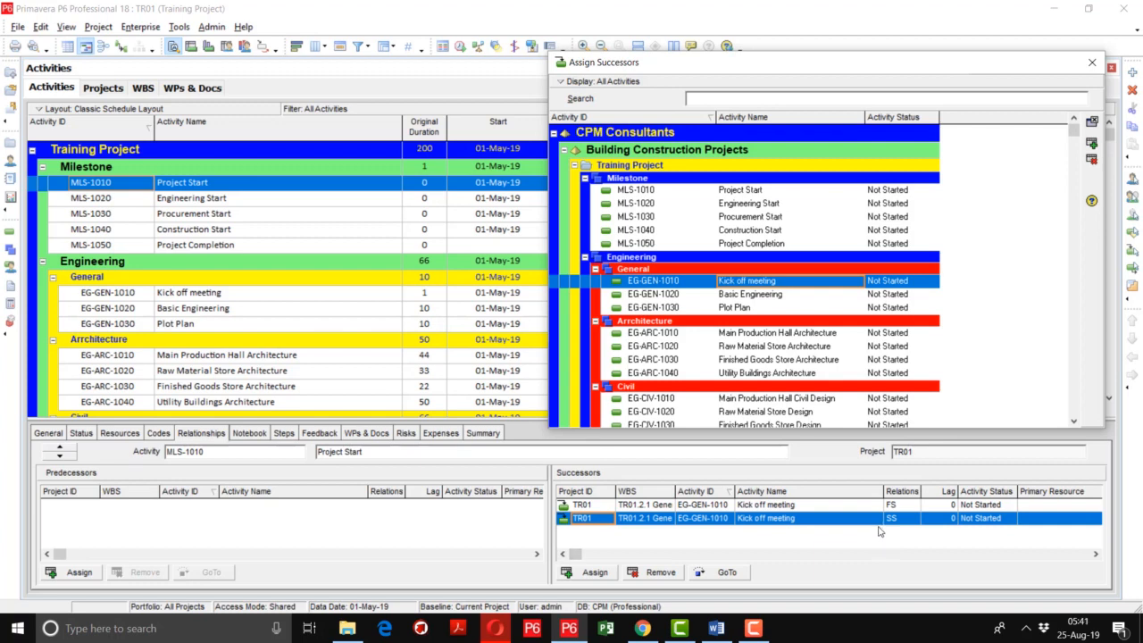
{"action": "left_click", "coordinate": [654, 573]}
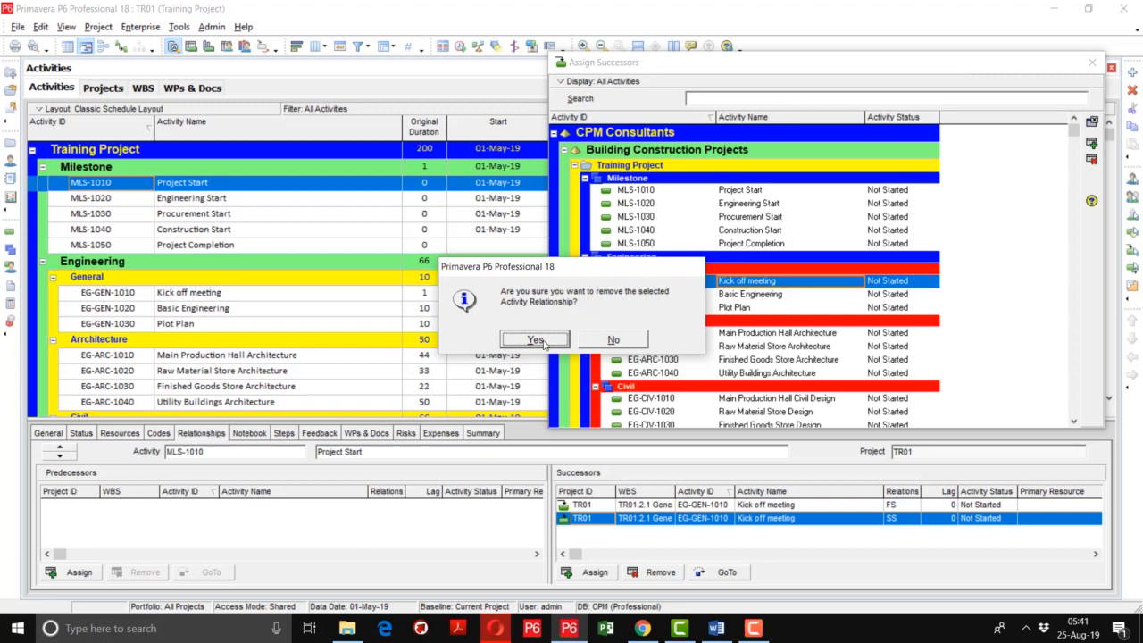
{"action": "left_click", "coordinate": [544, 343]}
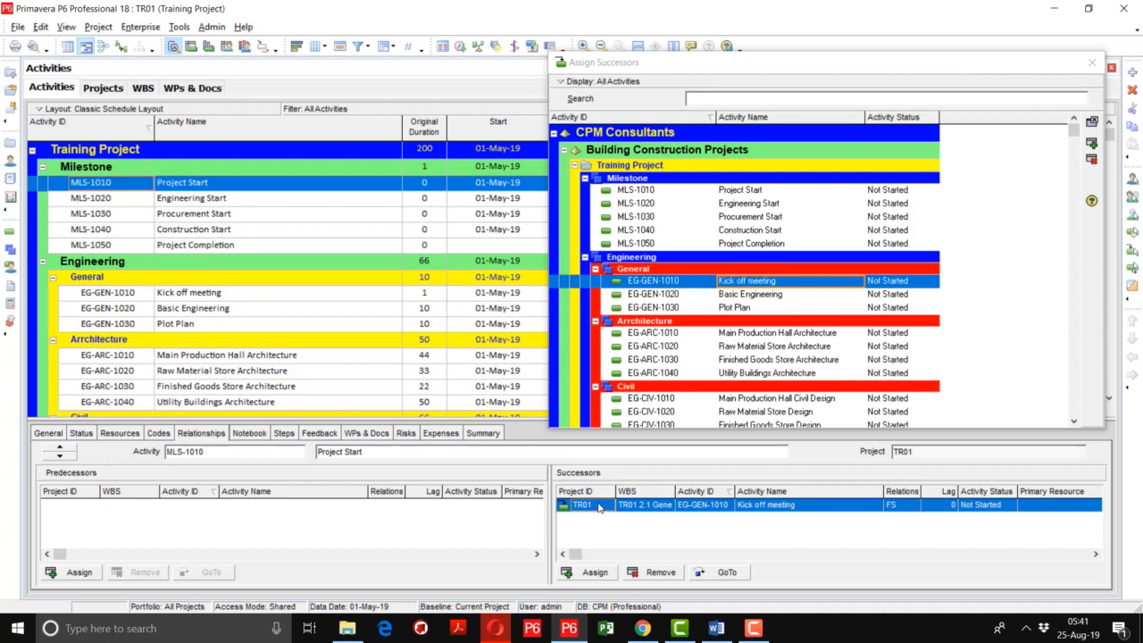
Remove the Project ID, WBS, Primary Resource and Activity Status columns from the Successors table
{"action": "right_click", "coordinate": [665, 497]}
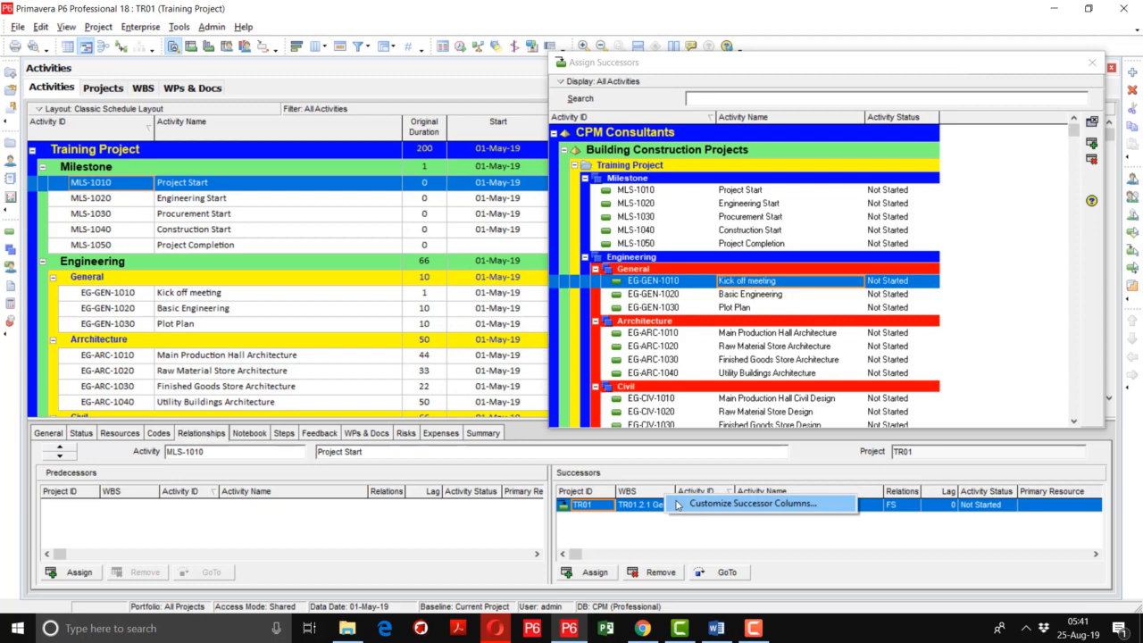
{"action": "left_click", "coordinate": [678, 506]}
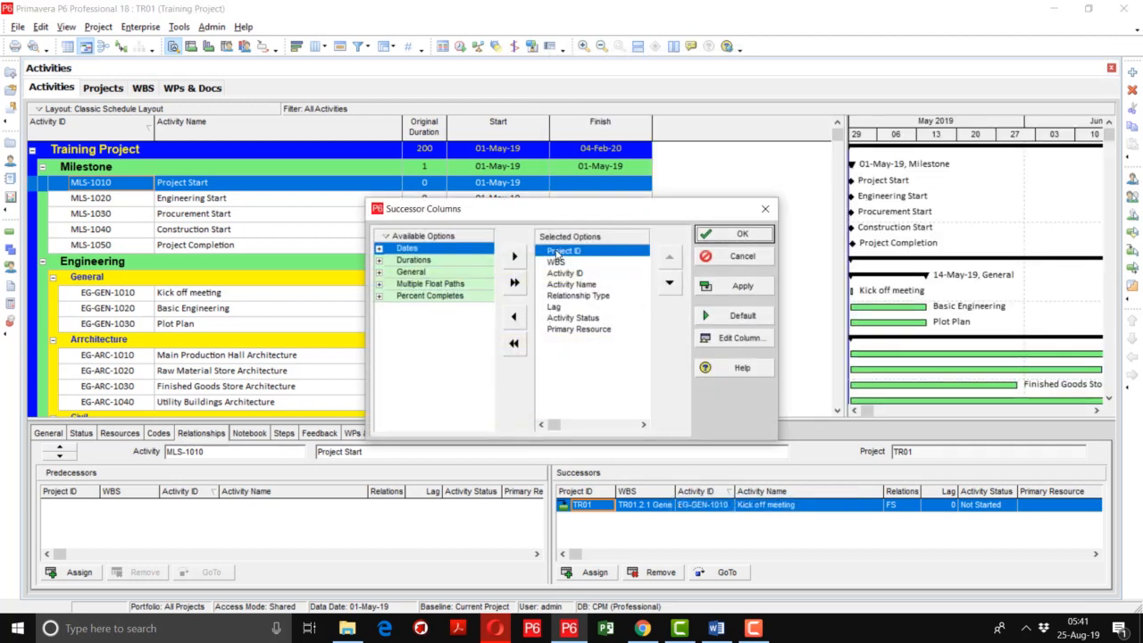
{"action": "double_click", "coordinate": [557, 253]}
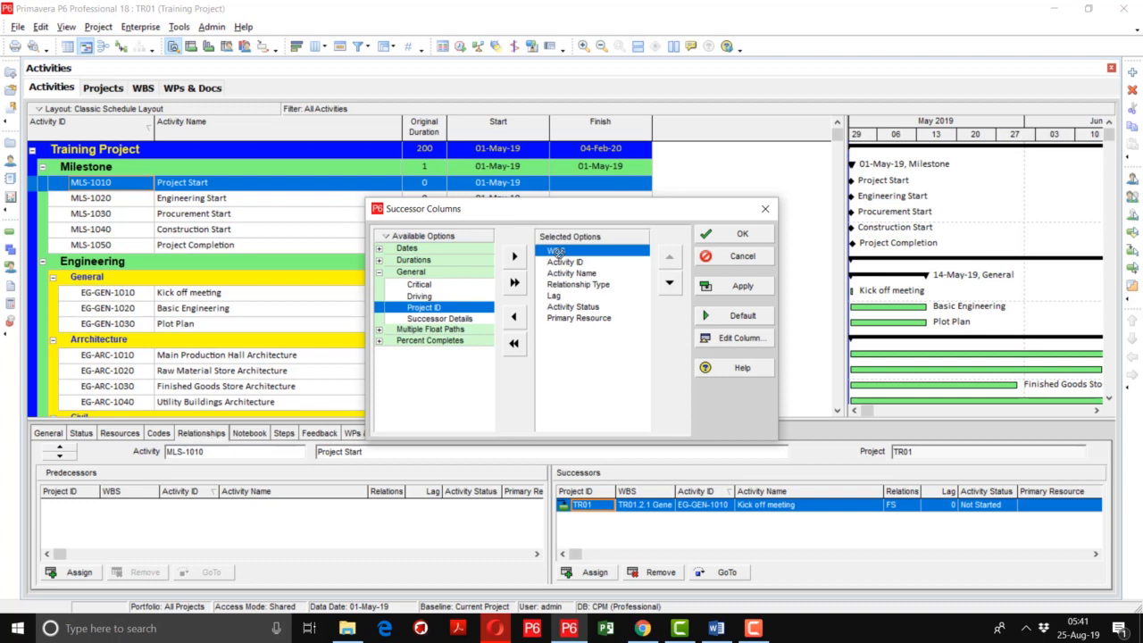
{"action": "double_click", "coordinate": [558, 253]}
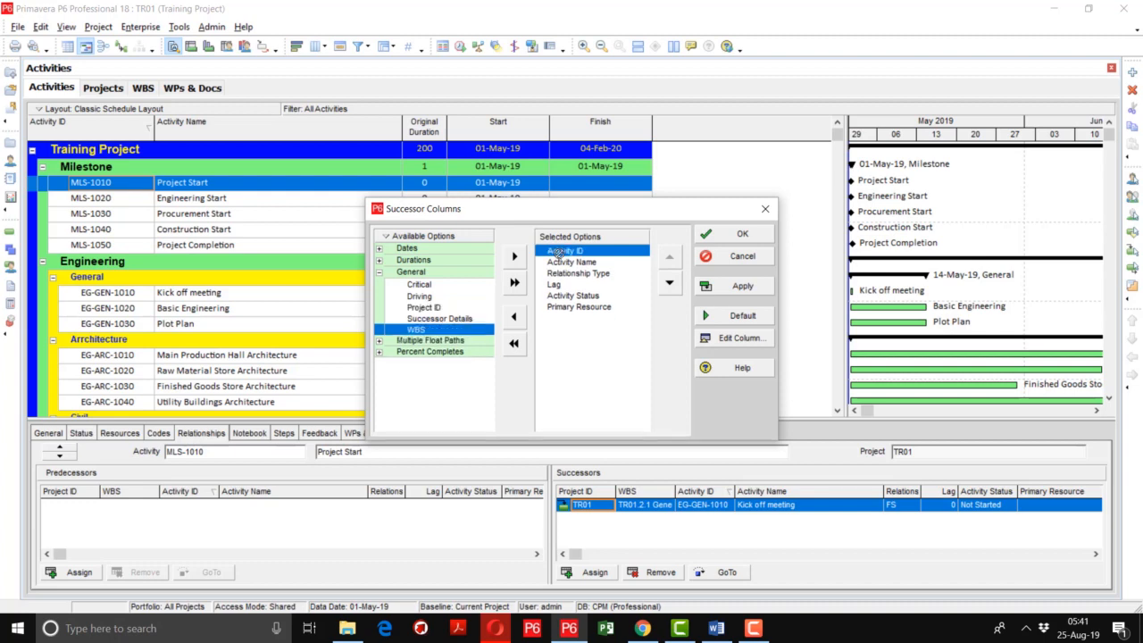
{"action": "double_click", "coordinate": [557, 306]}
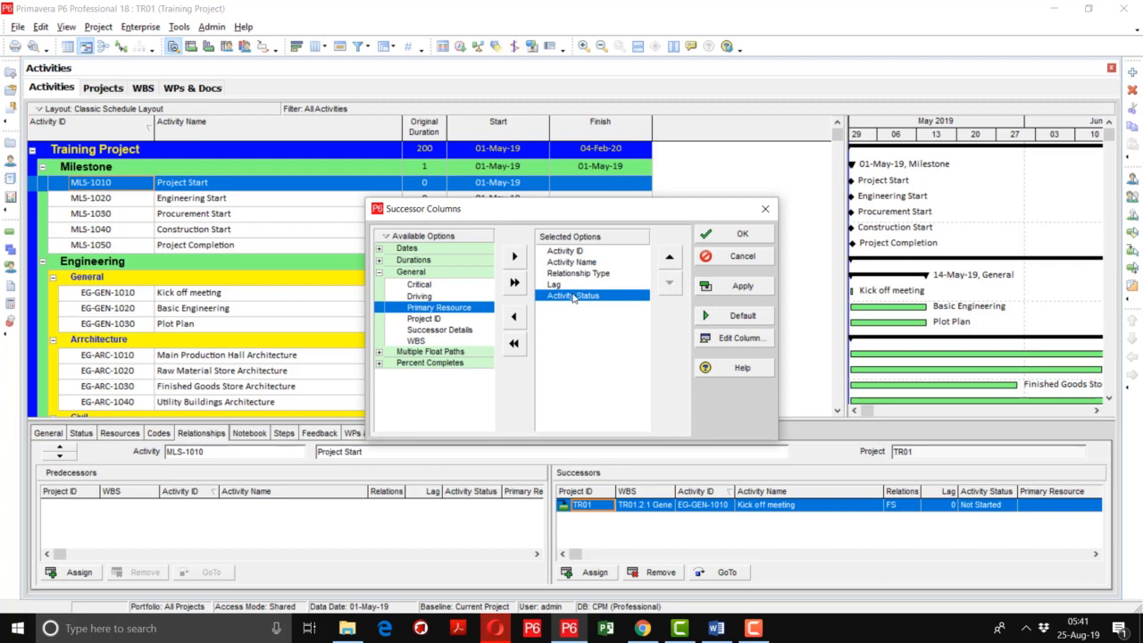
{"action": "double_click", "coordinate": [572, 296]}
{"action": "left_click", "coordinate": [717, 285]}
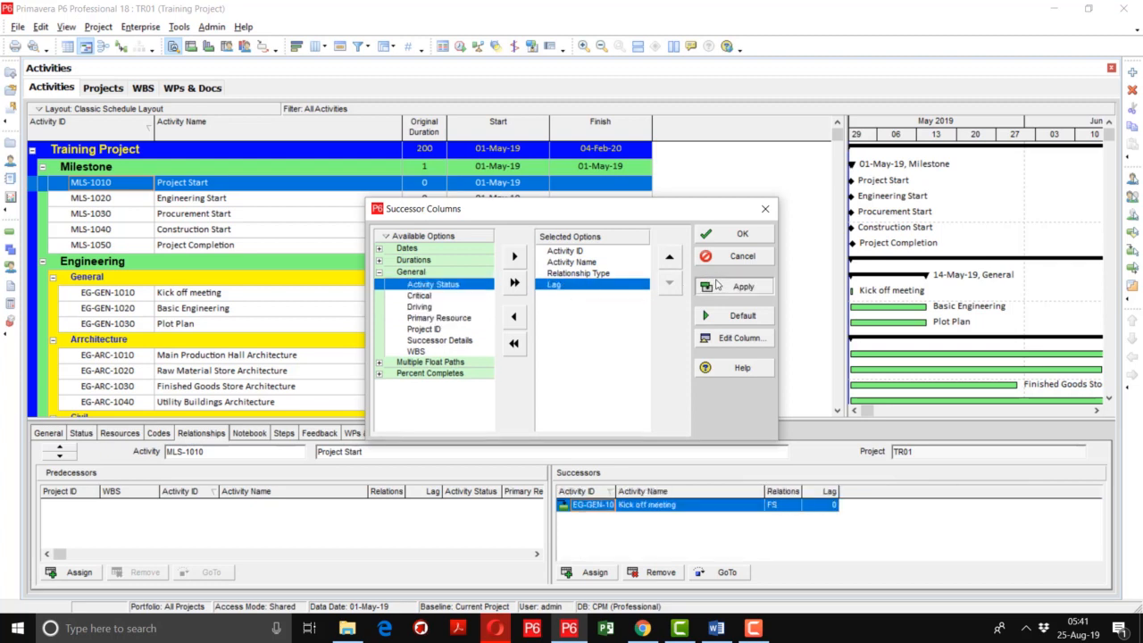
{"action": "left_click", "coordinate": [719, 235]}
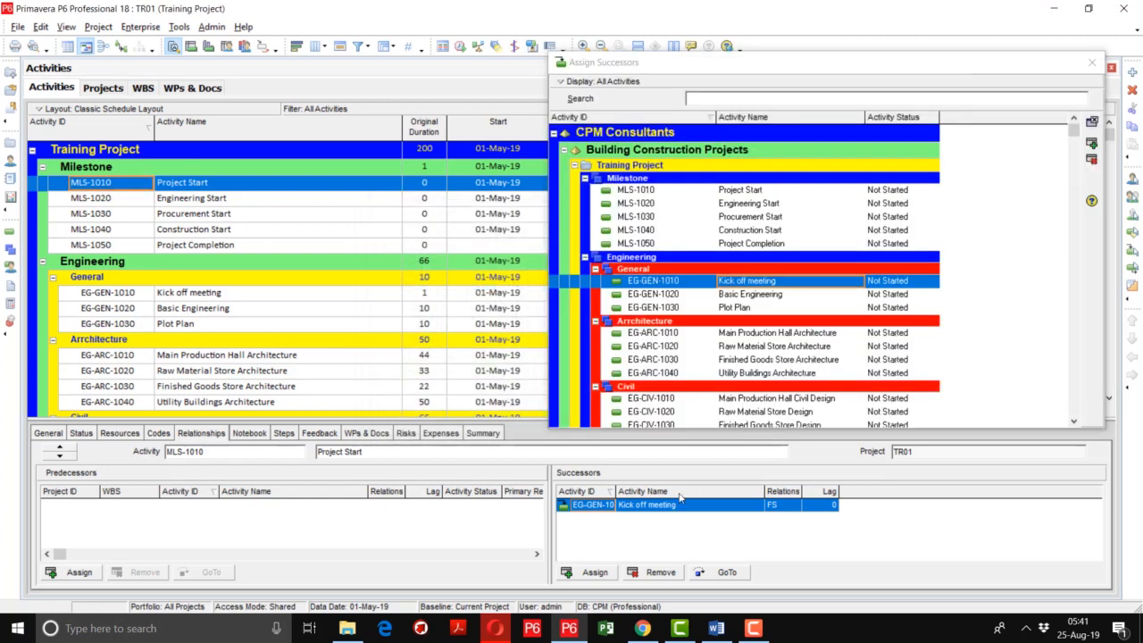
Widen the Activity ID and Lag columns of the Successors table and close the Assign Successors dialog
{"action": "left_click_drag", "start_coordinate": [651, 504], "coordinate": [652, 505]}
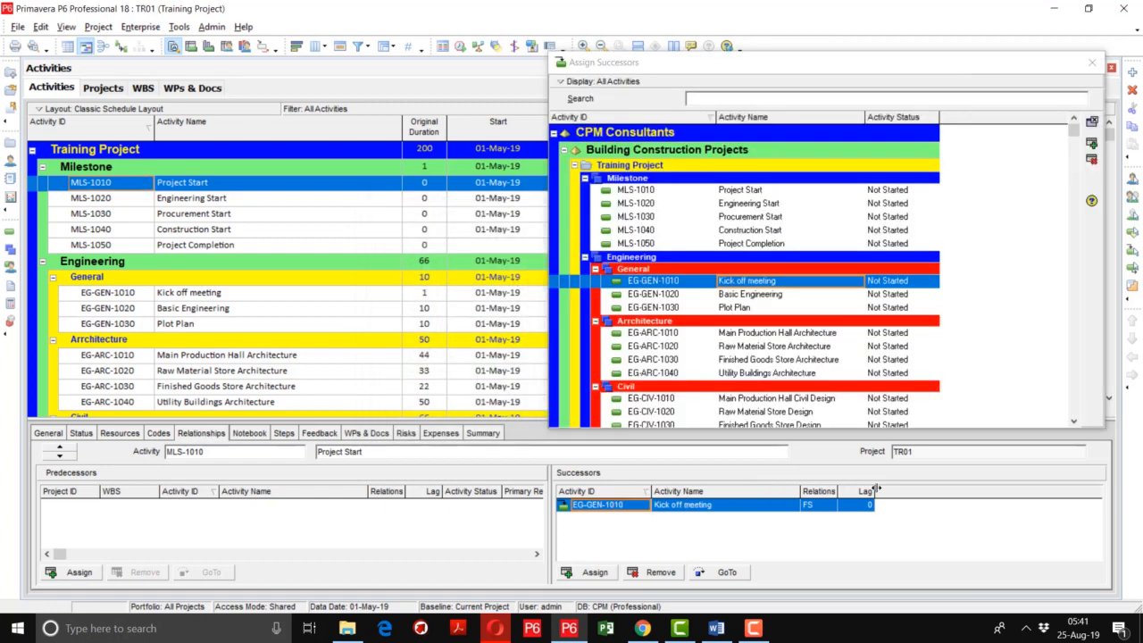
{"action": "left_click_drag", "start_coordinate": [874, 491], "coordinate": [890, 491]}
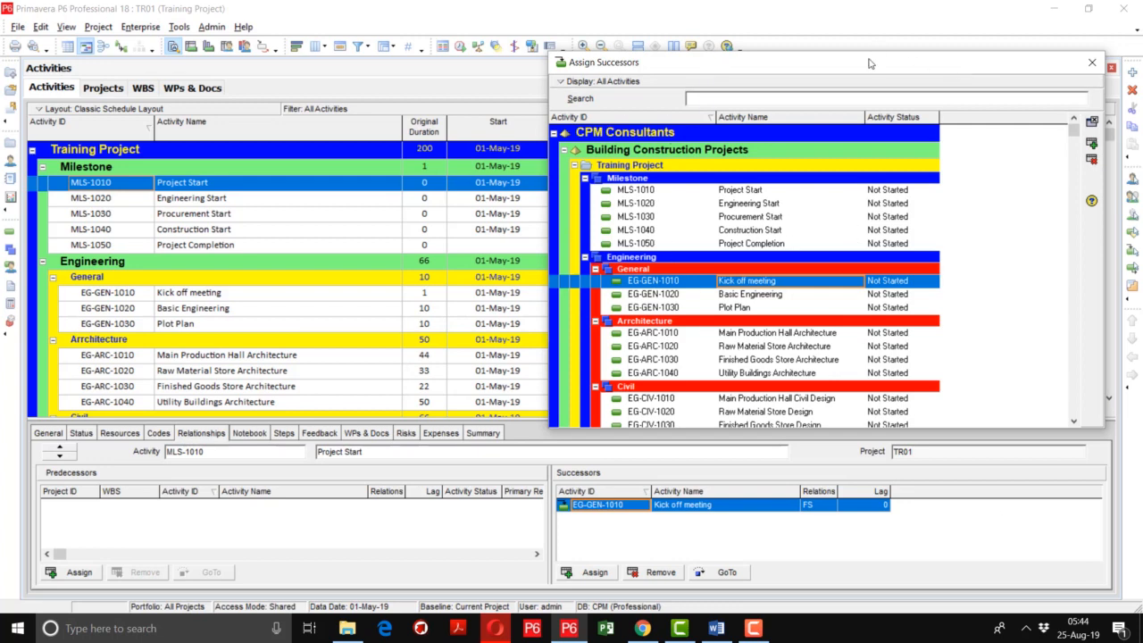
{"action": "mouse_move", "coordinate": [871, 64]}
{"action": "left_mouse_down"}
{"action": "mouse_move", "coordinate": [892, 54]}
{"action": "mouse_move", "coordinate": [886, 66]}
{"action": "left_mouse_up"}
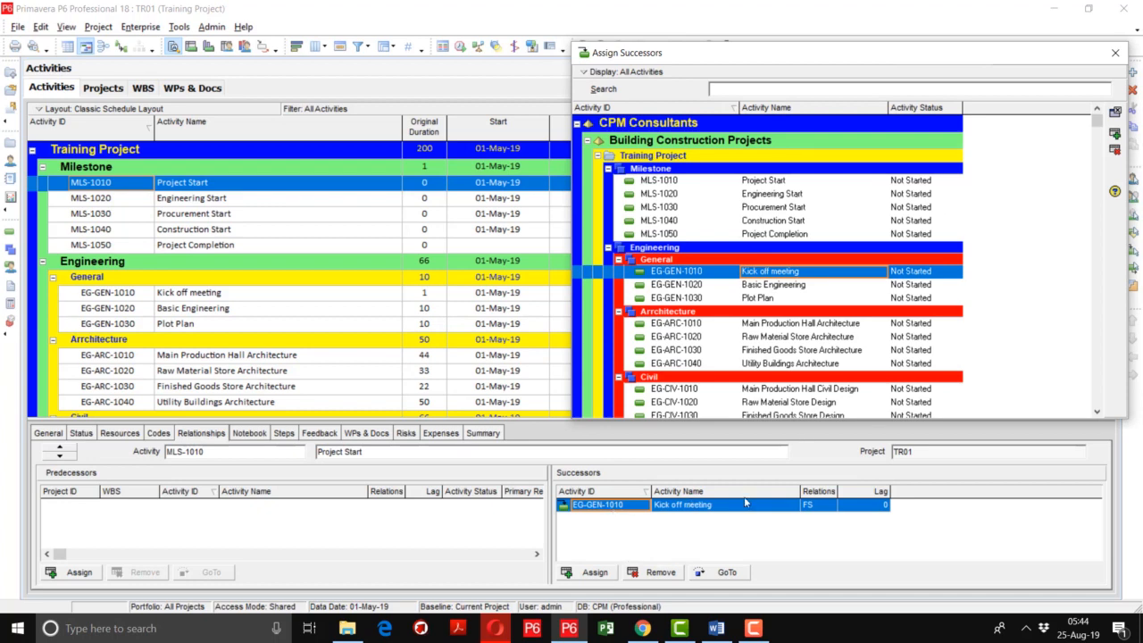
{"action": "left_click", "coordinate": [1115, 53]}
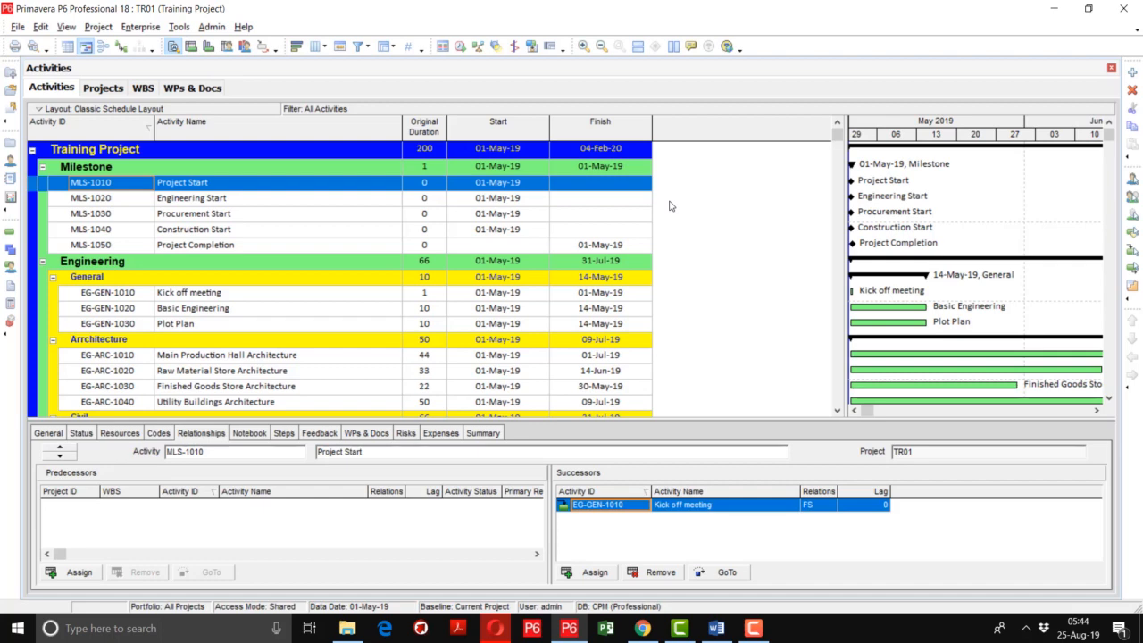
Assign Main Production Hall Architecture (EG-ARC-1010) as a successor of the Engineering Start milestone with an SS relationship
{"action": "left_click", "coordinate": [264, 202]}
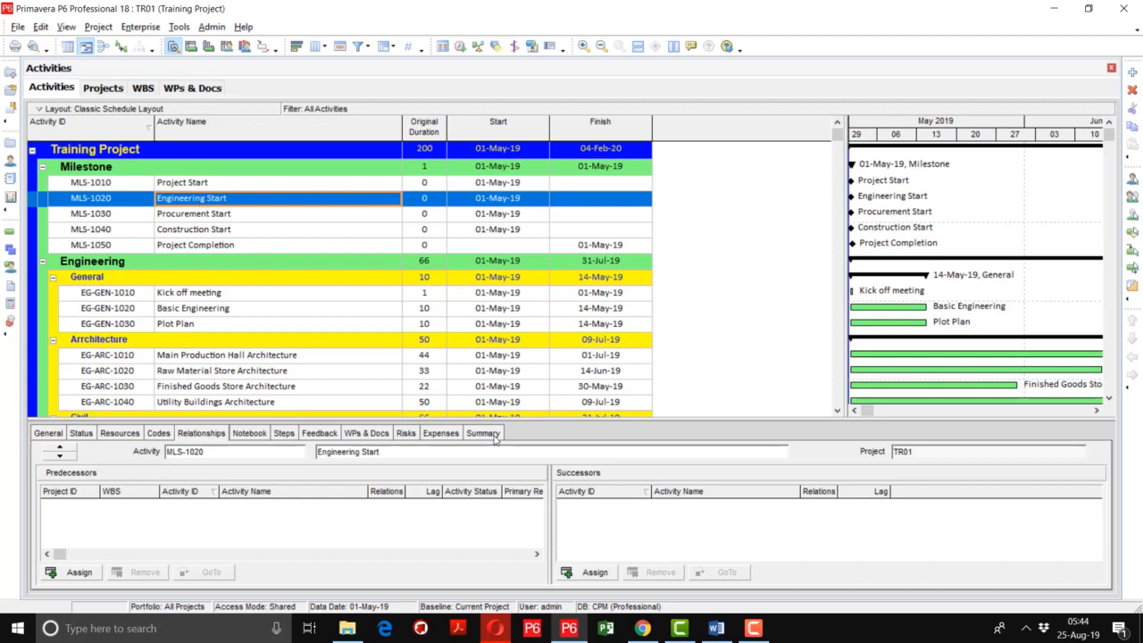
{"action": "left_click", "coordinate": [591, 571]}
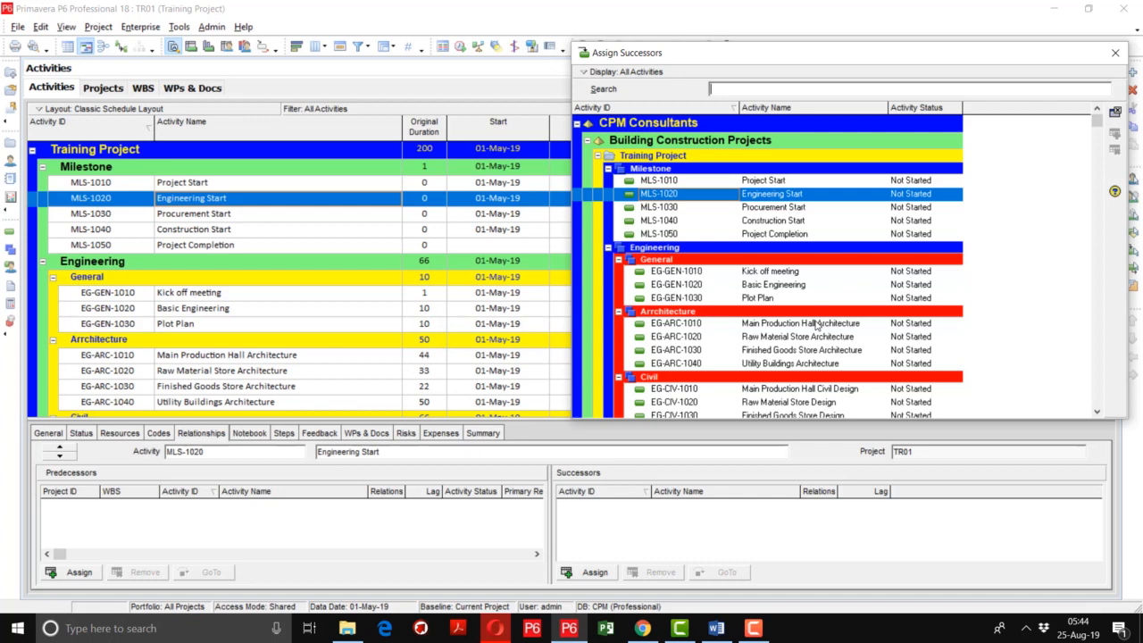
{"action": "double_click", "coordinate": [816, 325]}
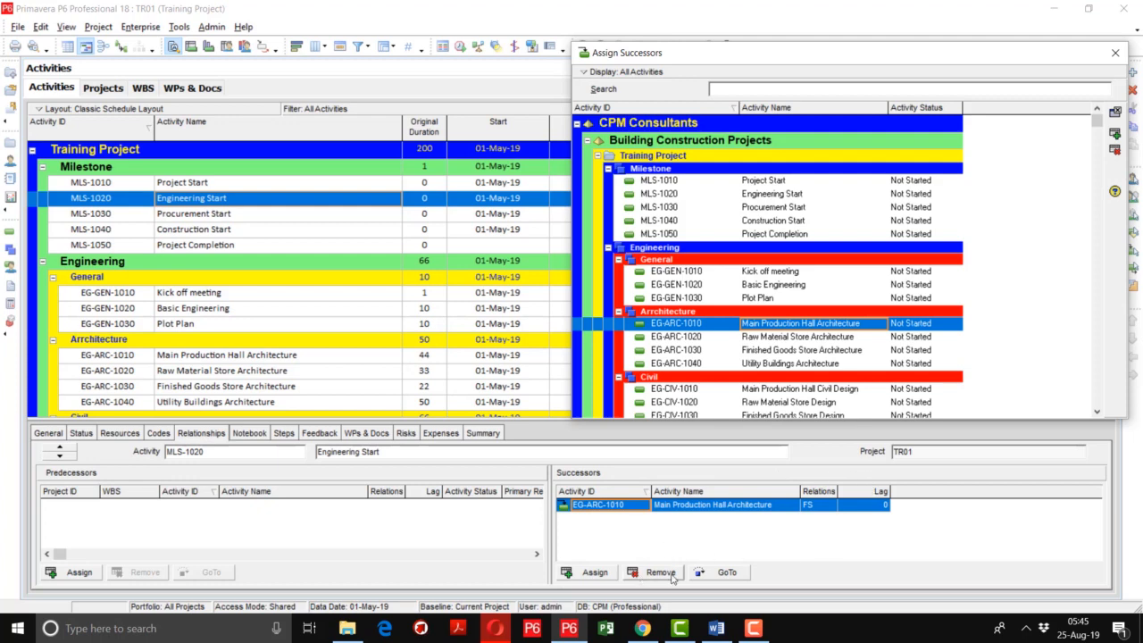
{"action": "left_click", "coordinate": [830, 507]}
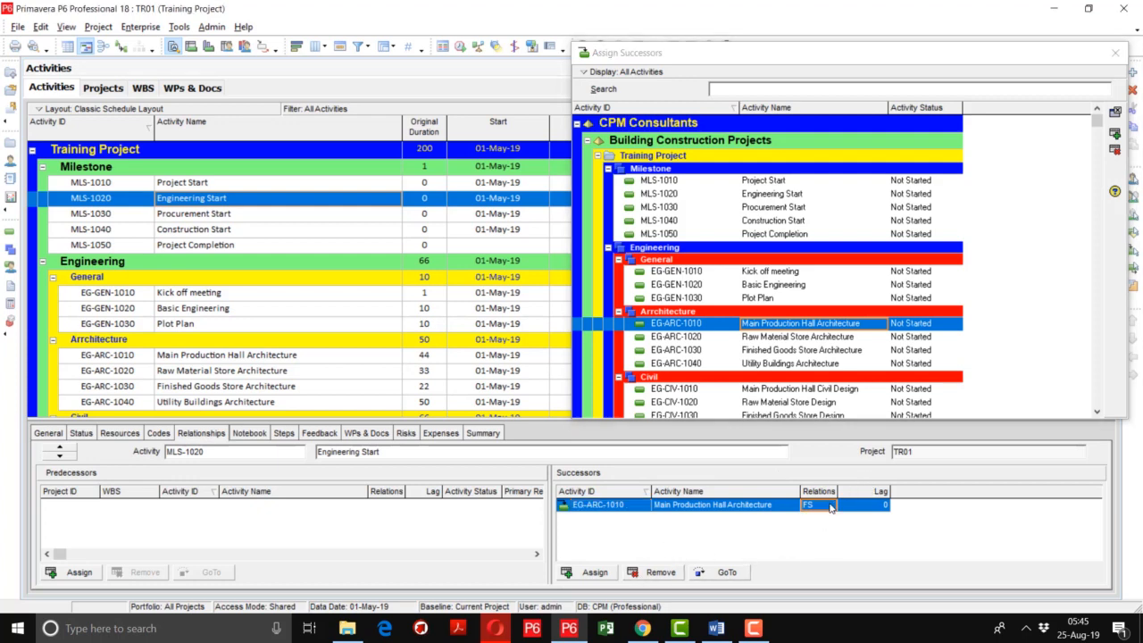
{"action": "left_click", "coordinate": [831, 506]}
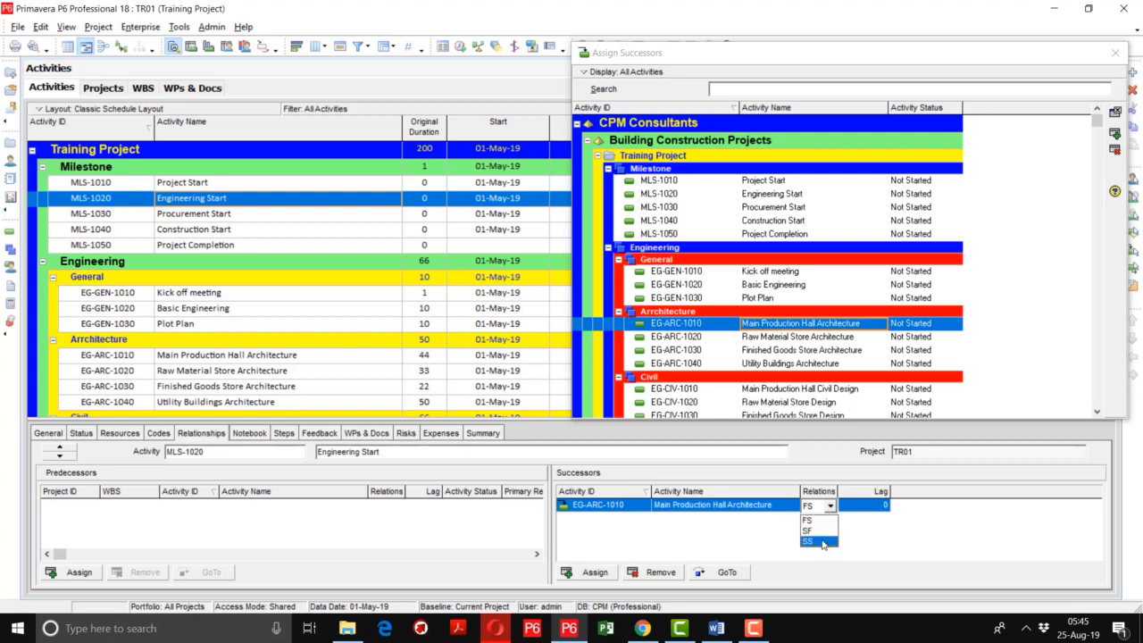
{"action": "left_click", "coordinate": [822, 541]}
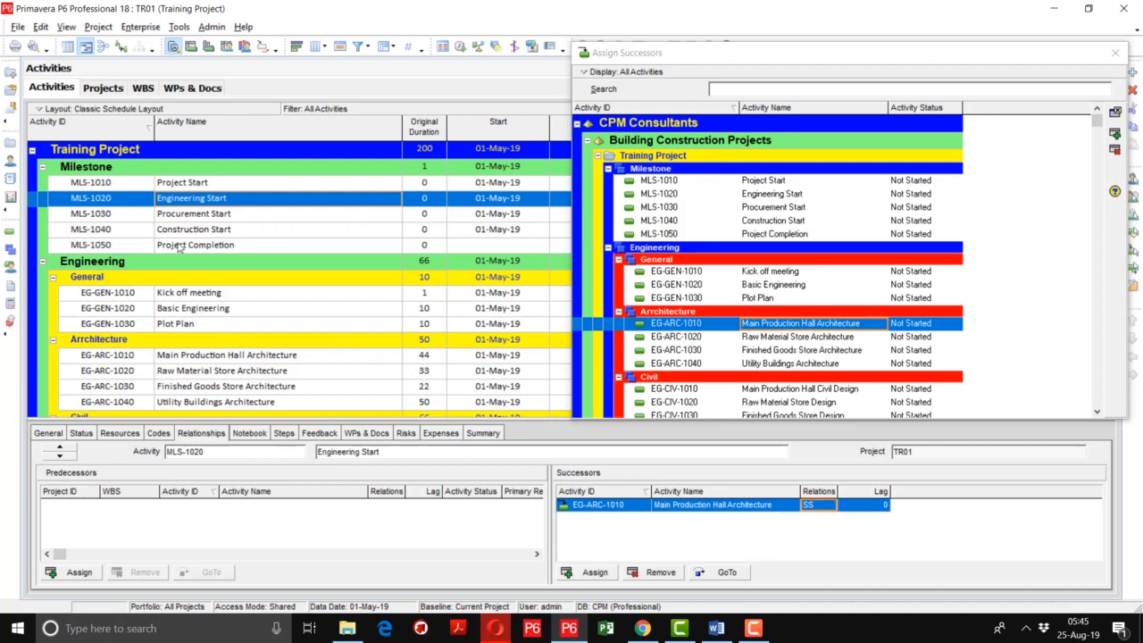
Assign Supply of utility Building Equipment (PR-EQP-1020) as a successor of the Procurement Start milestone with an SS relationship
{"action": "left_click", "coordinate": [212, 218]}
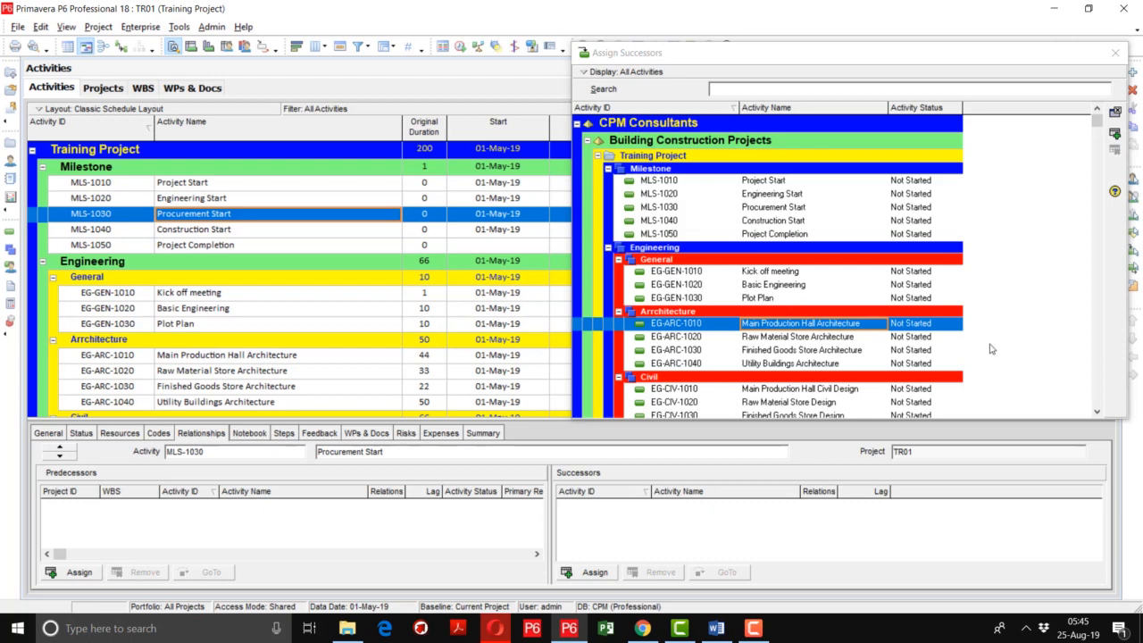
{"action": "left_click", "coordinate": [1097, 412]}
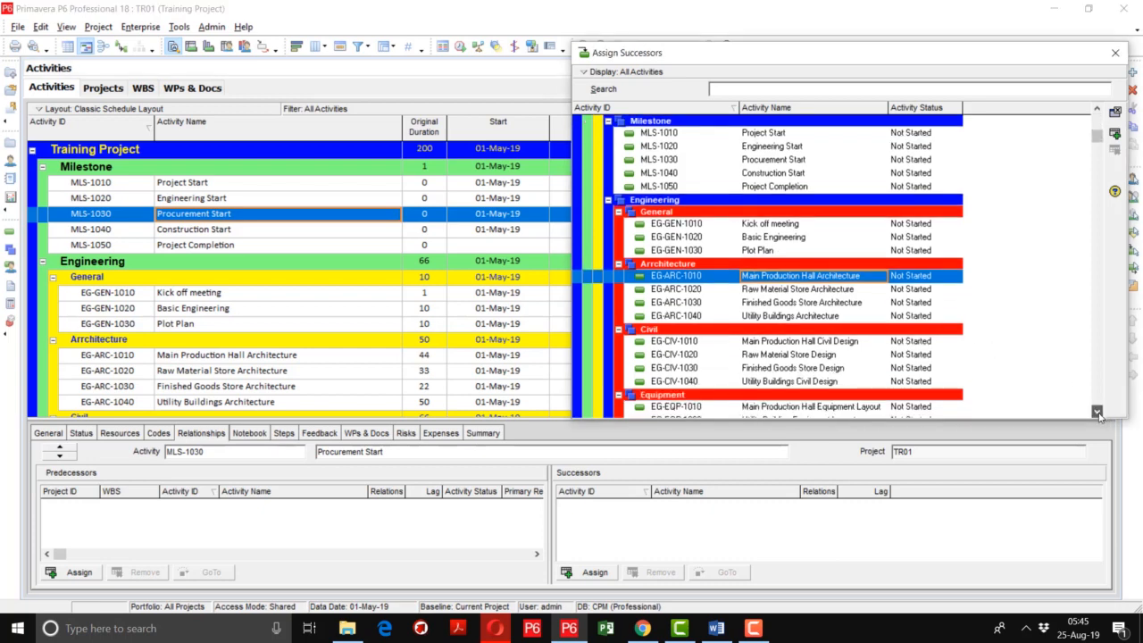
{"action": "scroll", "coordinate": [1097, 411], "scroll_direction": "down", "scroll_amount": 9}
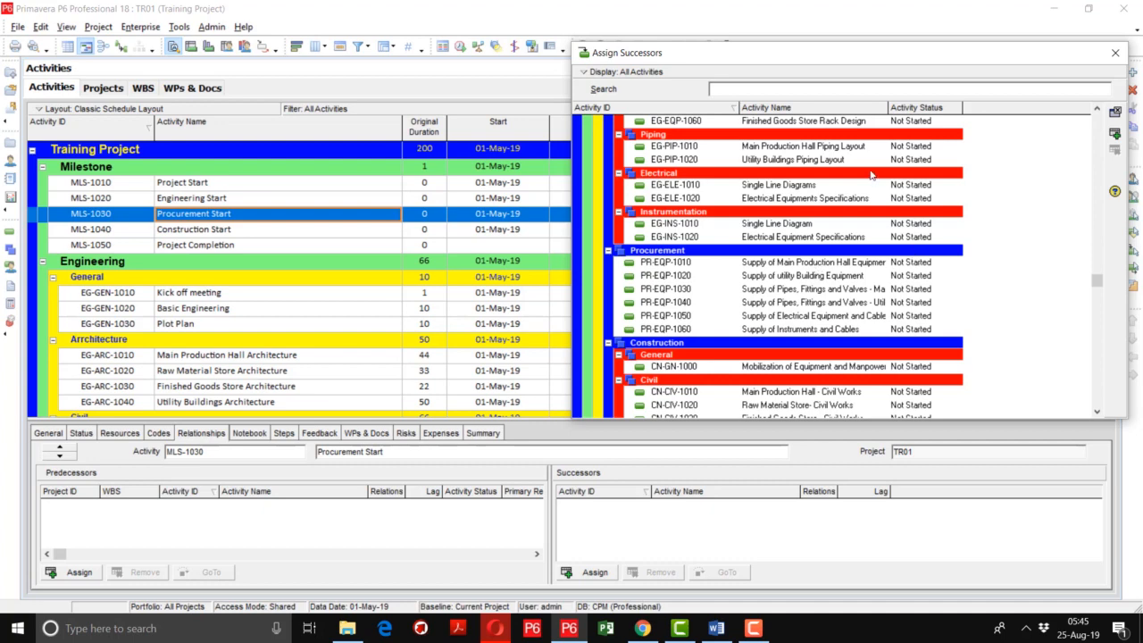
{"action": "left_click_drag", "start_coordinate": [808, 62], "coordinate": [711, 31]}
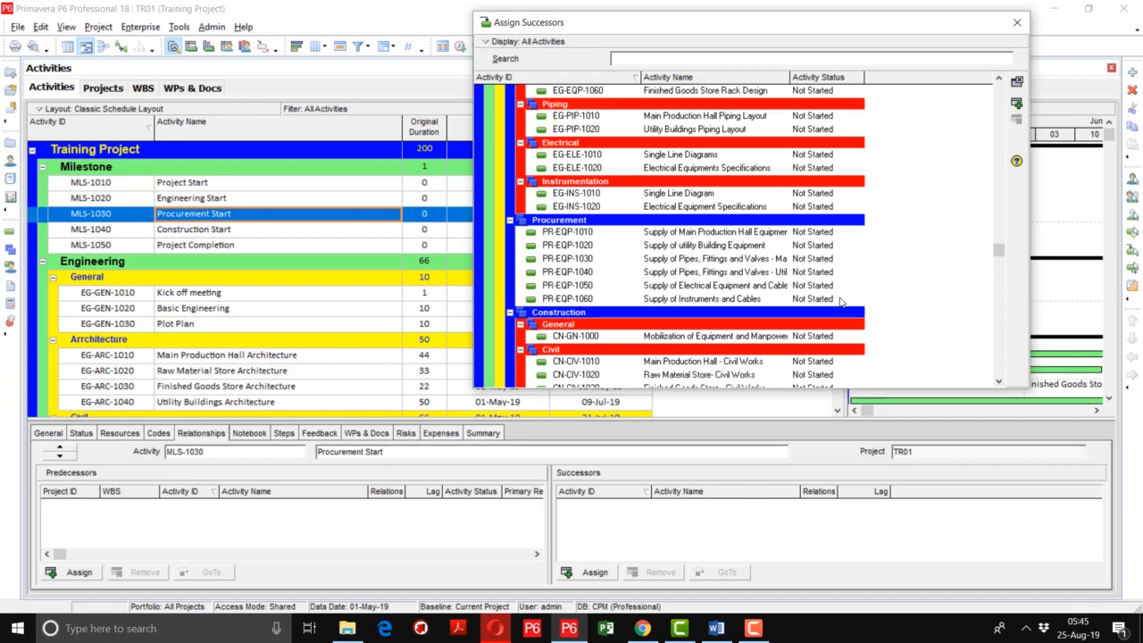
{"action": "double_click", "coordinate": [718, 248]}
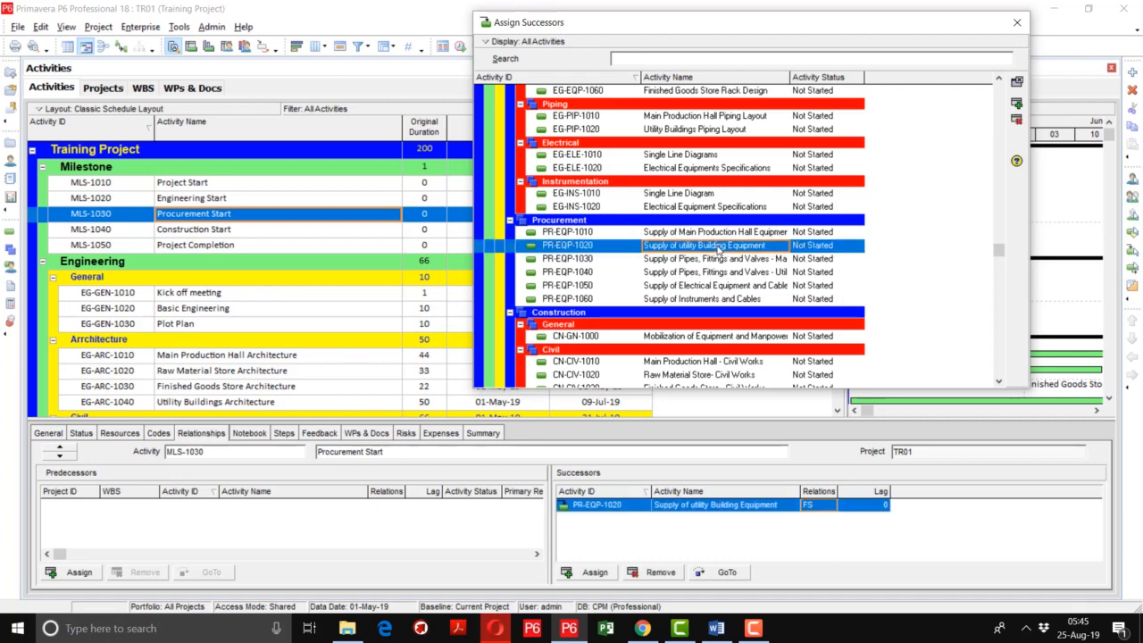
{"action": "left_click", "coordinate": [824, 505]}
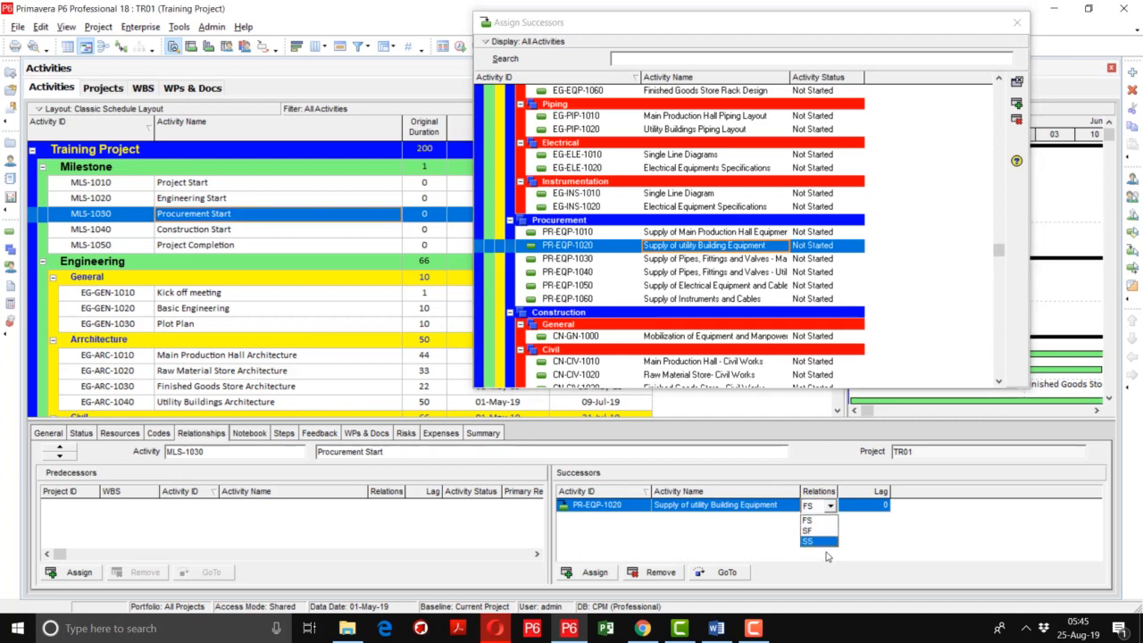
{"action": "left_click", "coordinate": [825, 541]}
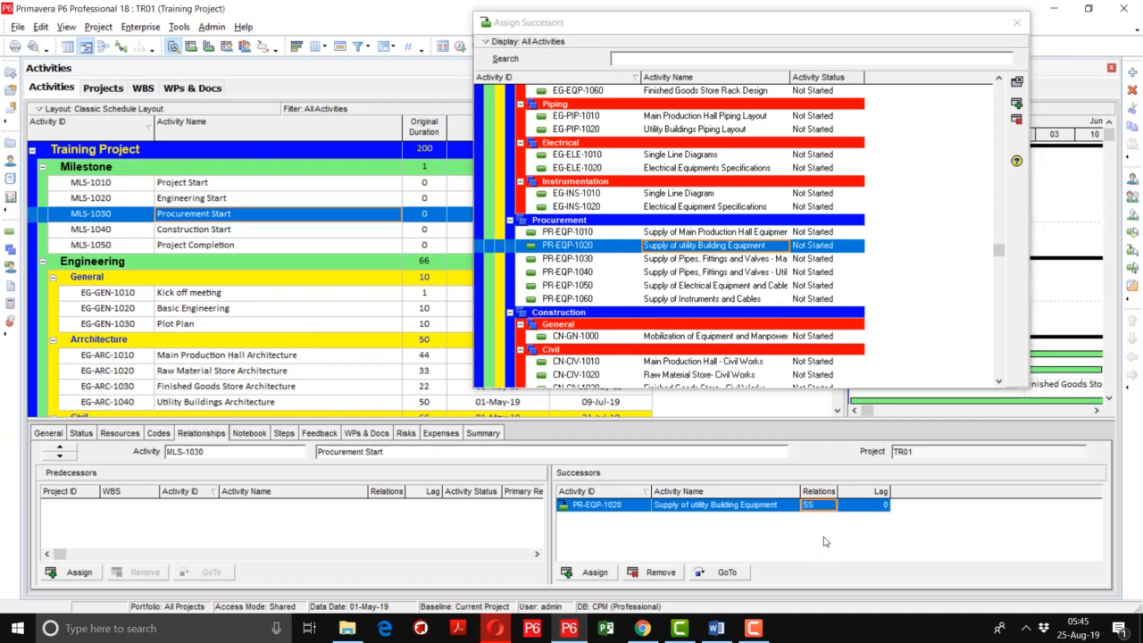
Assign Raw Material Store- Civil Works (CN-CIV-1020) as a successor of the Construction Start milestone with an SS relationship
{"action": "left_click", "coordinate": [254, 236]}
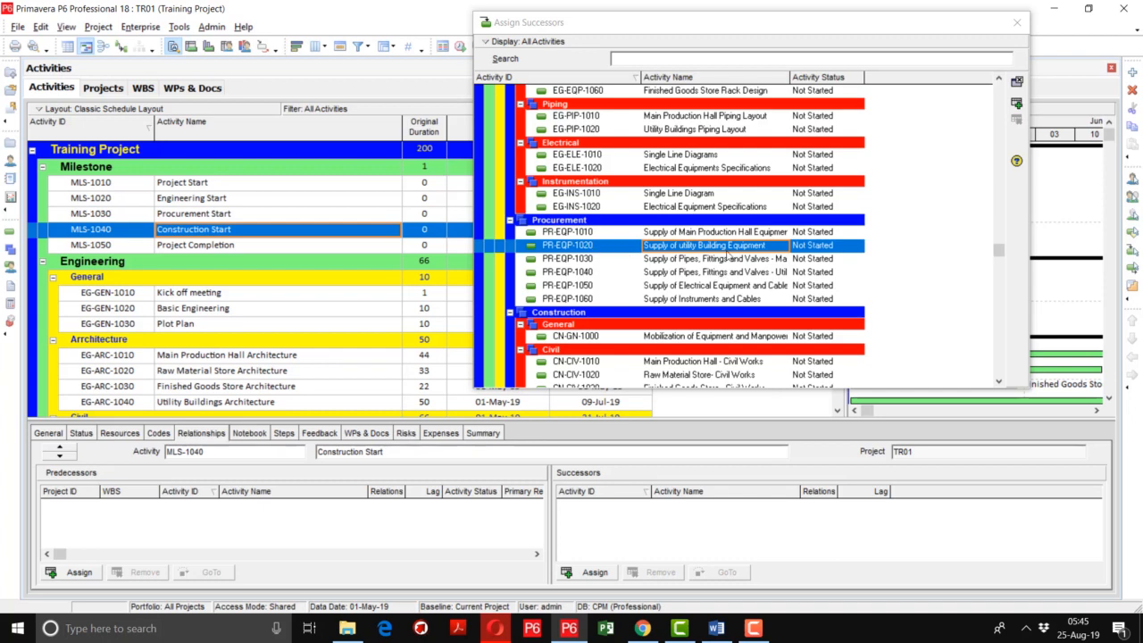
{"action": "left_click", "coordinate": [998, 381]}
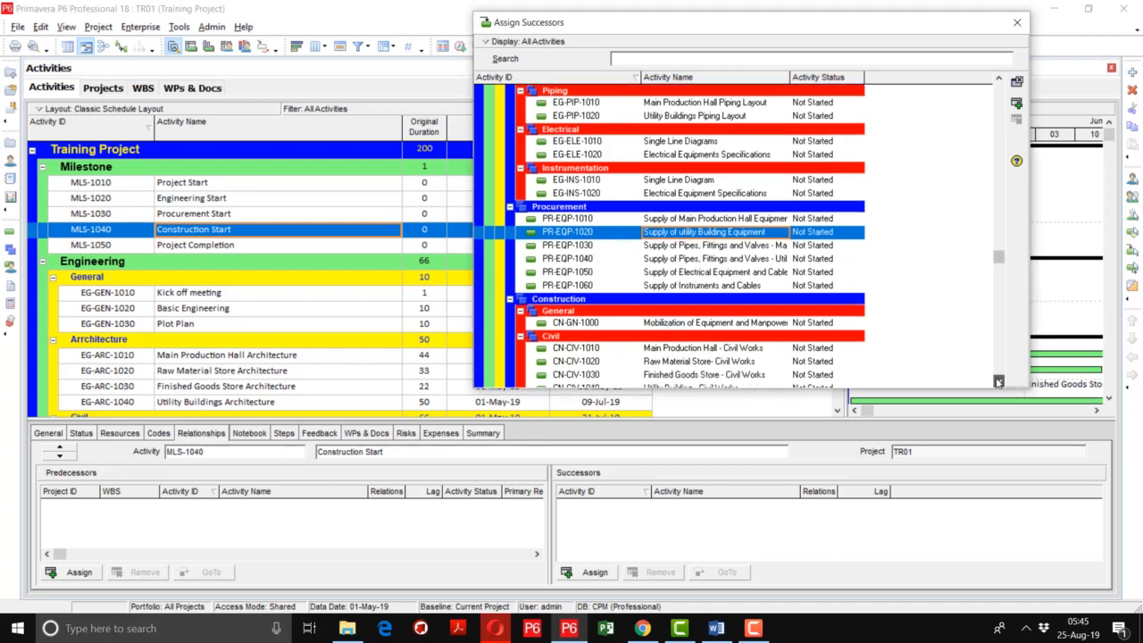
{"action": "left_click", "coordinate": [998, 381]}
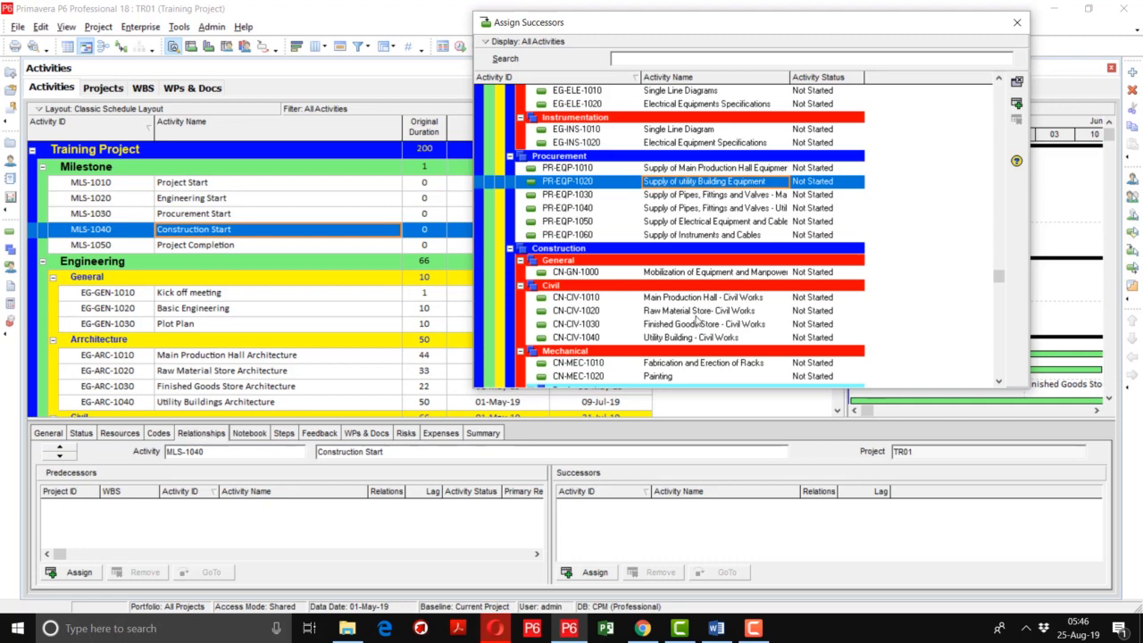
{"action": "double_click", "coordinate": [697, 315]}
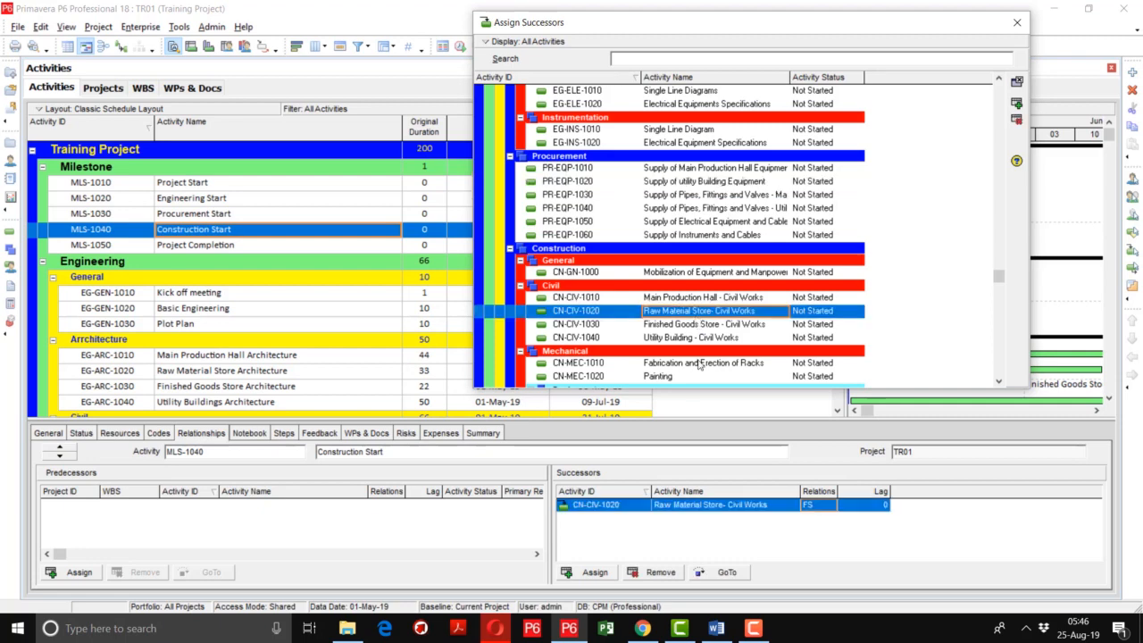
{"action": "left_click", "coordinate": [813, 507]}
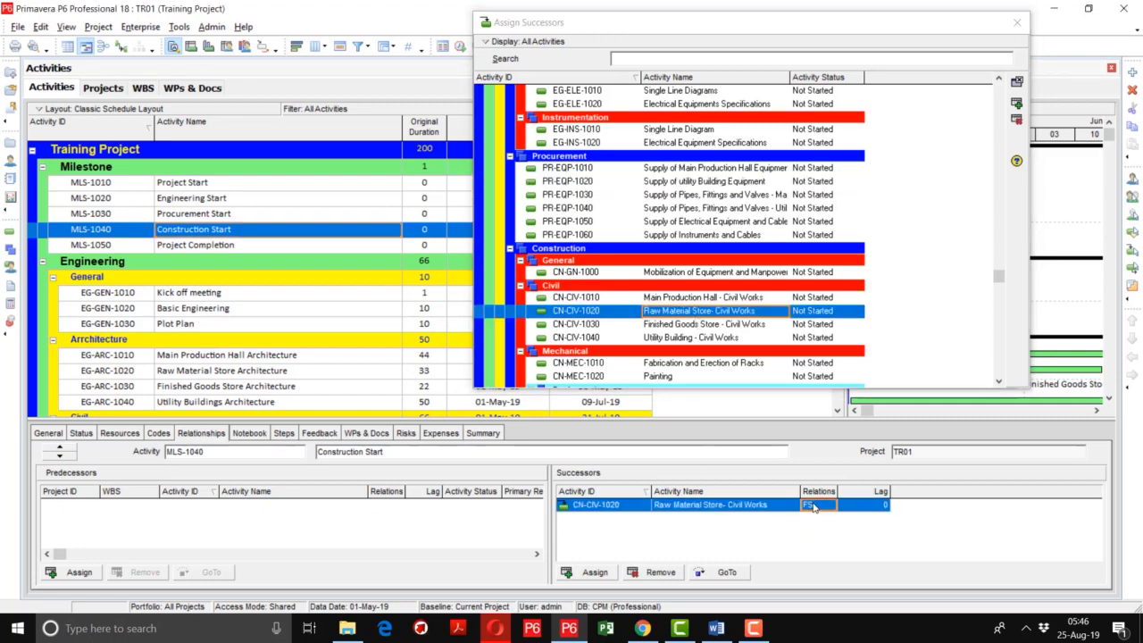
{"action": "left_click", "coordinate": [813, 506]}
{"action": "left_click", "coordinate": [818, 543]}
Check the successors assigned to the Project Start and Project Completion milestones
{"action": "left_click", "coordinate": [226, 249]}
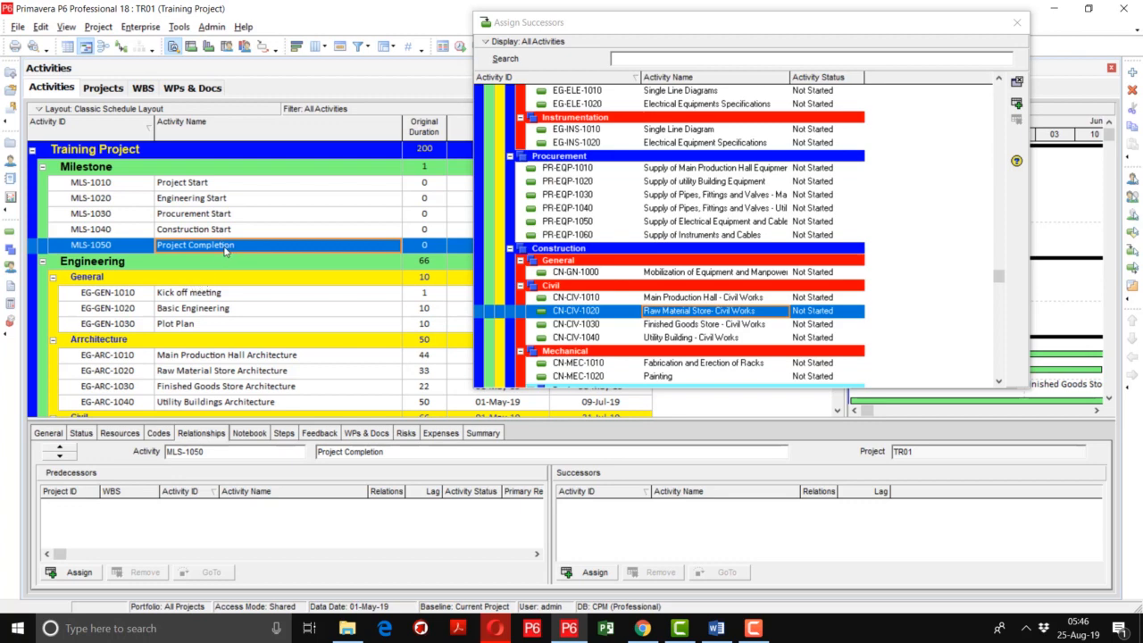
{"action": "left_click", "coordinate": [205, 183]}
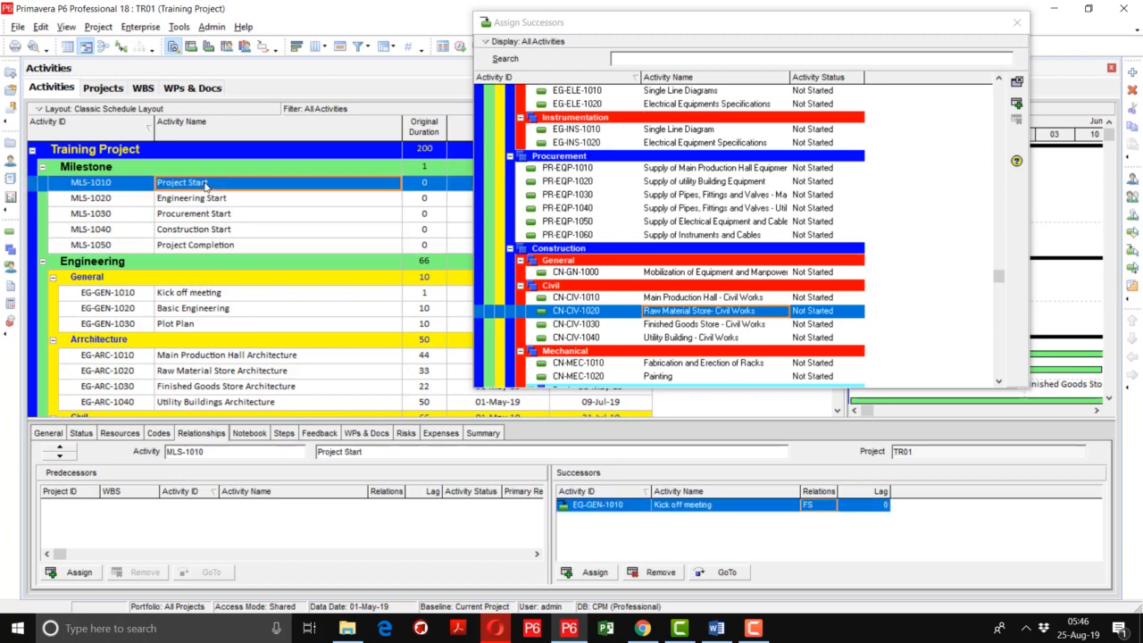
{"action": "left_click", "coordinate": [223, 248]}
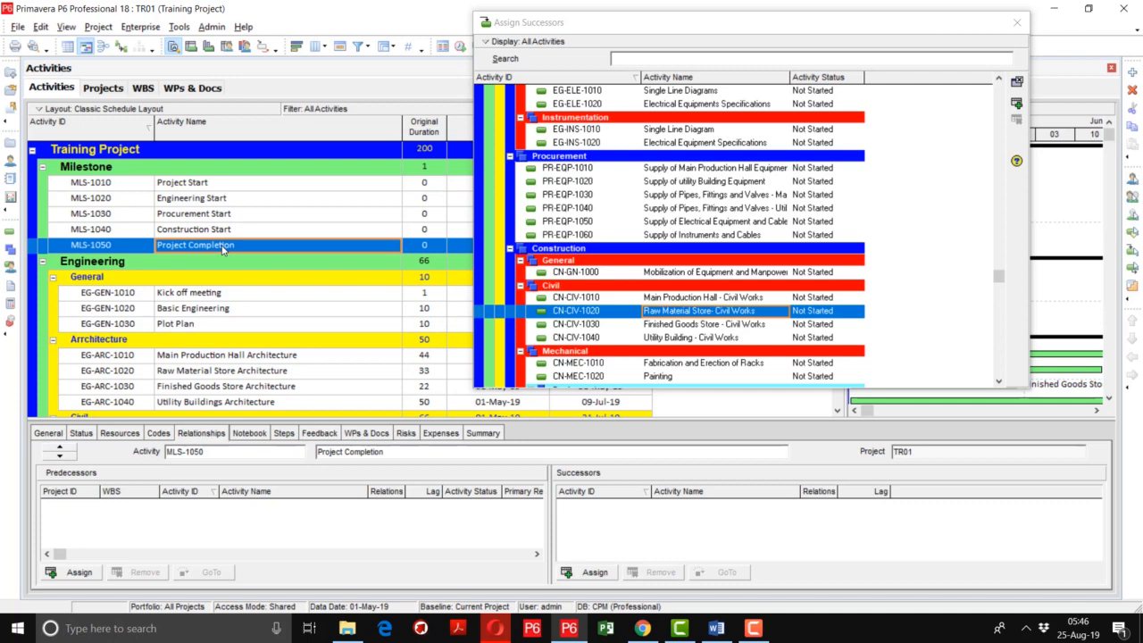
Assign the CN-GN-1000 mobilization activity as a successor of Kick off meeting (EG-GEN-1010) with an FS relationship
{"action": "left_click", "coordinate": [197, 298]}
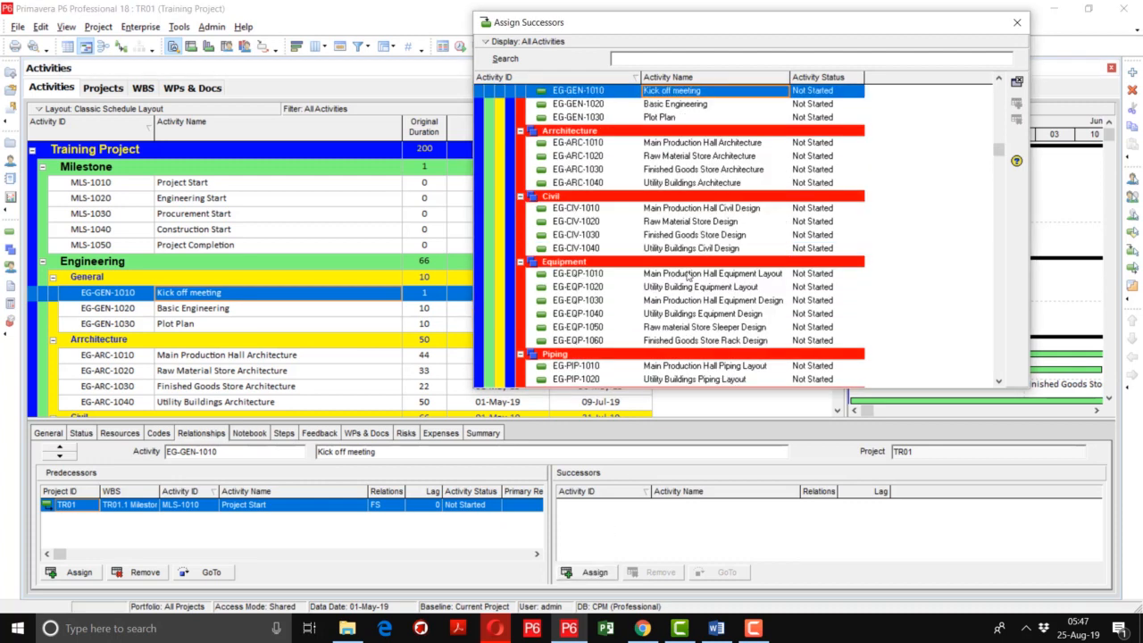
{"action": "left_click_drag", "start_coordinate": [999, 150], "coordinate": [997, 86]}
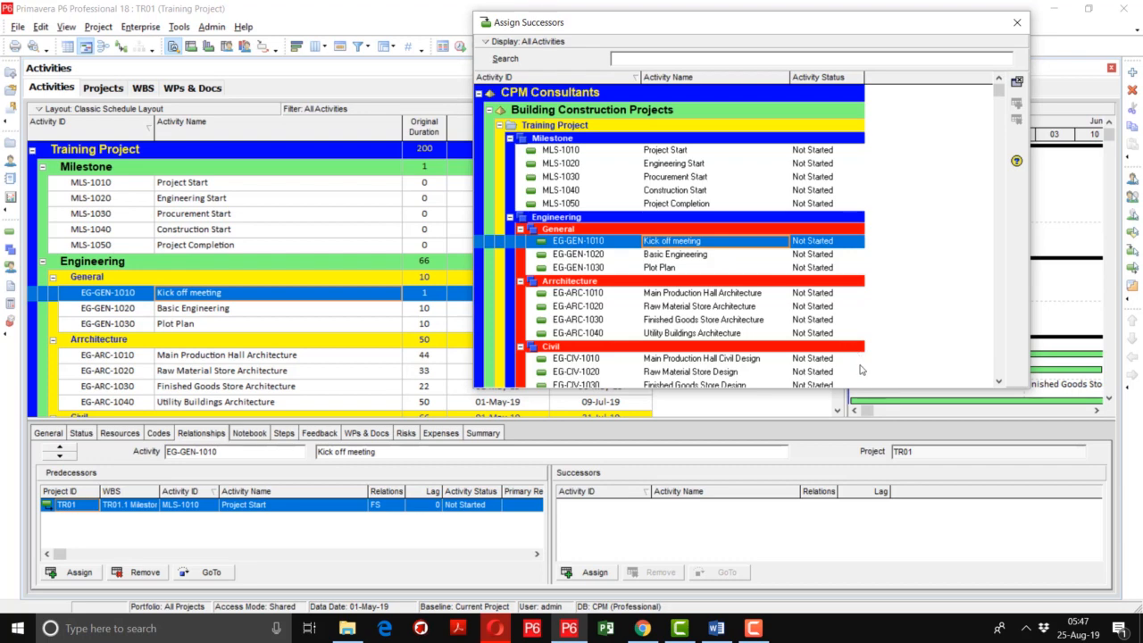
{"action": "left_click", "coordinate": [1000, 381]}
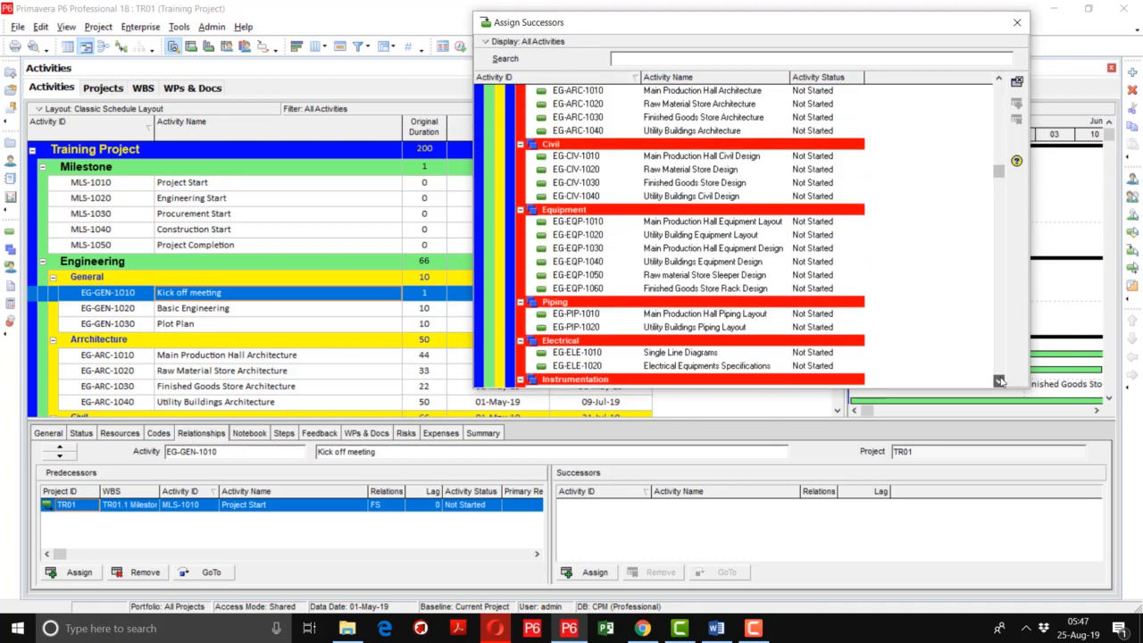
{"action": "left_click", "coordinate": [1001, 381]}
{"action": "left_click", "coordinate": [1000, 382]}
{"action": "left_click", "coordinate": [1001, 382]}
{"action": "left_click", "coordinate": [1001, 382]}
{"action": "left_click", "coordinate": [1000, 381]}
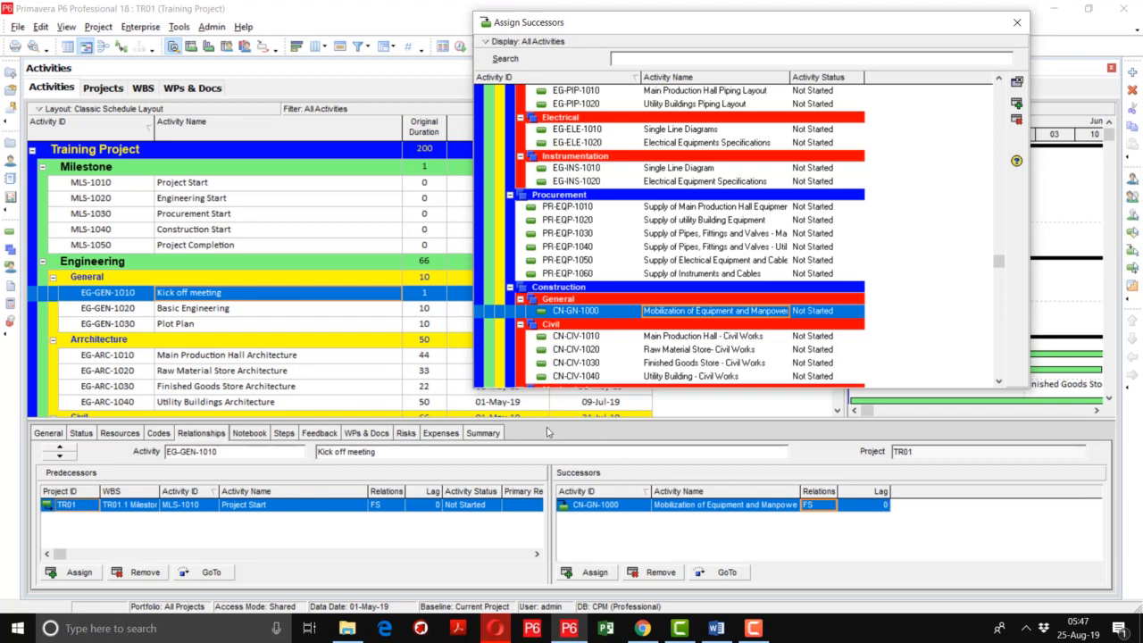
Add a separate Successors tab to the activity details and compare it with the Relationships view for Kick off meeting
{"action": "right_click", "coordinate": [539, 434]}
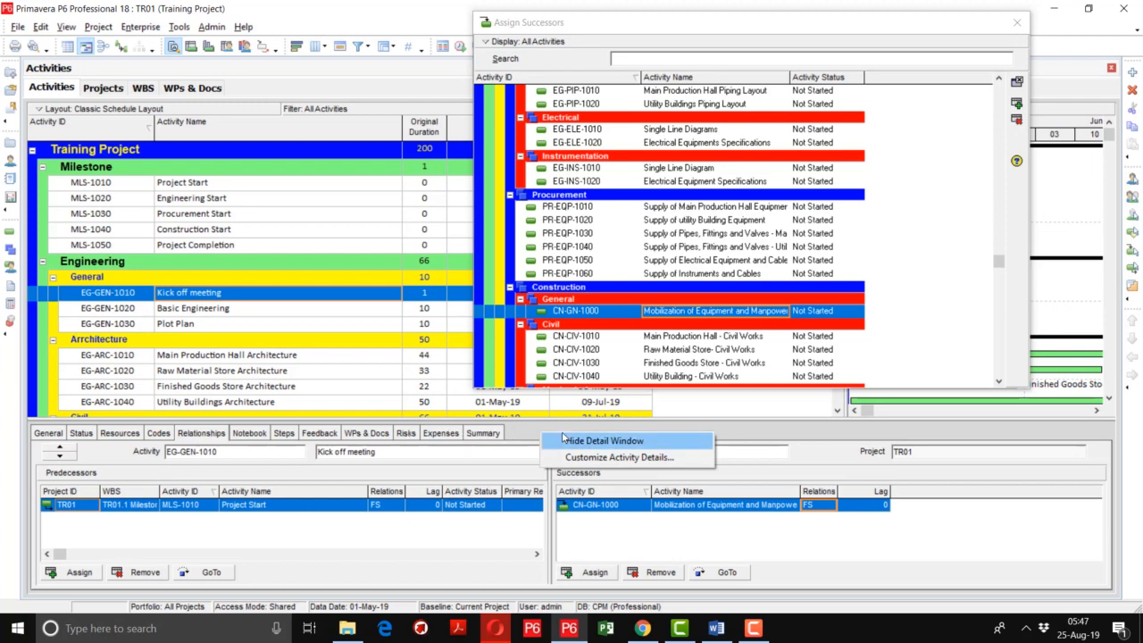
{"action": "left_click", "coordinate": [576, 458]}
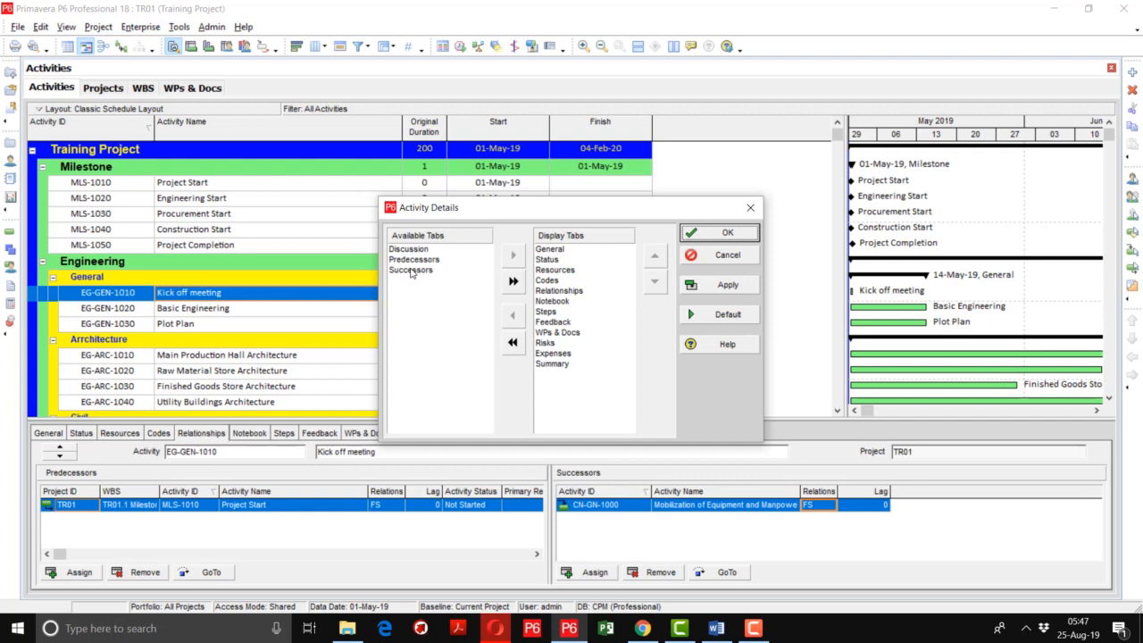
{"action": "double_click", "coordinate": [410, 271]}
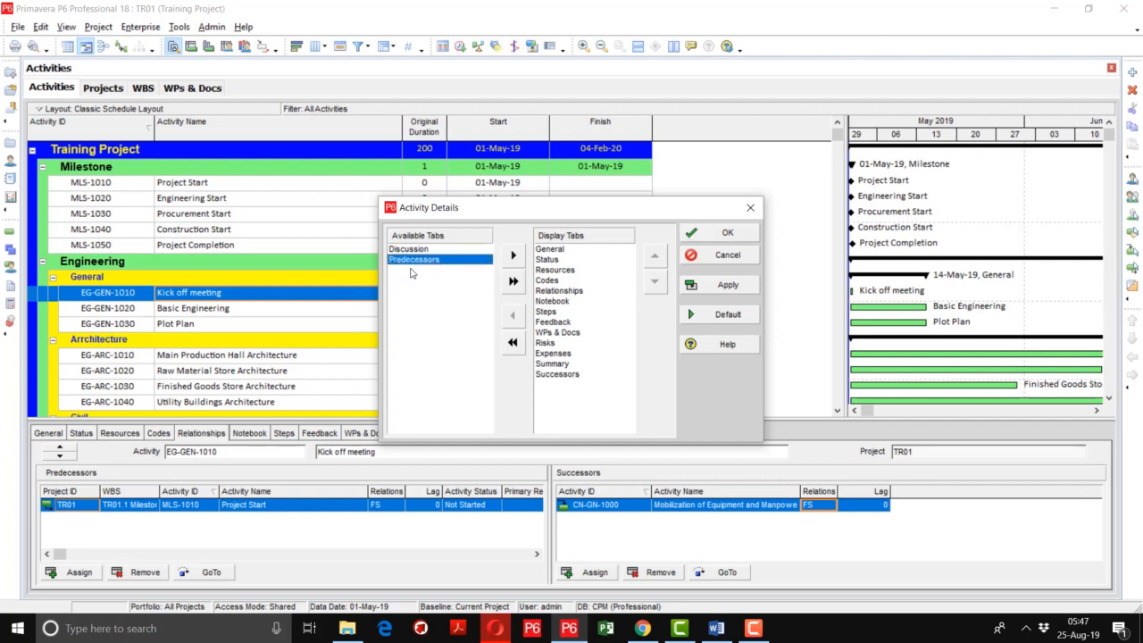
{"action": "left_click", "coordinate": [740, 289]}
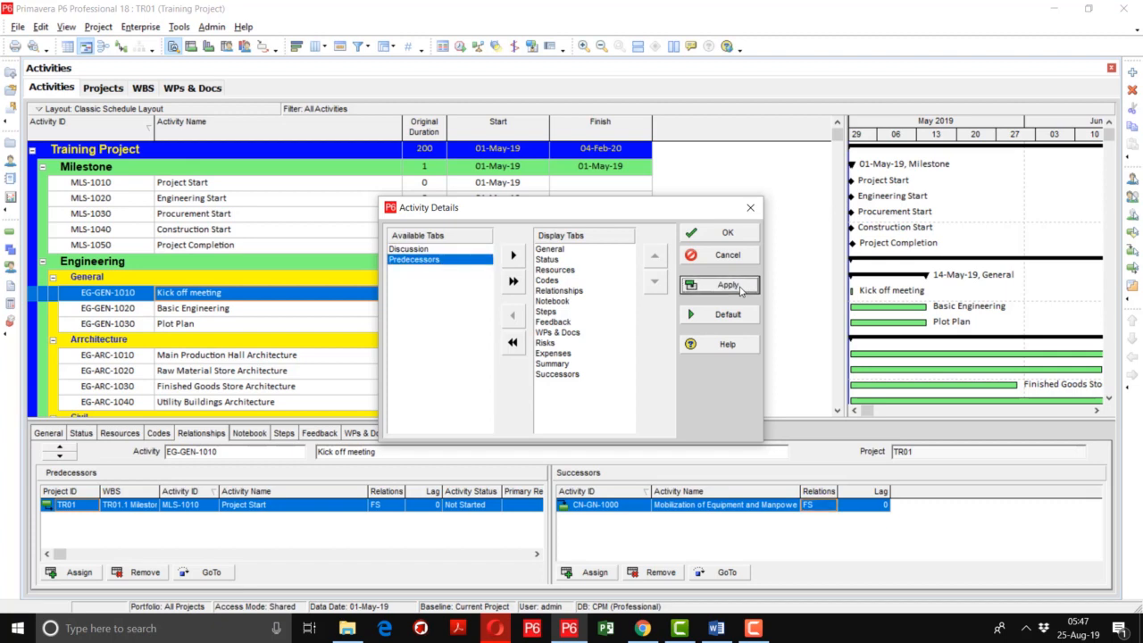
{"action": "left_click", "coordinate": [728, 231]}
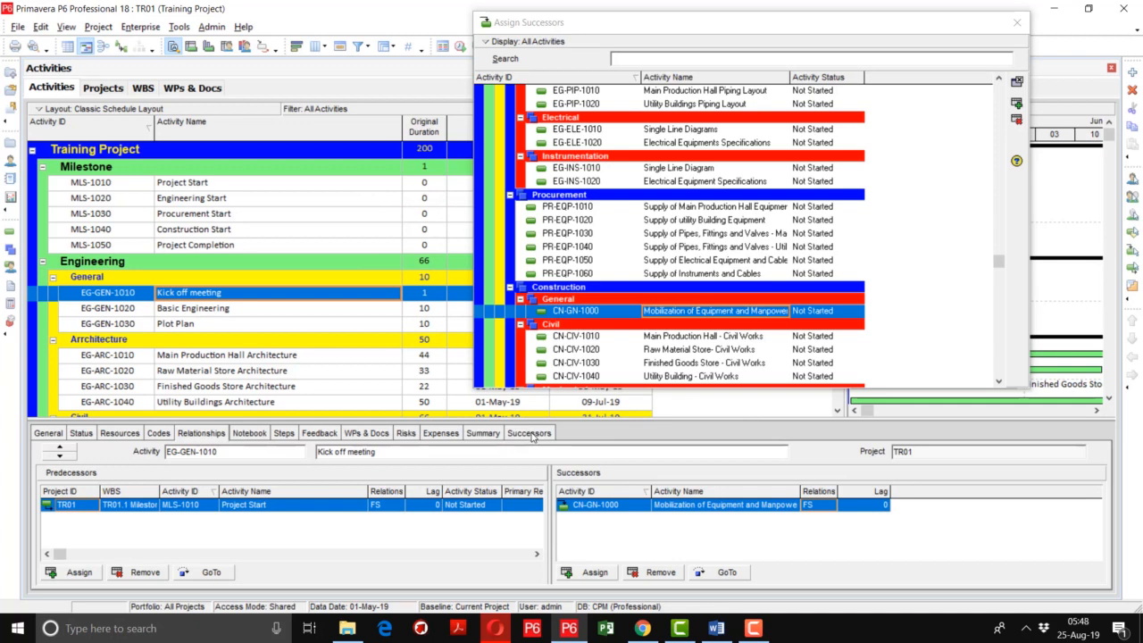
{"action": "left_click", "coordinate": [530, 433]}
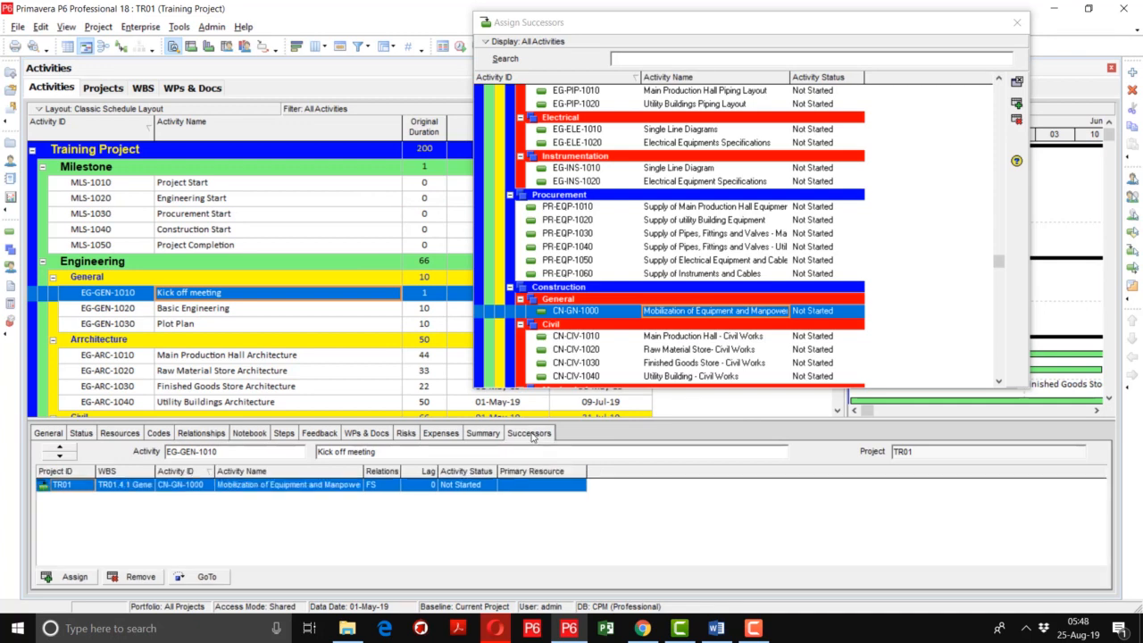
{"action": "left_click", "coordinate": [207, 433]}
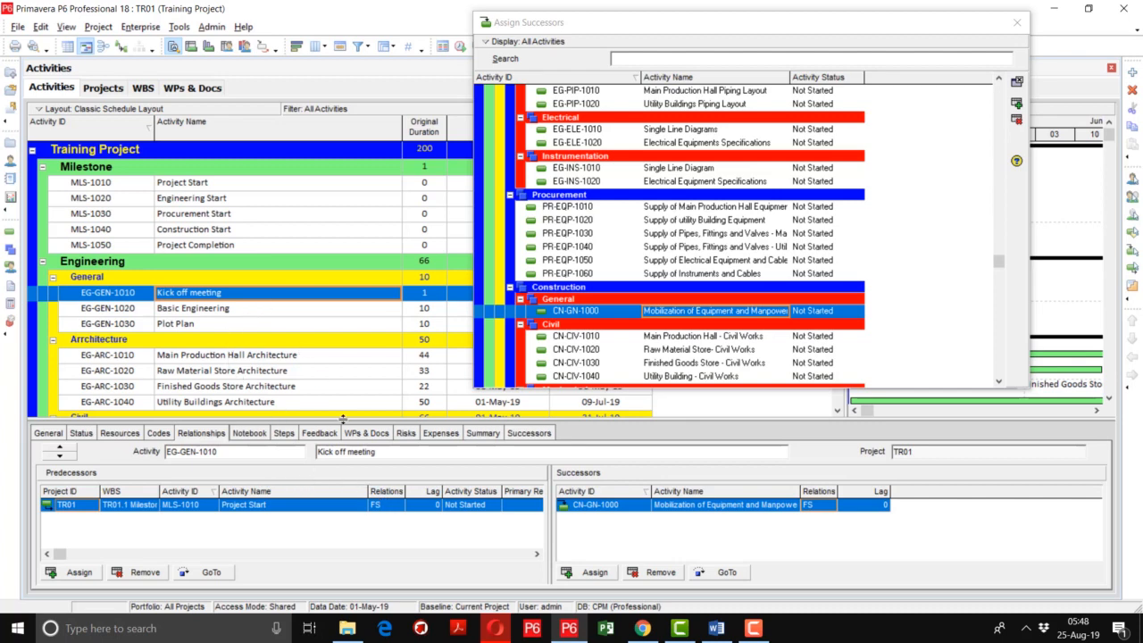
Remove the Project ID and WBS columns from the table in the separate Successors details
{"action": "left_click", "coordinate": [526, 434]}
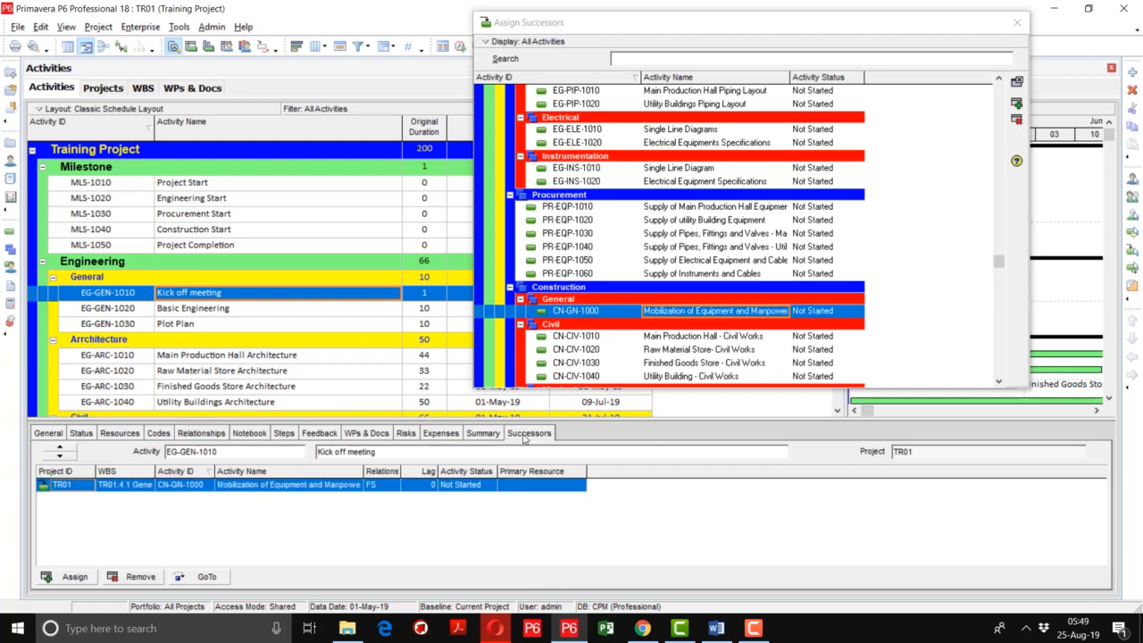
{"action": "right_click", "coordinate": [194, 474]}
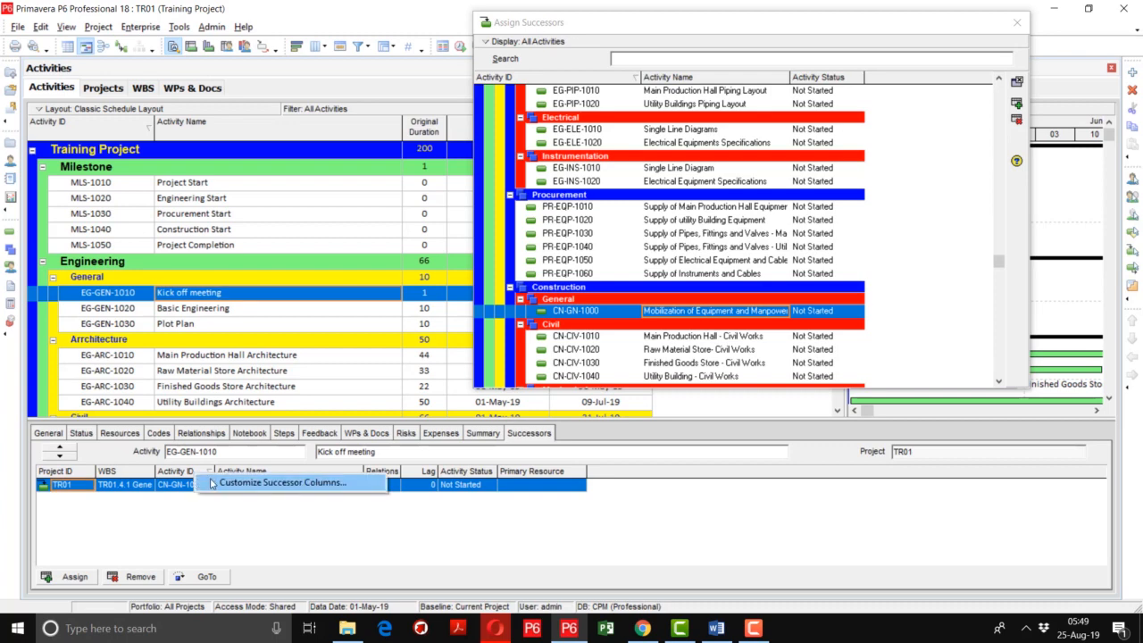
{"action": "left_click", "coordinate": [212, 483]}
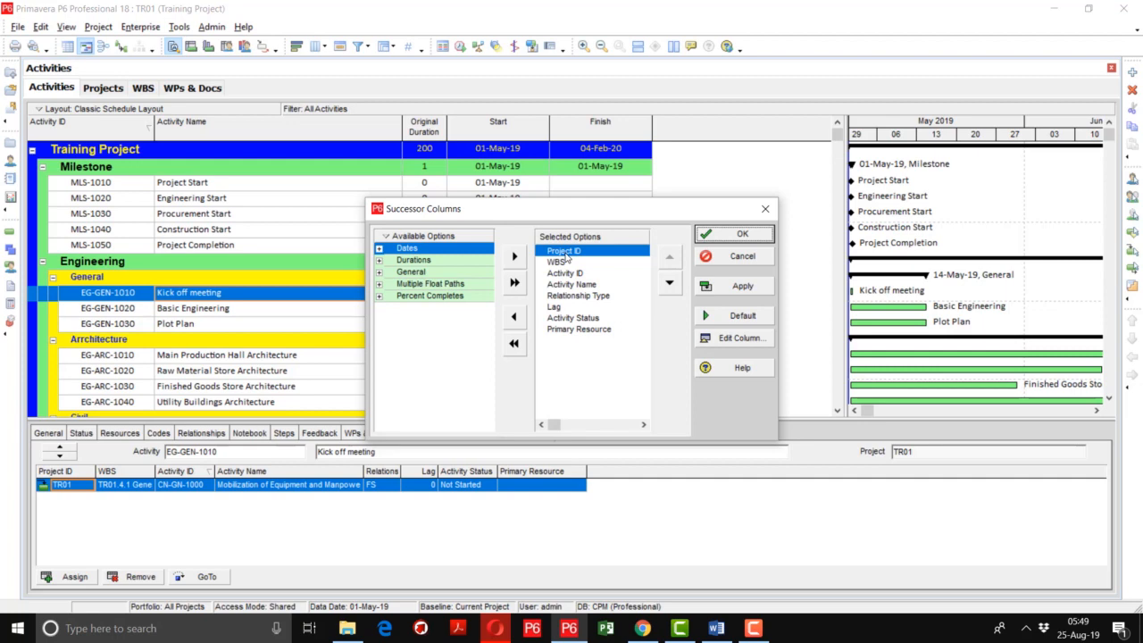
{"action": "double_click", "coordinate": [565, 254]}
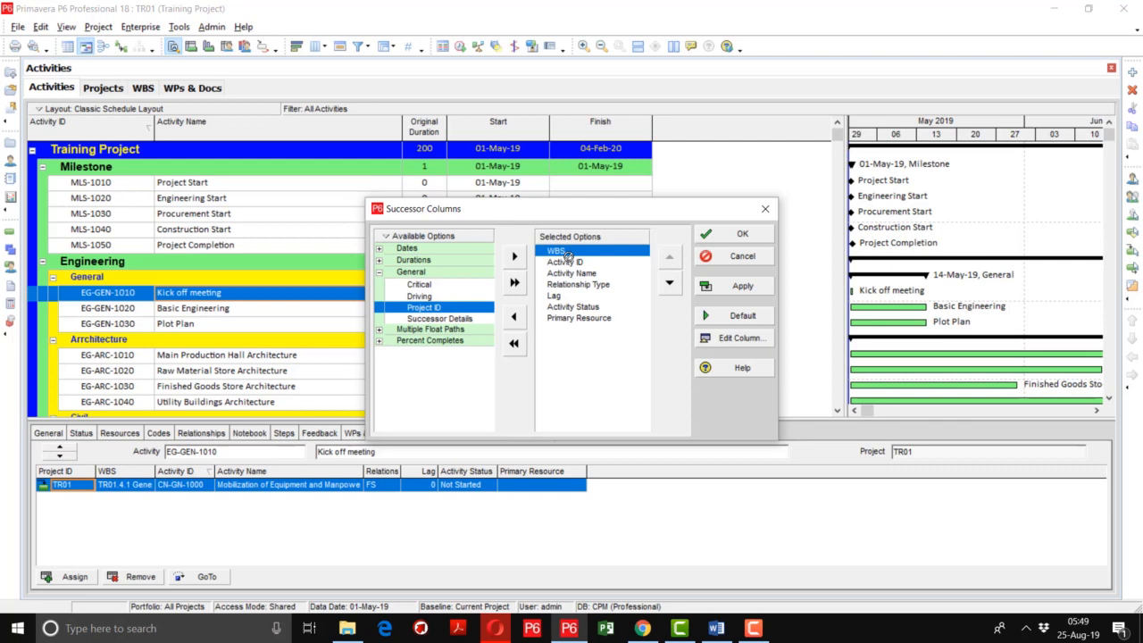
{"action": "double_click", "coordinate": [567, 253]}
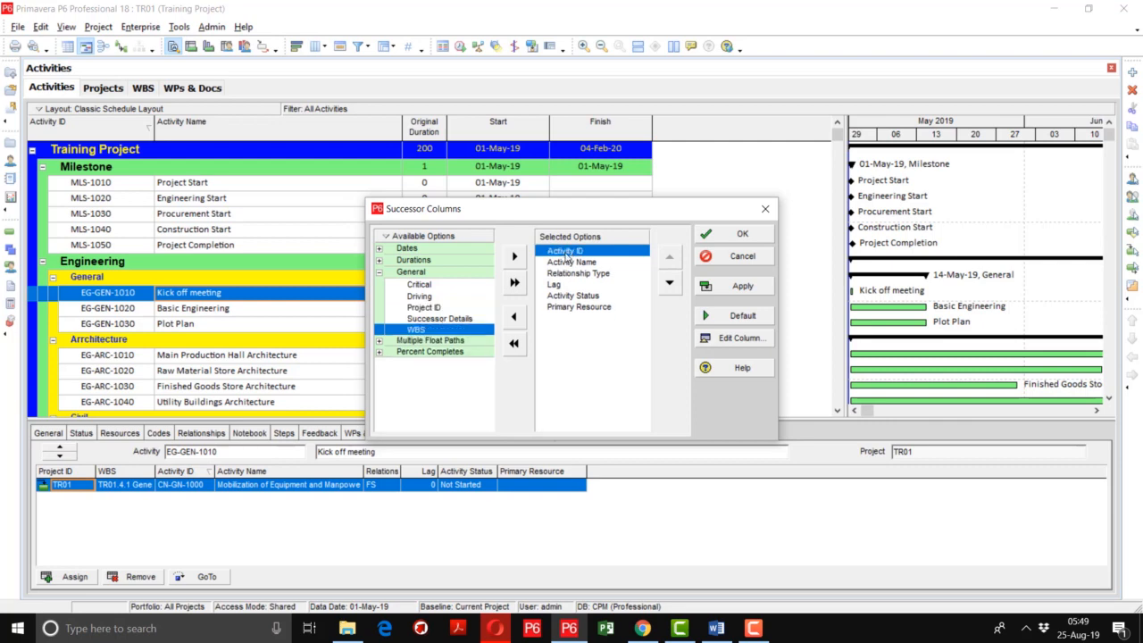
{"action": "left_click", "coordinate": [570, 285]}
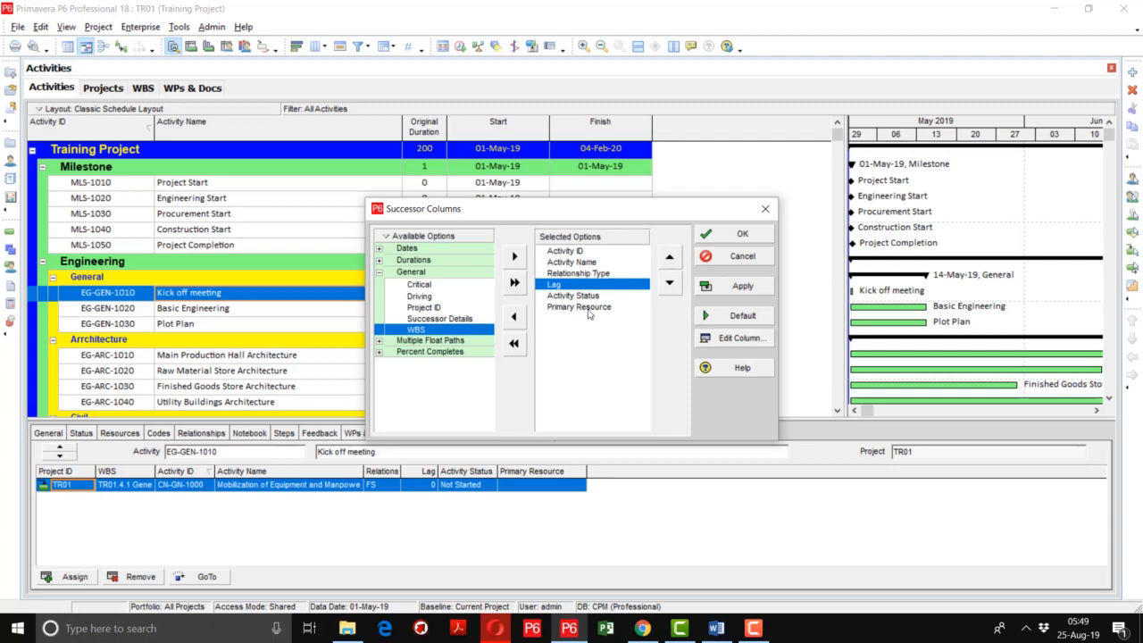
{"action": "left_click", "coordinate": [590, 308]}
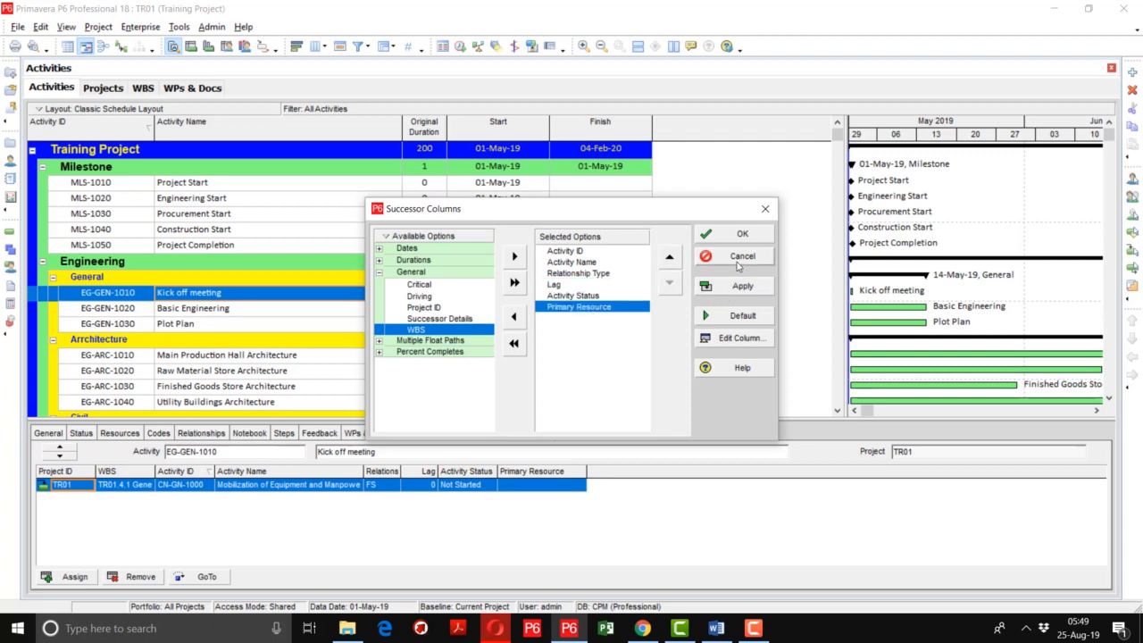
{"action": "left_click", "coordinate": [739, 288]}
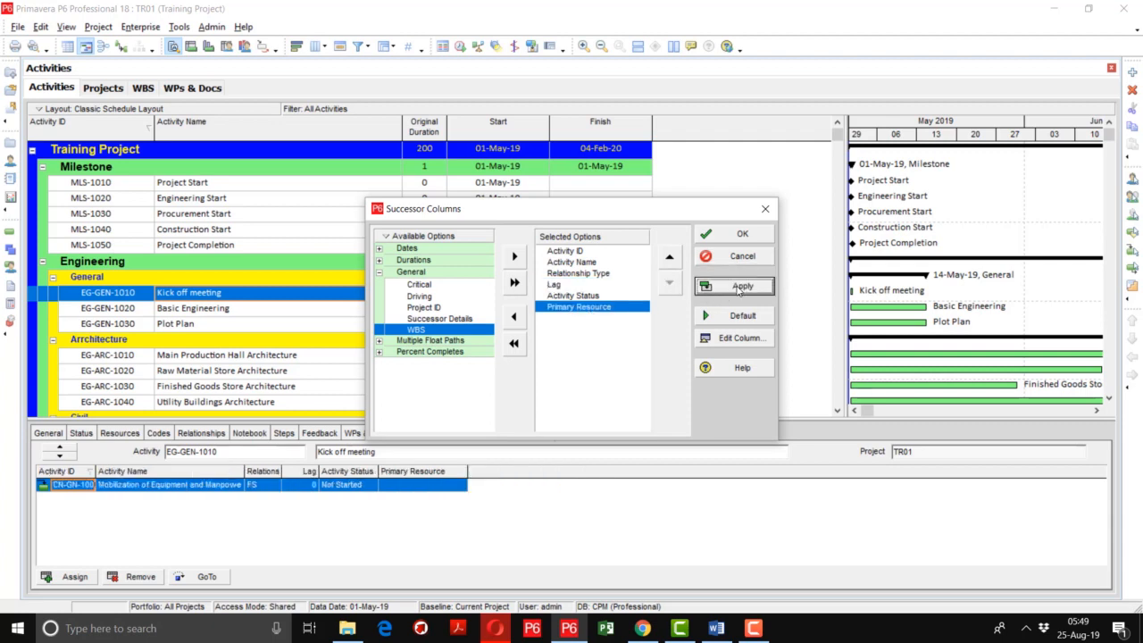
{"action": "left_click", "coordinate": [740, 234]}
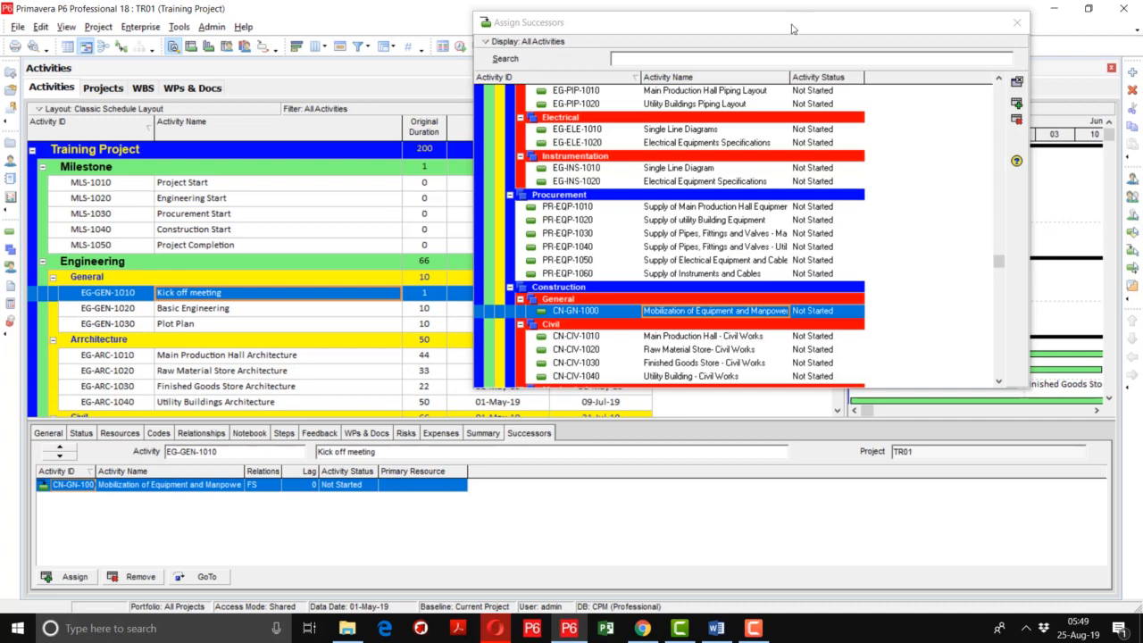
Move the Assign Successors dialog clear of the activity dates and assign Basic Engineering (EG-GEN-1020) as an FS successor of Kick off meeting
{"action": "left_click_drag", "start_coordinate": [792, 30], "coordinate": [934, 5]}
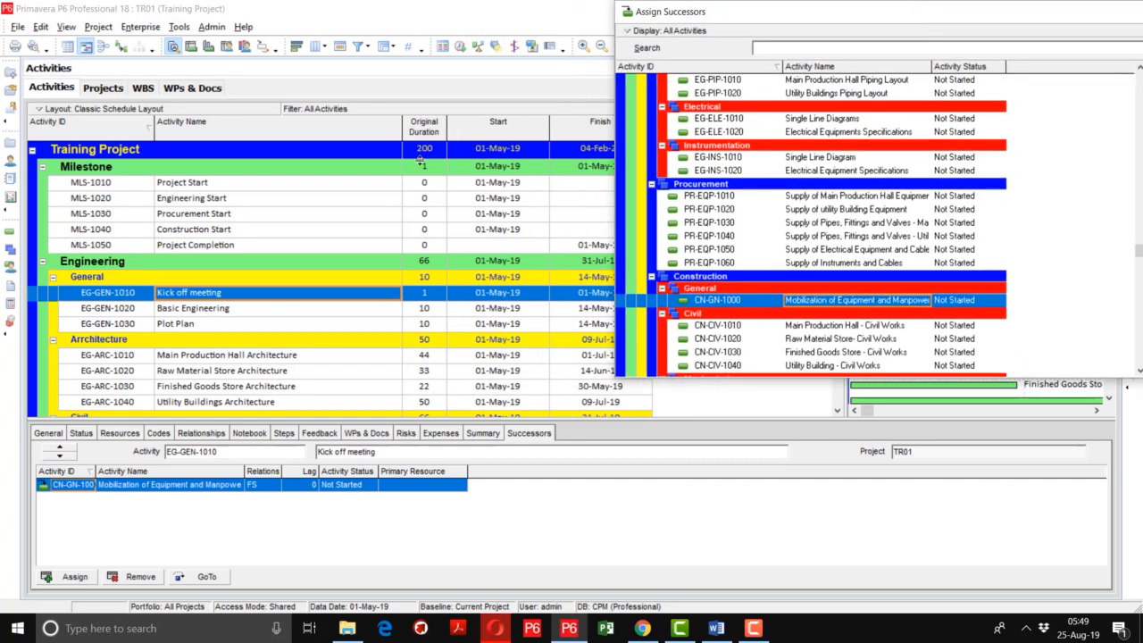
{"action": "left_click", "coordinate": [203, 309]}
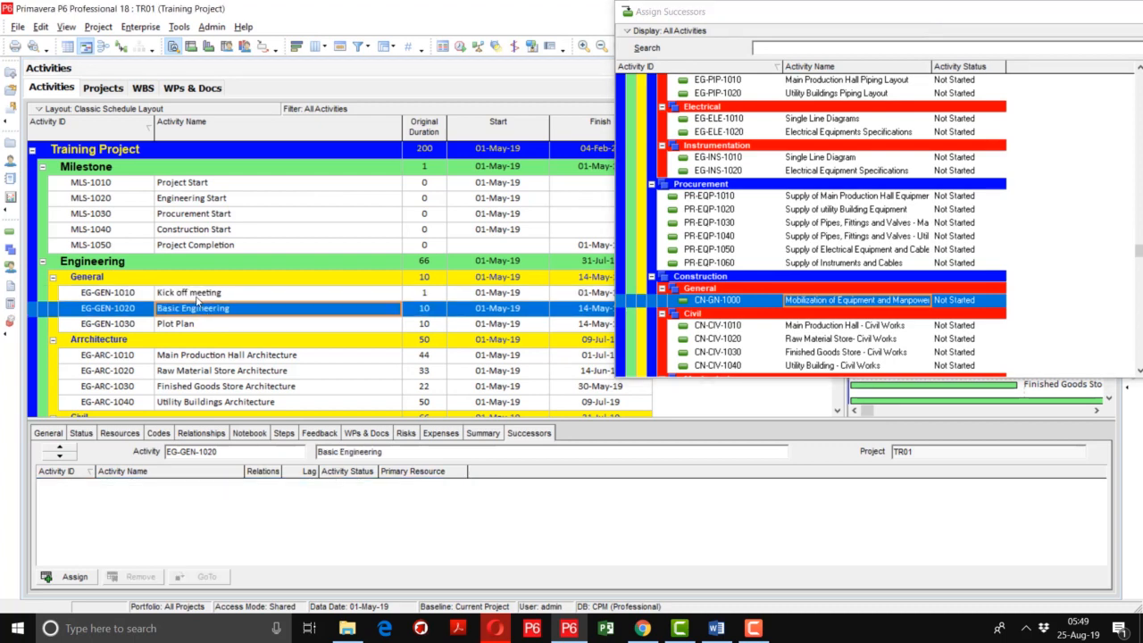
{"action": "left_click", "coordinate": [198, 299]}
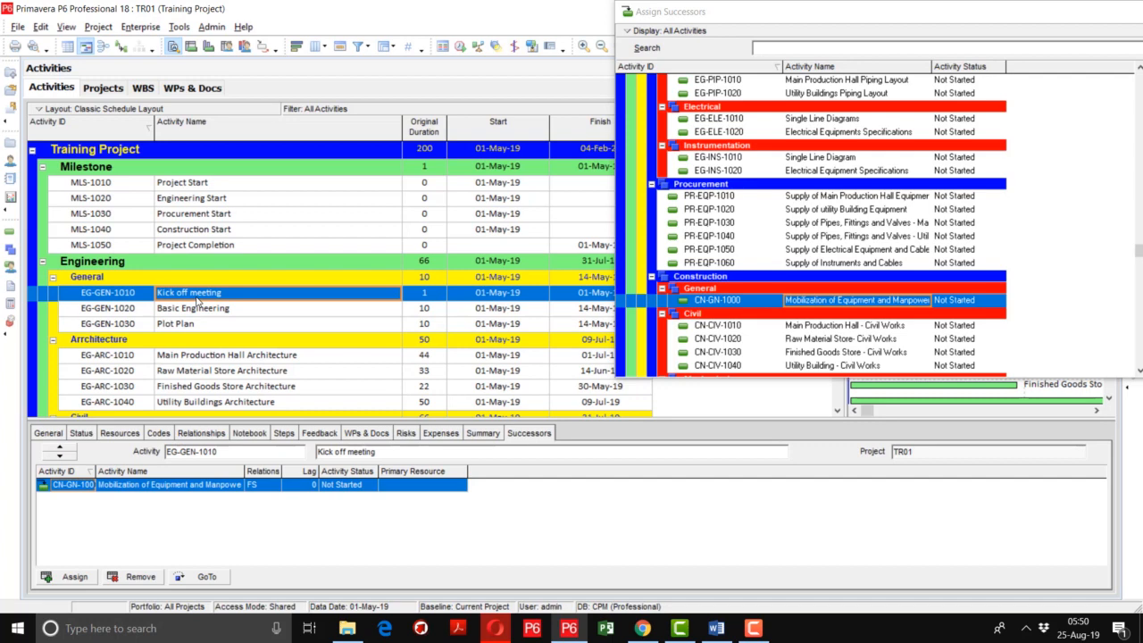
{"action": "left_click", "coordinate": [70, 581]}
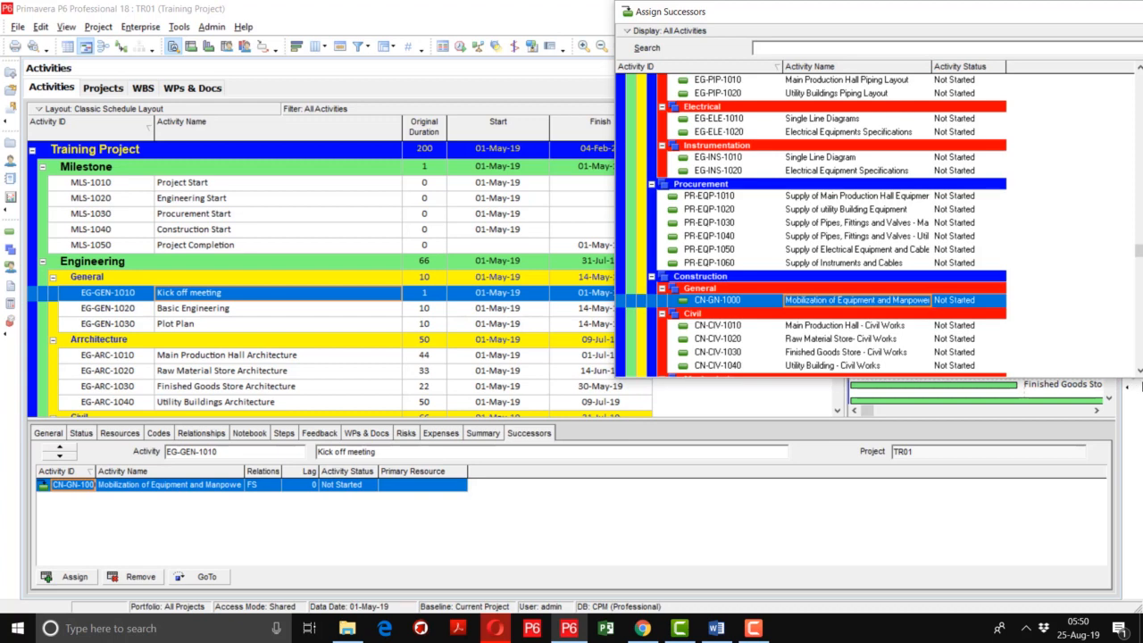
{"action": "left_click", "coordinate": [1139, 370]}
{"action": "left_click", "coordinate": [1138, 369]}
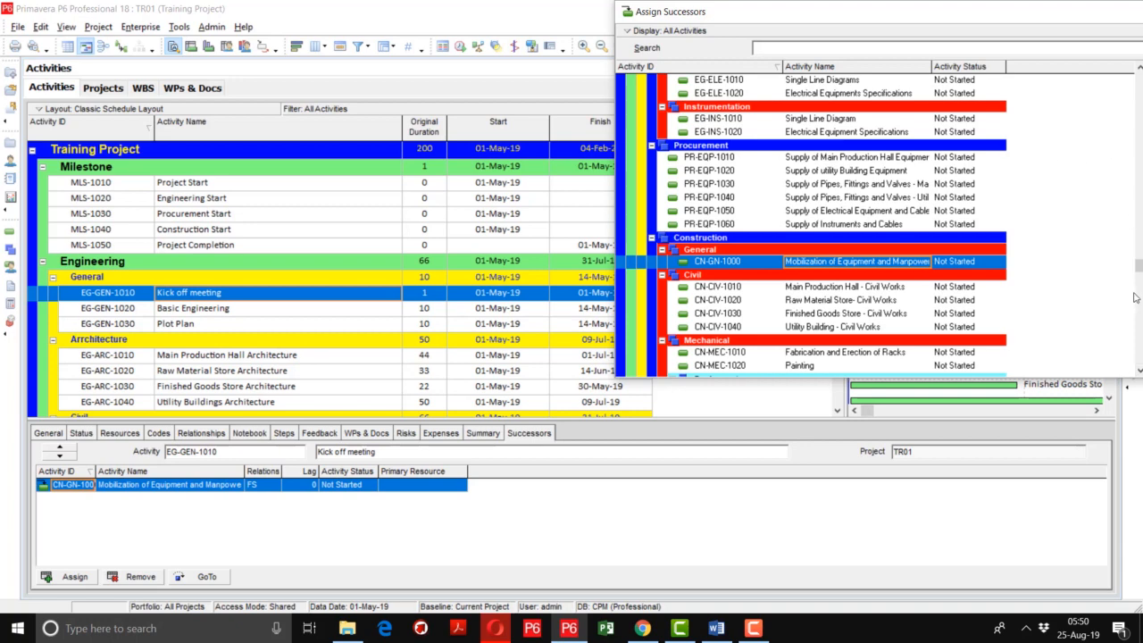
{"action": "left_click_drag", "start_coordinate": [1139, 266], "coordinate": [1138, 89]}
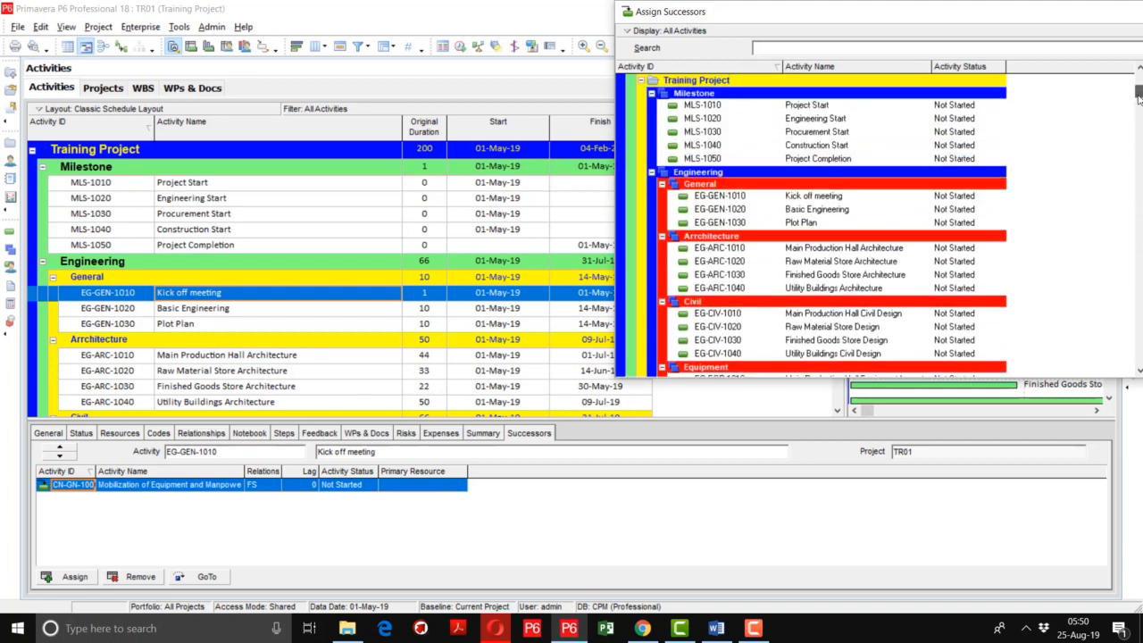
{"action": "double_click", "coordinate": [817, 211]}
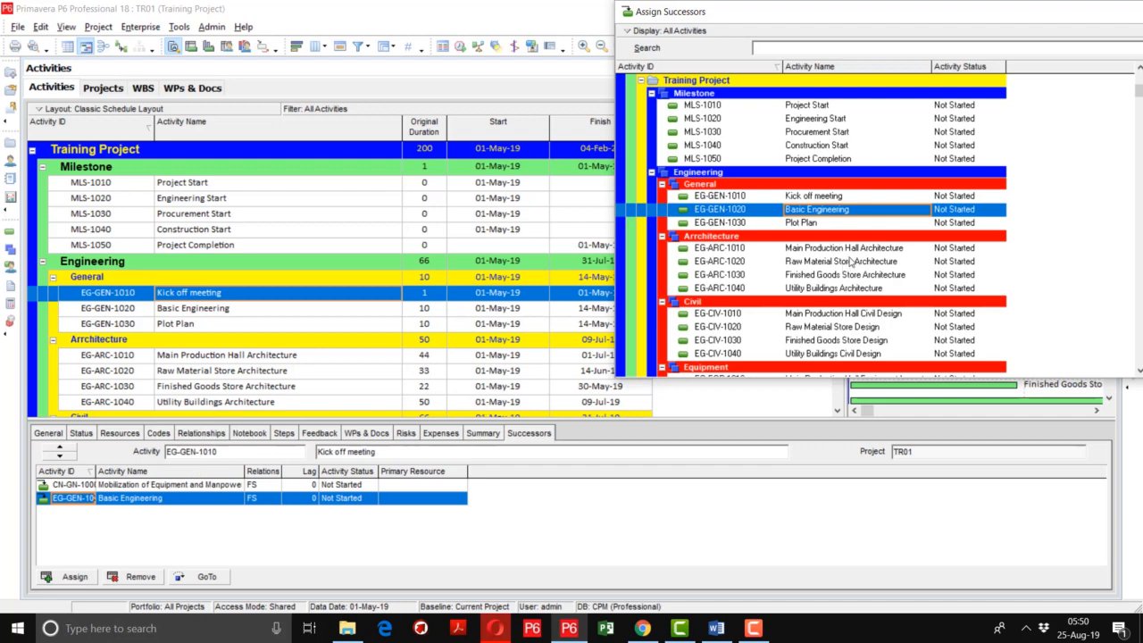
Assign Plot Plan and Engineering Start as FS successors of Basic Engineering (EG-GEN-1020), with a lag of -5 on Engineering Start
{"action": "left_click", "coordinate": [216, 311]}
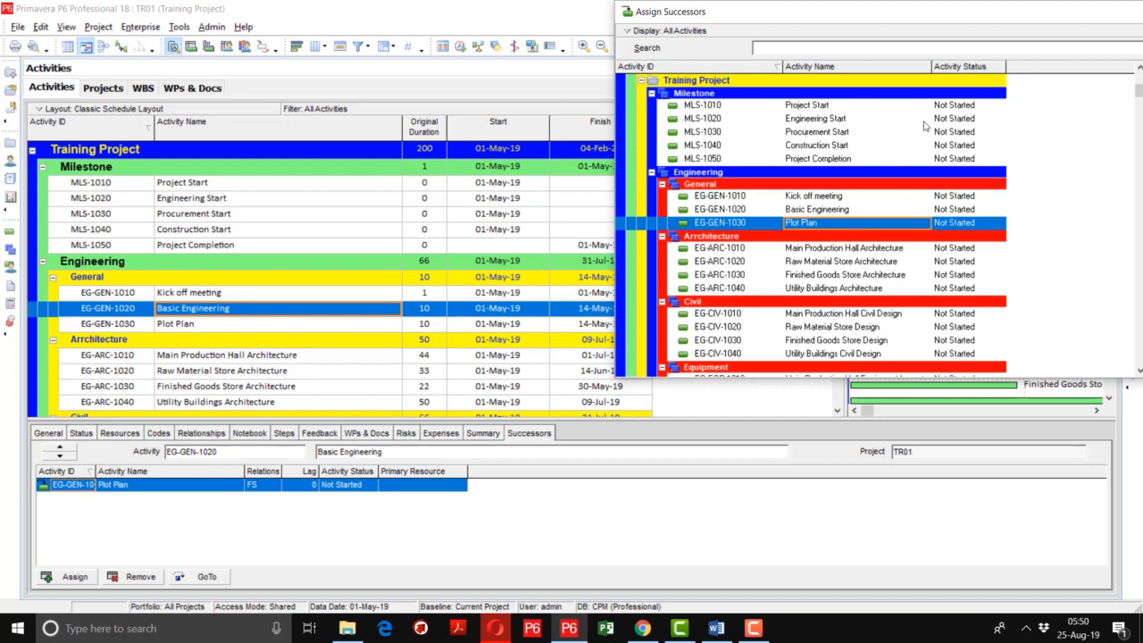
{"action": "double_click", "coordinate": [848, 120]}
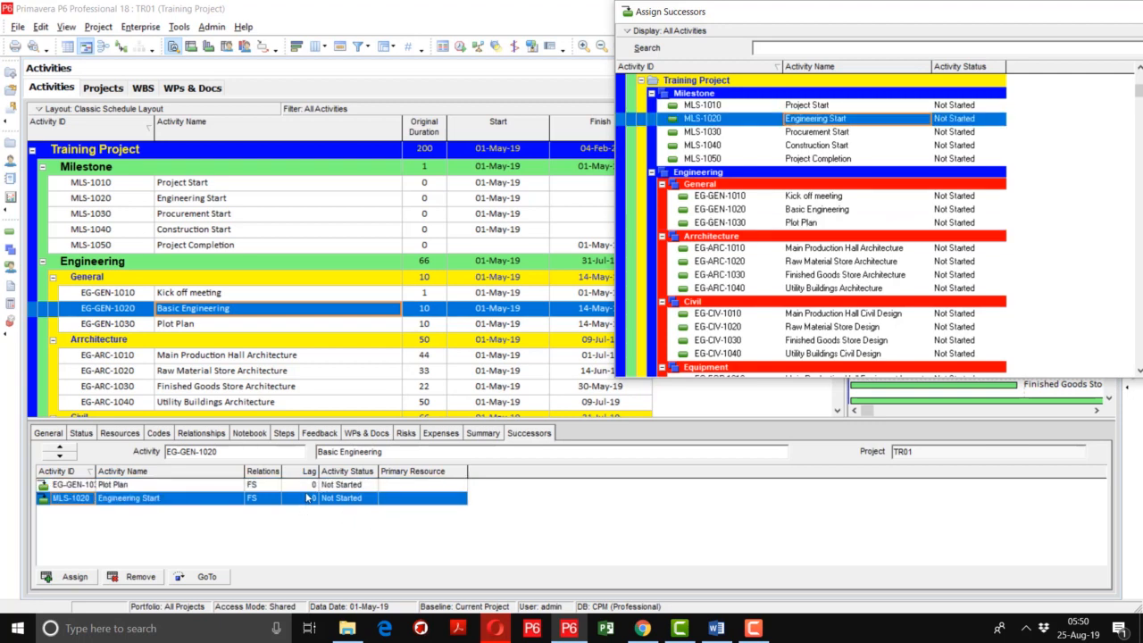
{"action": "left_click", "coordinate": [305, 504]}
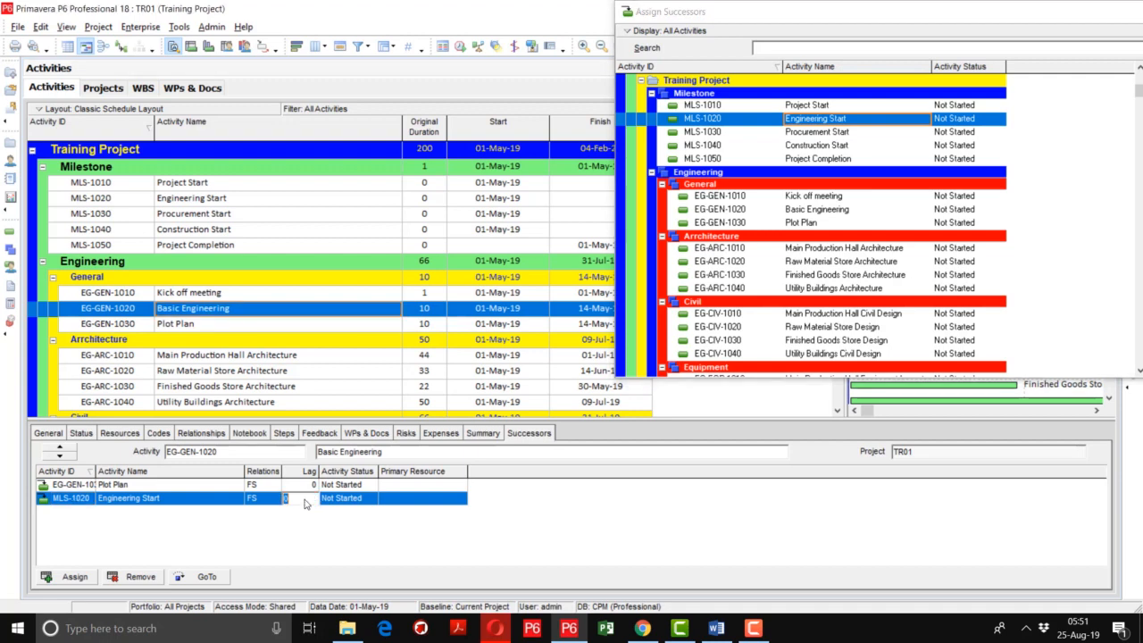
{"action": "type", "text": "-5"}
{"action": "key", "text": "Return"}
Assign the four Architecture activities EG-ARC-1010 to EG-ARC-1040 as FS successors of Plot Plan (EG-GEN-1030) and widen the successors' Activity ID column
{"action": "left_click", "coordinate": [268, 323]}
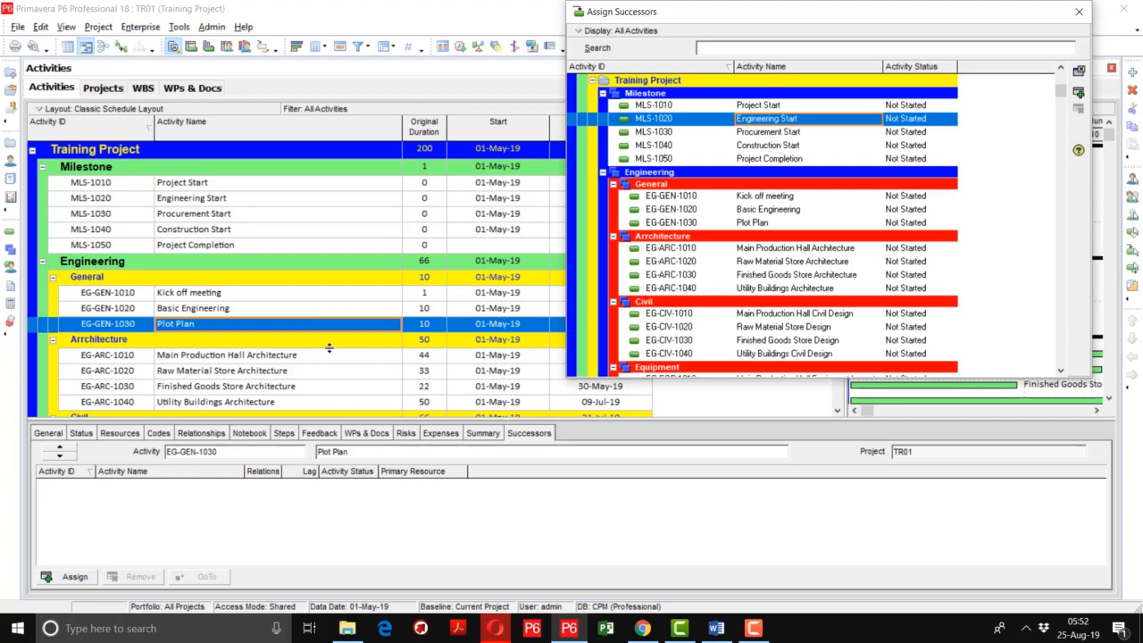
{"action": "left_click", "coordinate": [780, 253]}
{"action": "key", "text": "shift+Down"}
{"action": "key", "text": "shift+Down"}
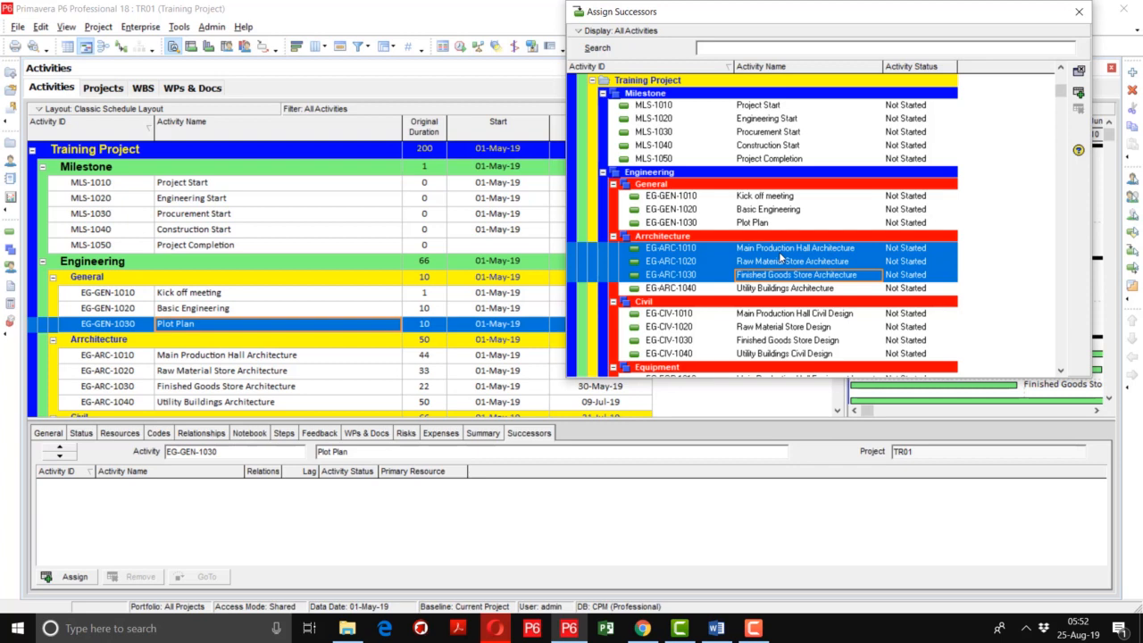
{"action": "key", "text": "shift+Down"}
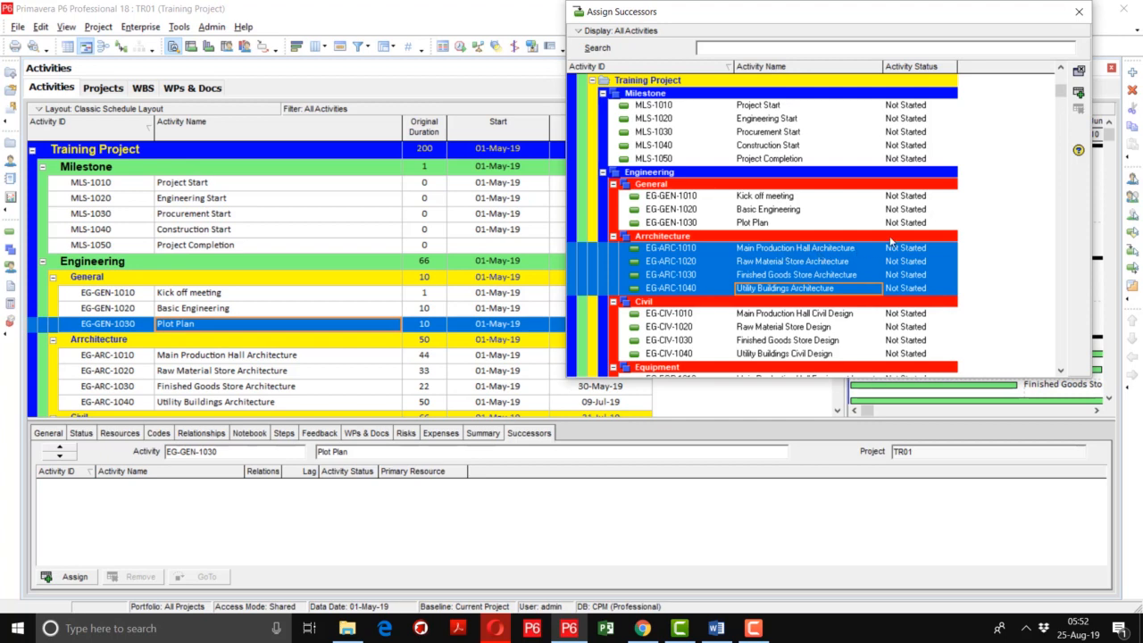
{"action": "left_click", "coordinate": [1080, 94]}
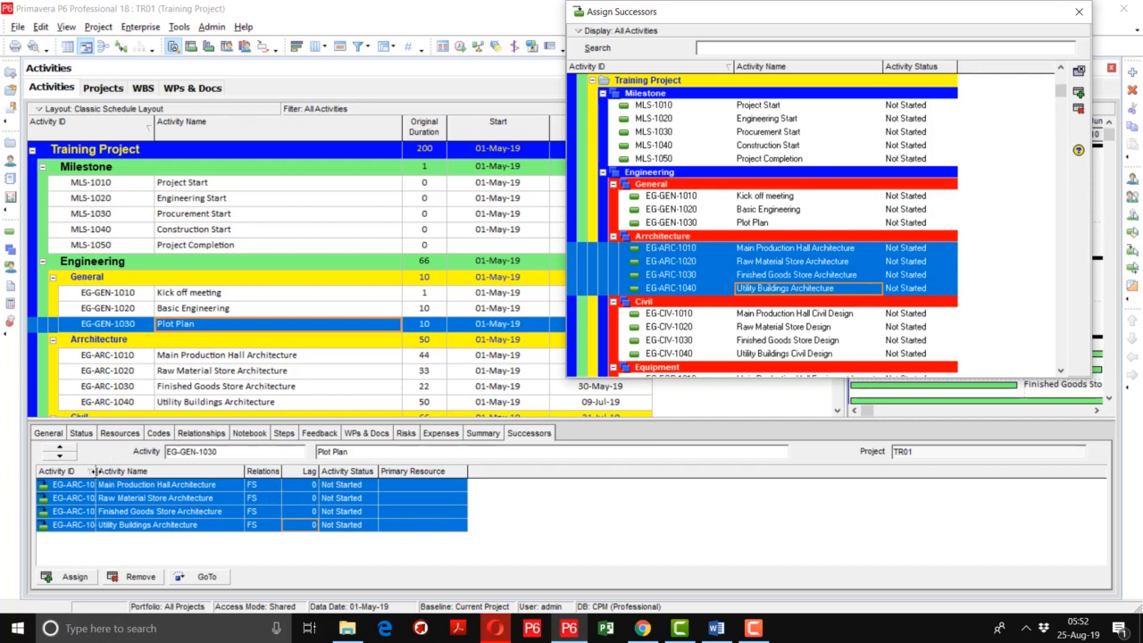
{"action": "left_click_drag", "start_coordinate": [92, 472], "coordinate": [123, 472]}
{"action": "left_click", "coordinate": [246, 487]}
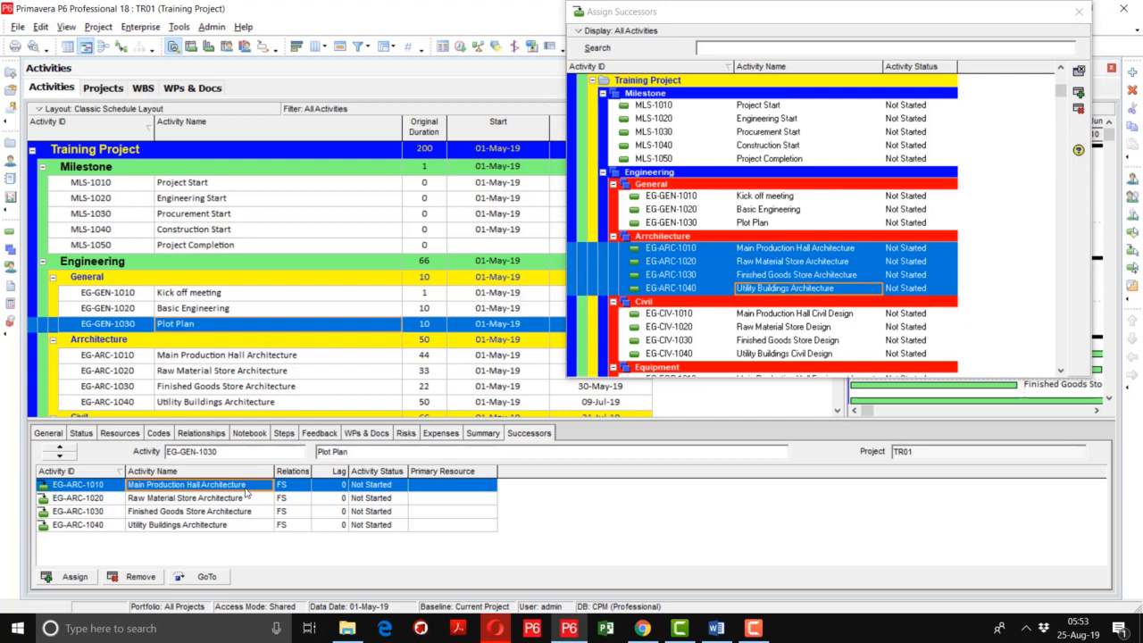
{"action": "left_click", "coordinate": [295, 487]}
{"action": "left_click", "coordinate": [295, 487]}
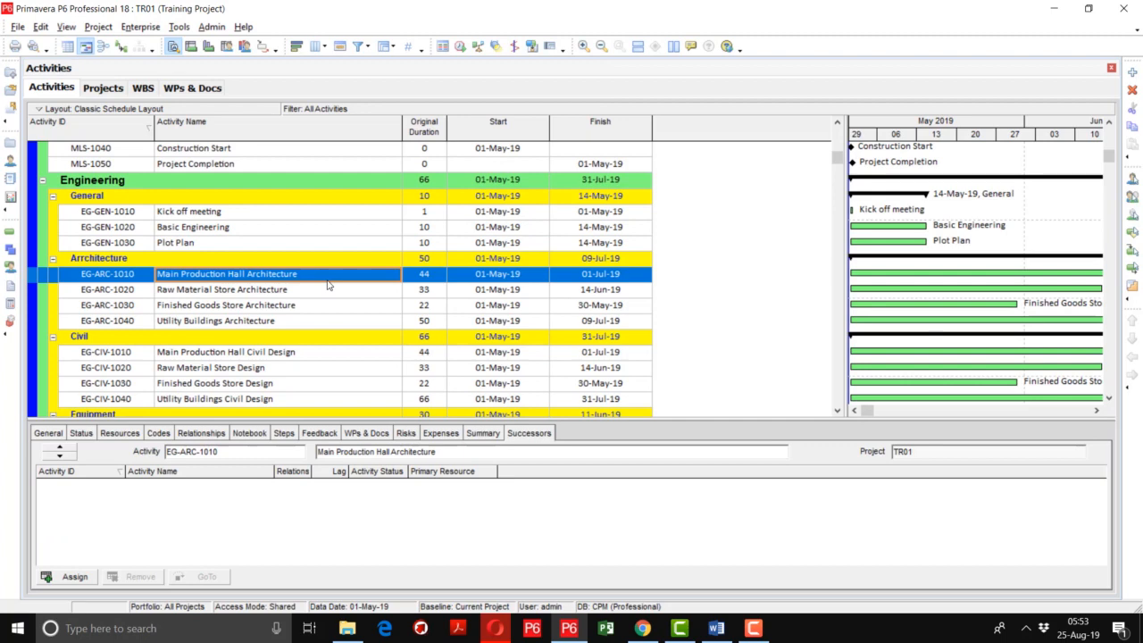
Link the four Architecture activities EG-ARC-1010 to EG-ARC-1040 to one another in sequence with Link Activities
{"action": "key", "text": "shift+Down"}
{"action": "key", "text": "shift+Down"}
{"action": "key", "text": "shift+Down"}
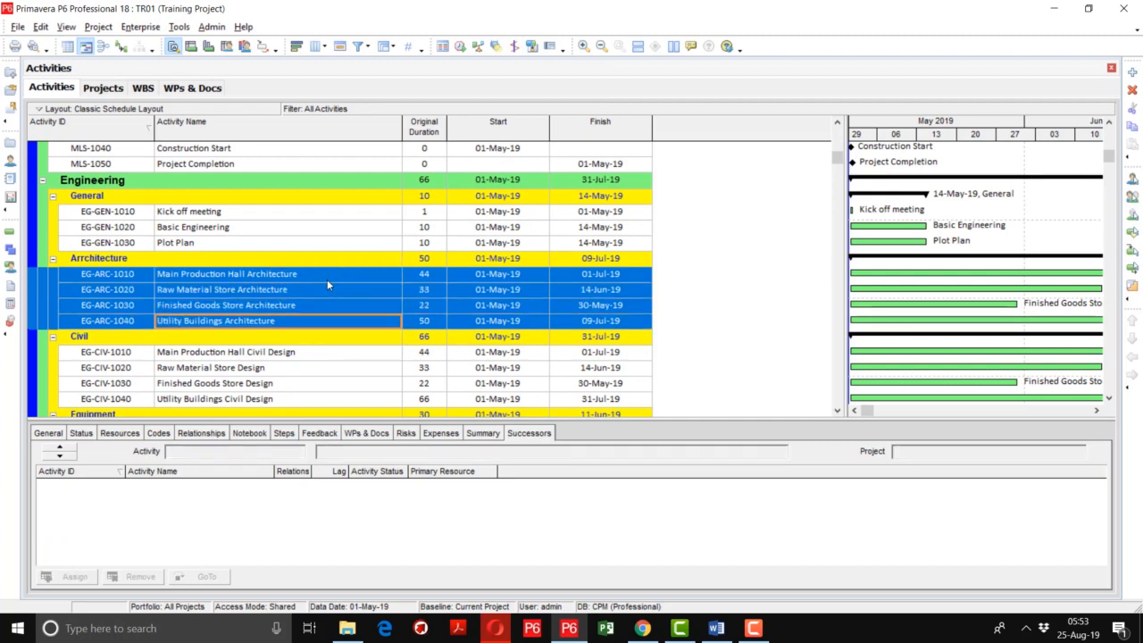
{"action": "right_click", "coordinate": [275, 272]}
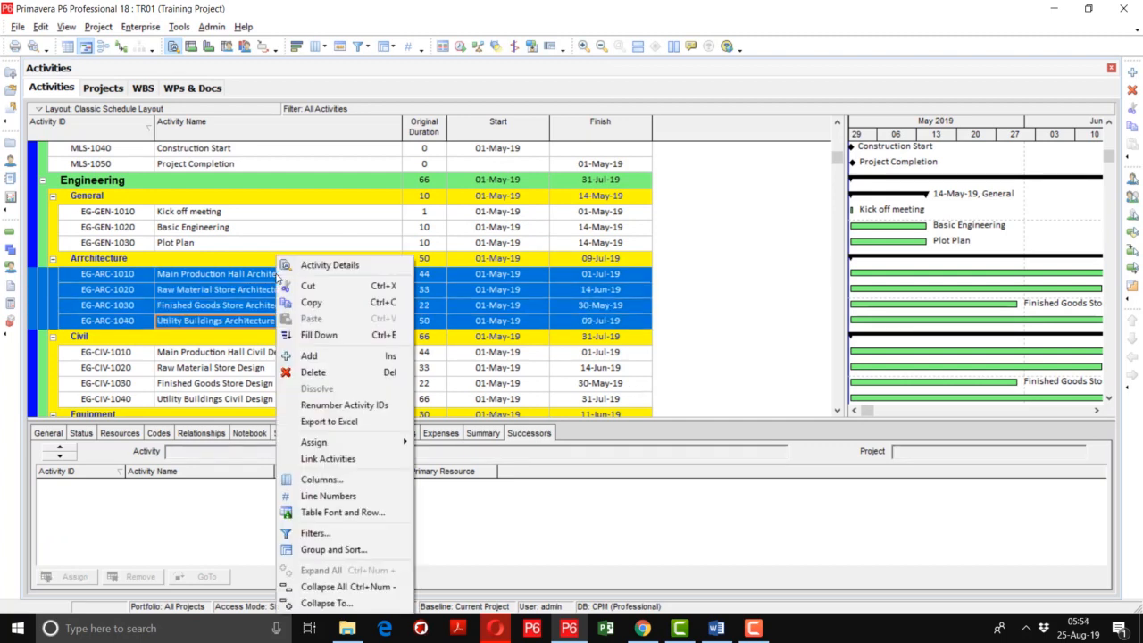
{"action": "left_click", "coordinate": [348, 459]}
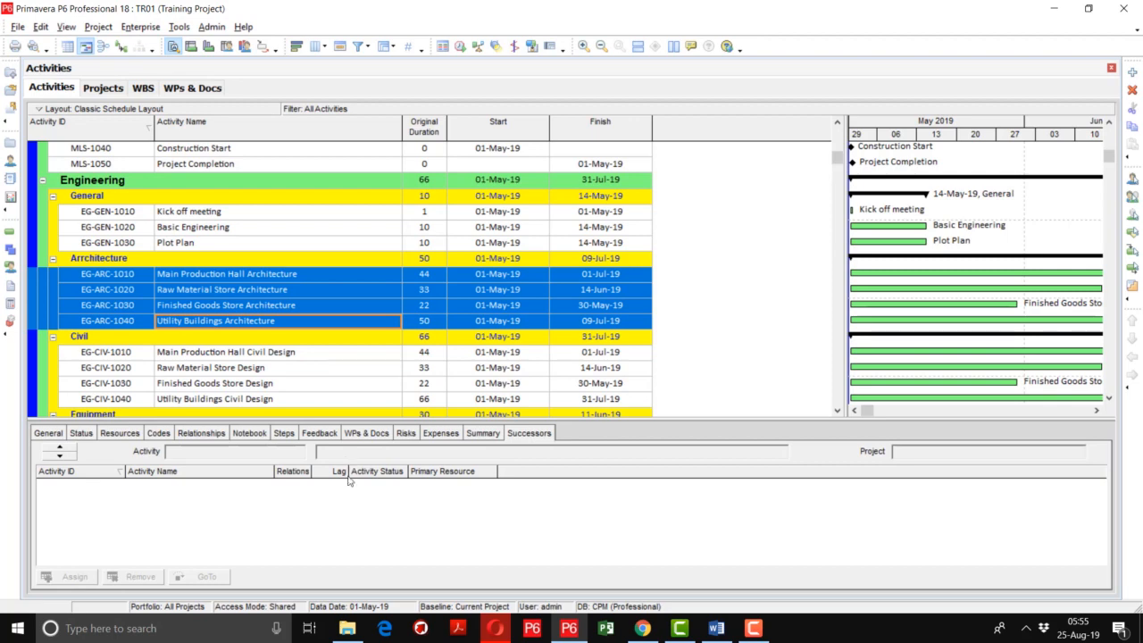
Check the successor and relationship type of the Main Production Hall, Raw Material Store and Finished Goods Store Architecture activities
{"action": "left_click", "coordinate": [240, 279]}
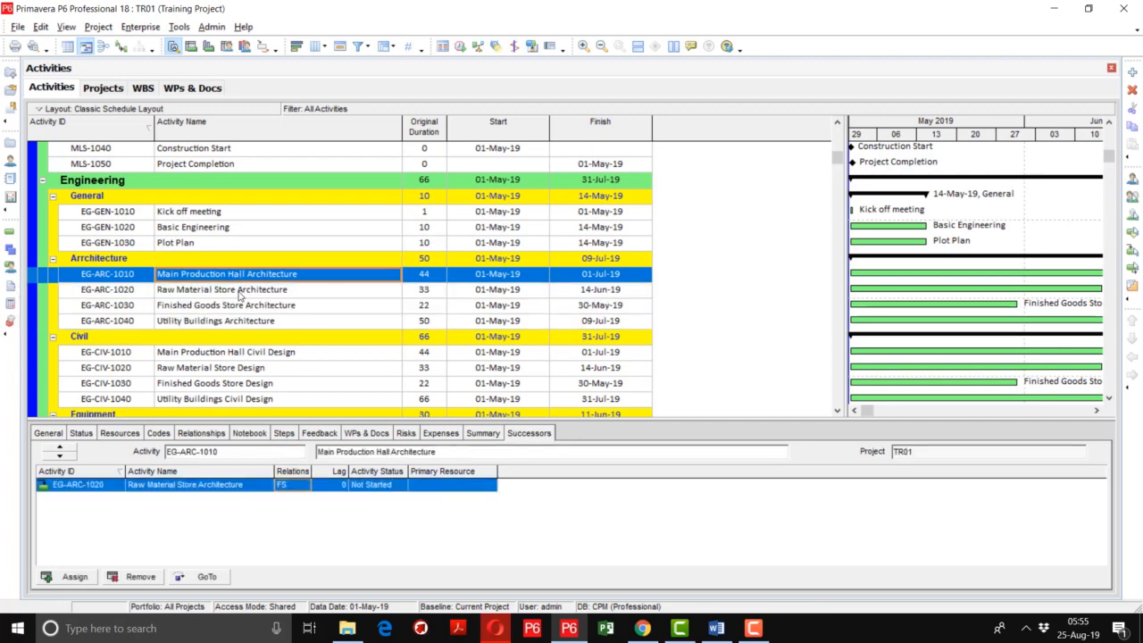
{"action": "left_click", "coordinate": [236, 291]}
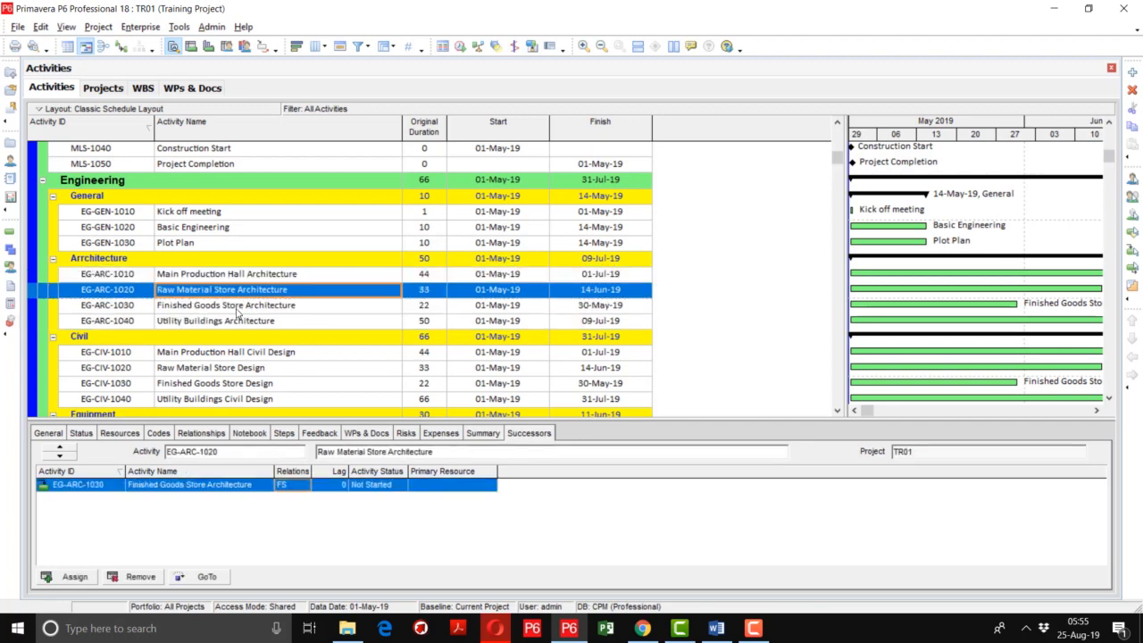
{"action": "left_click", "coordinate": [237, 306]}
{"action": "left_click", "coordinate": [309, 489]}
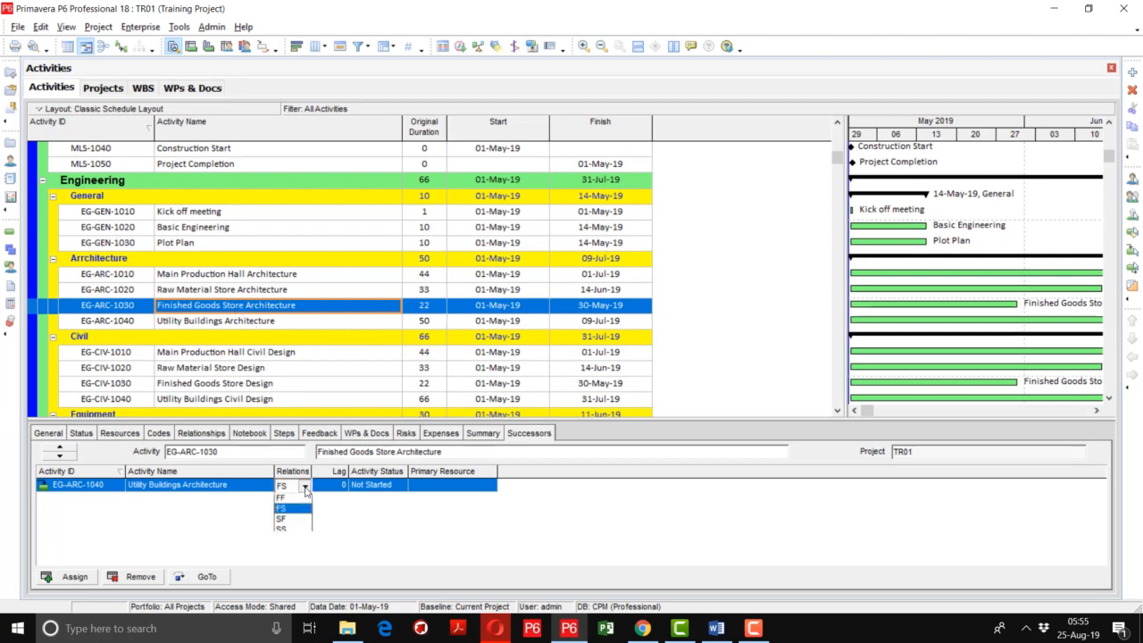
{"action": "left_click", "coordinate": [309, 490]}
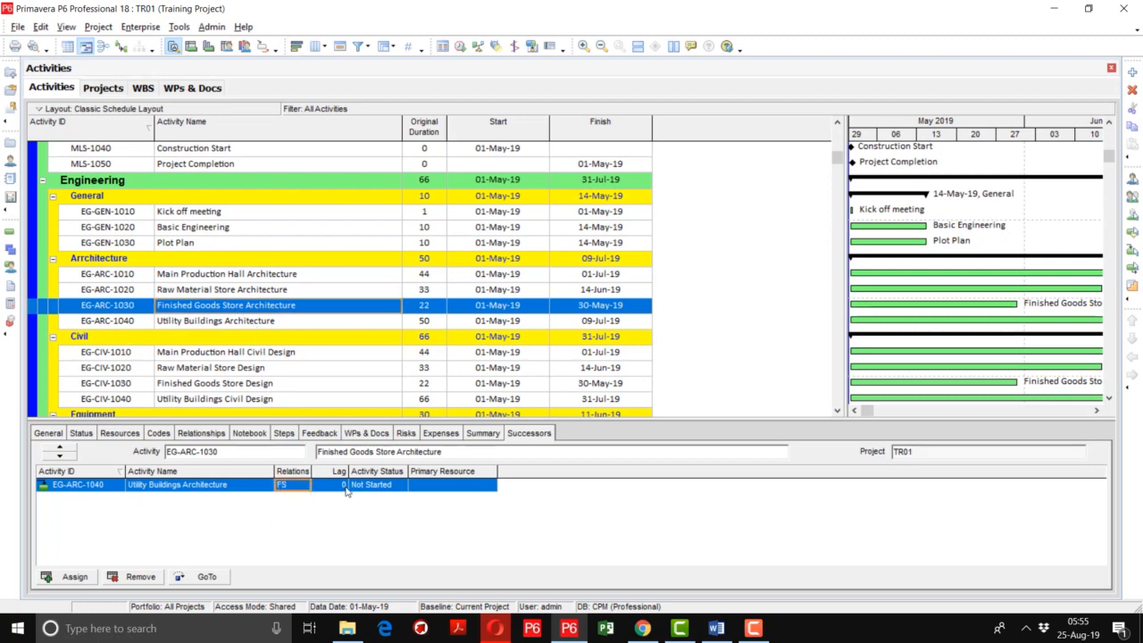
Remove the sequential successor links from the Architecture activities EG-ARC-1010, EG-ARC-1020 and EG-ARC-1030
{"action": "left_click_drag", "start_coordinate": [313, 321], "coordinate": [309, 276]}
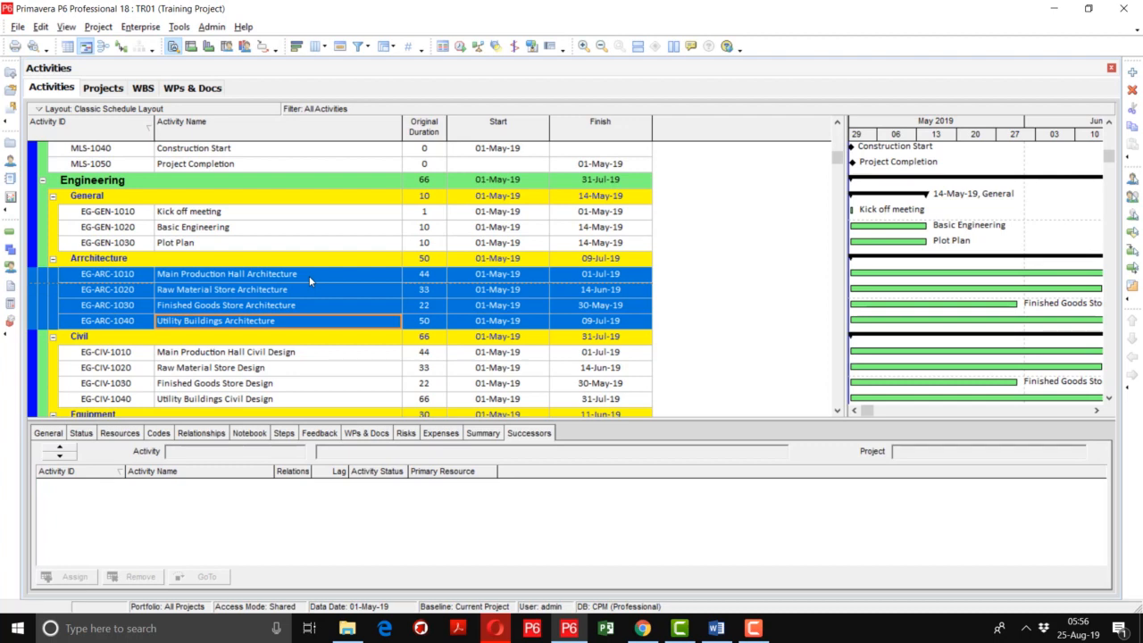
{"action": "left_click", "coordinate": [310, 278]}
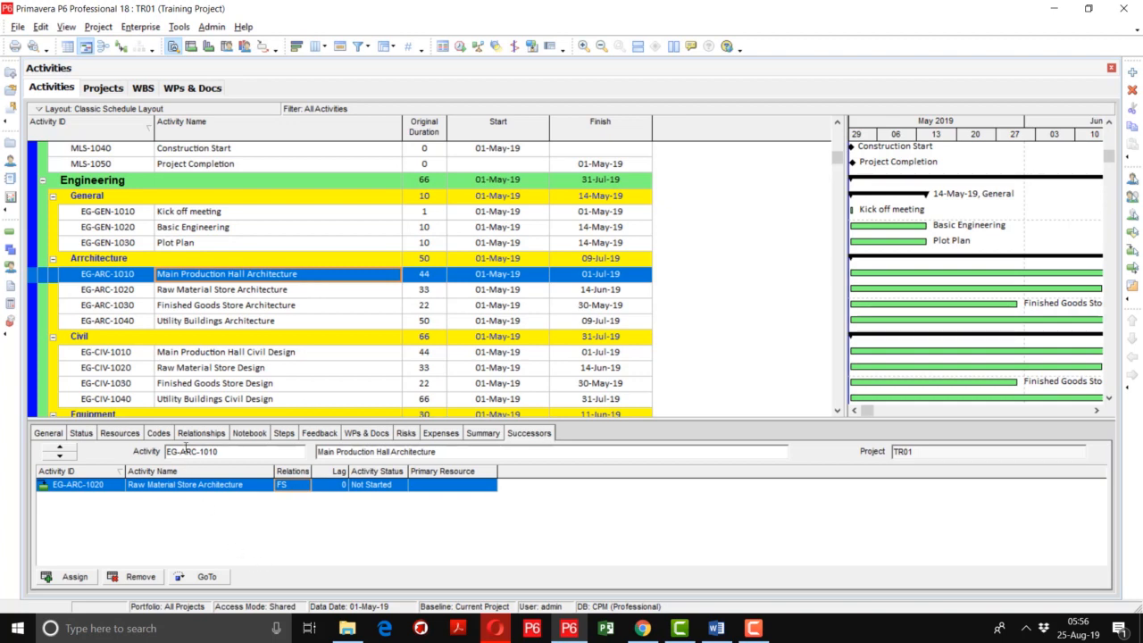
{"action": "left_click", "coordinate": [136, 577]}
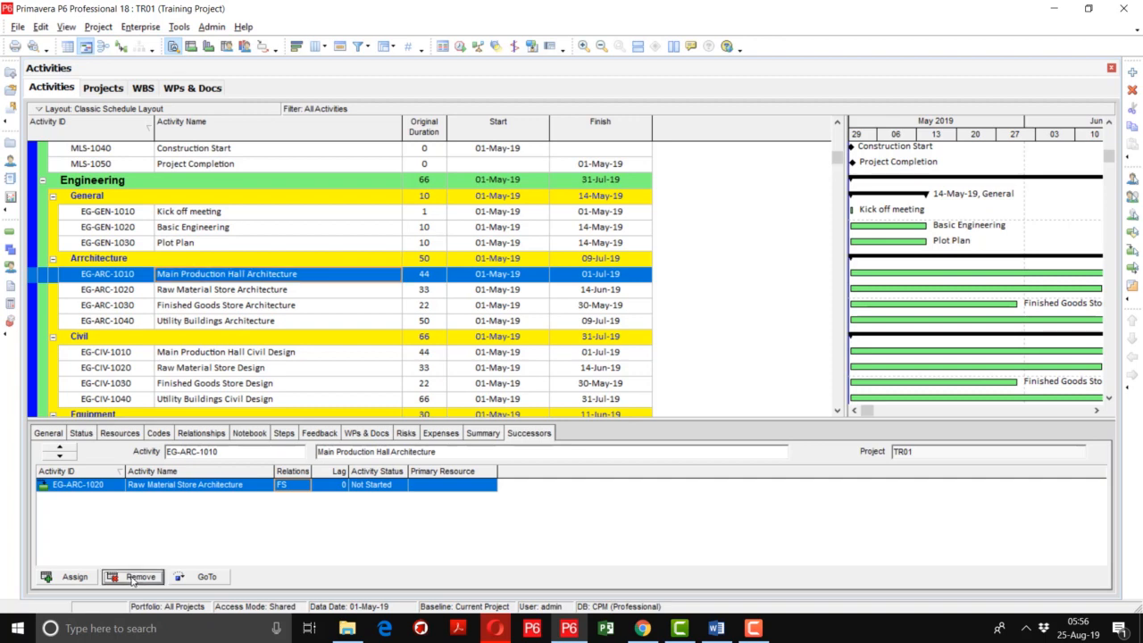
{"action": "left_click", "coordinate": [534, 339]}
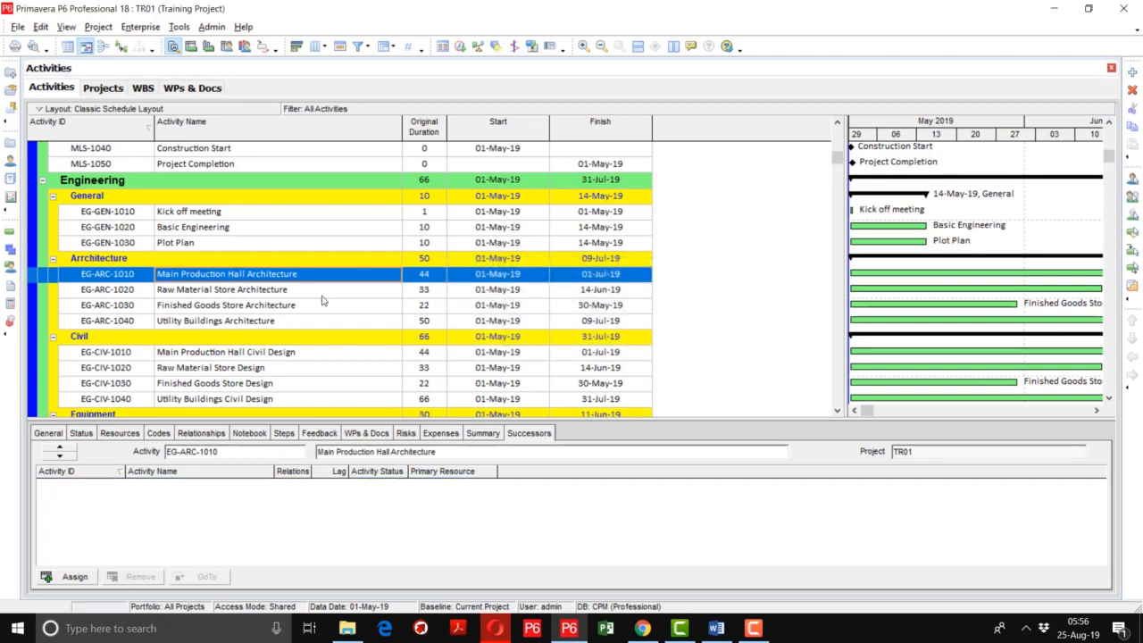
{"action": "left_click", "coordinate": [302, 291]}
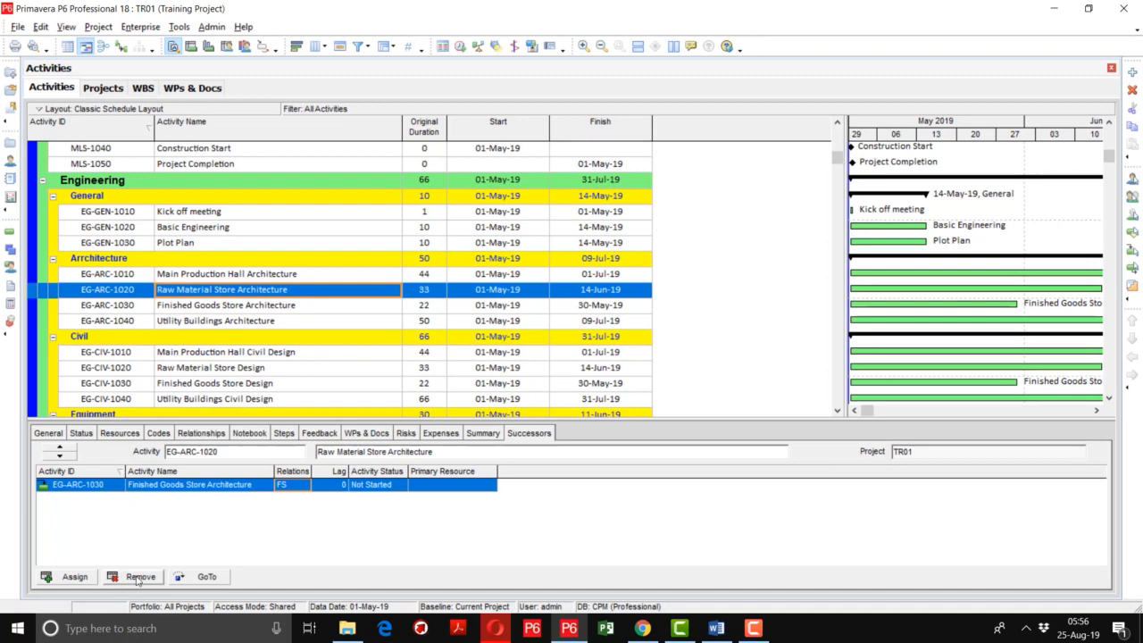
{"action": "left_click", "coordinate": [136, 577]}
{"action": "left_click", "coordinate": [534, 340]}
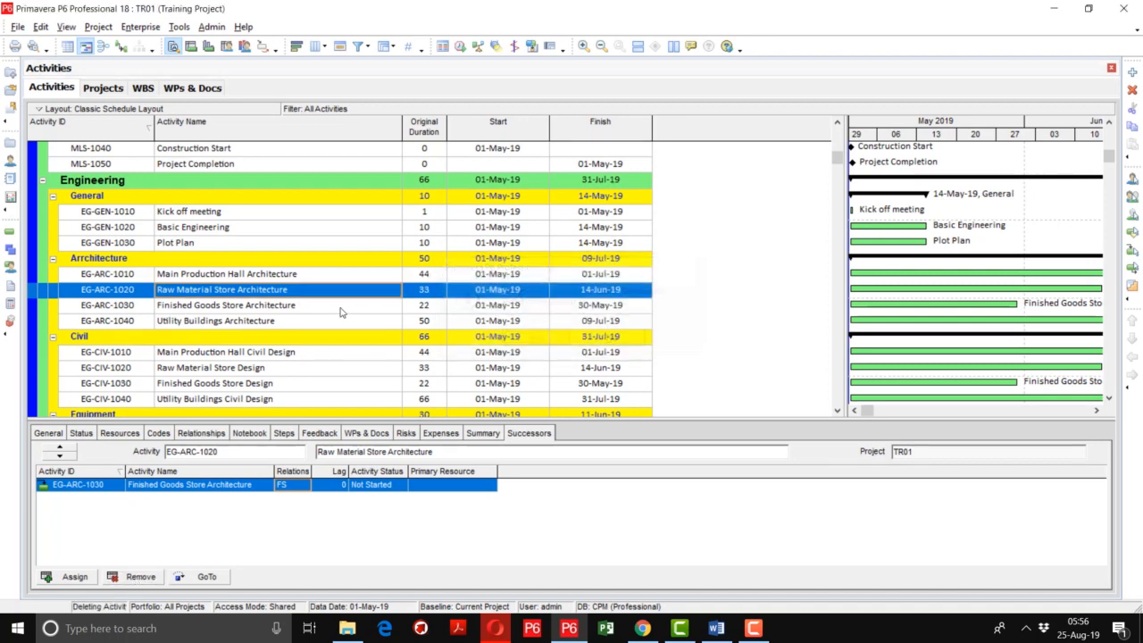
{"action": "left_click", "coordinate": [323, 306]}
{"action": "left_click", "coordinate": [136, 577]}
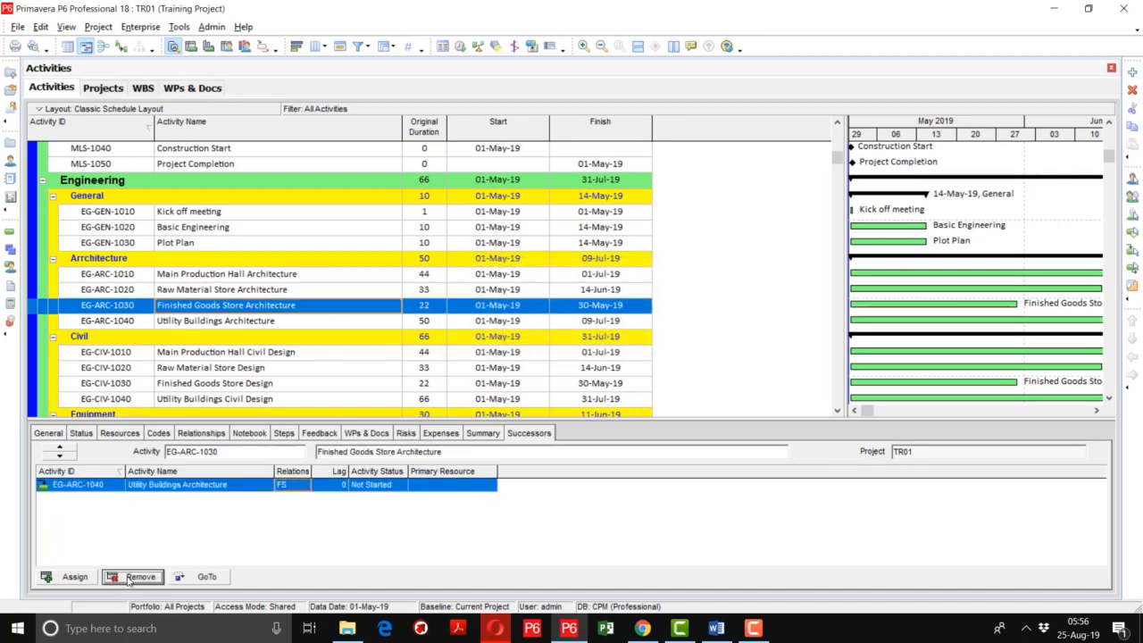
{"action": "left_click", "coordinate": [525, 341]}
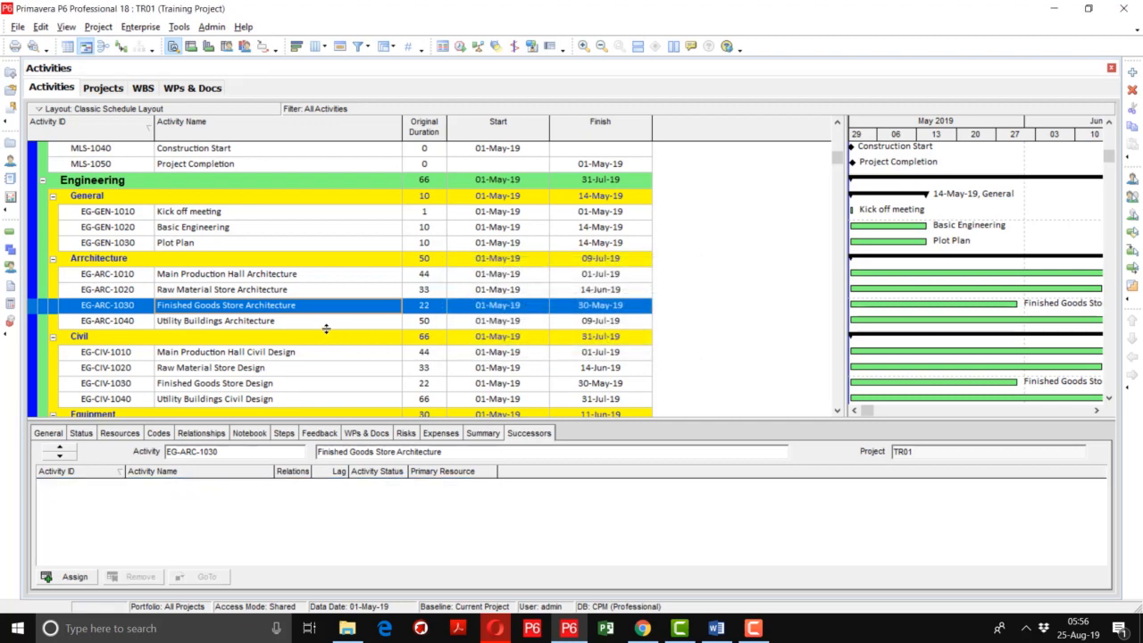
Go through the Architecture activities and check whether any of them still has a successor
{"action": "left_click", "coordinate": [326, 325]}
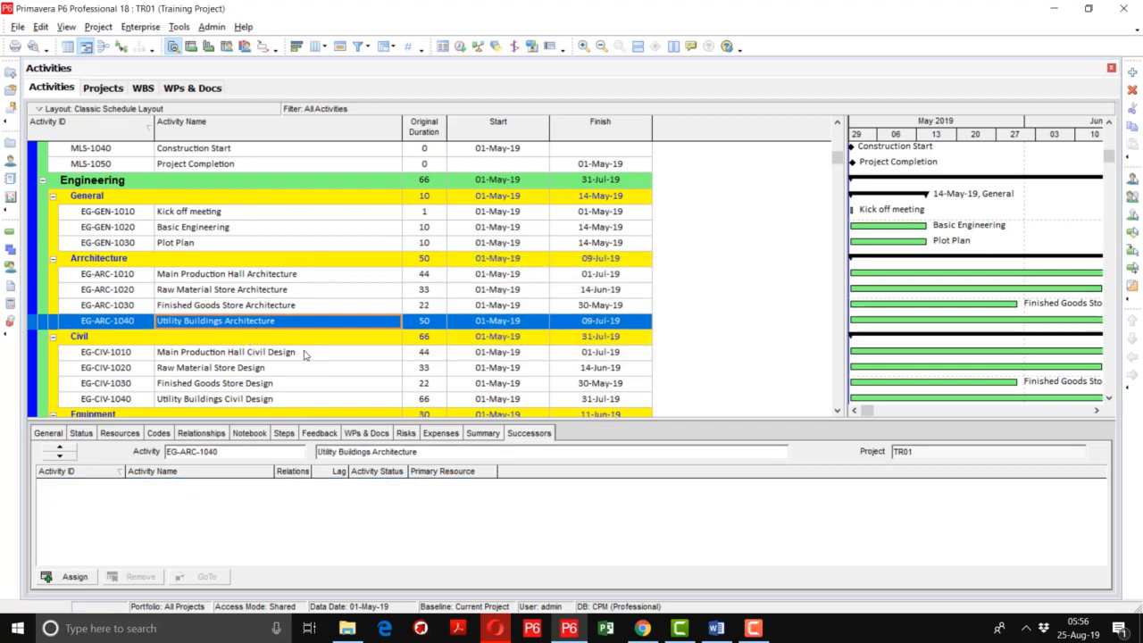
{"action": "left_click", "coordinate": [296, 278]}
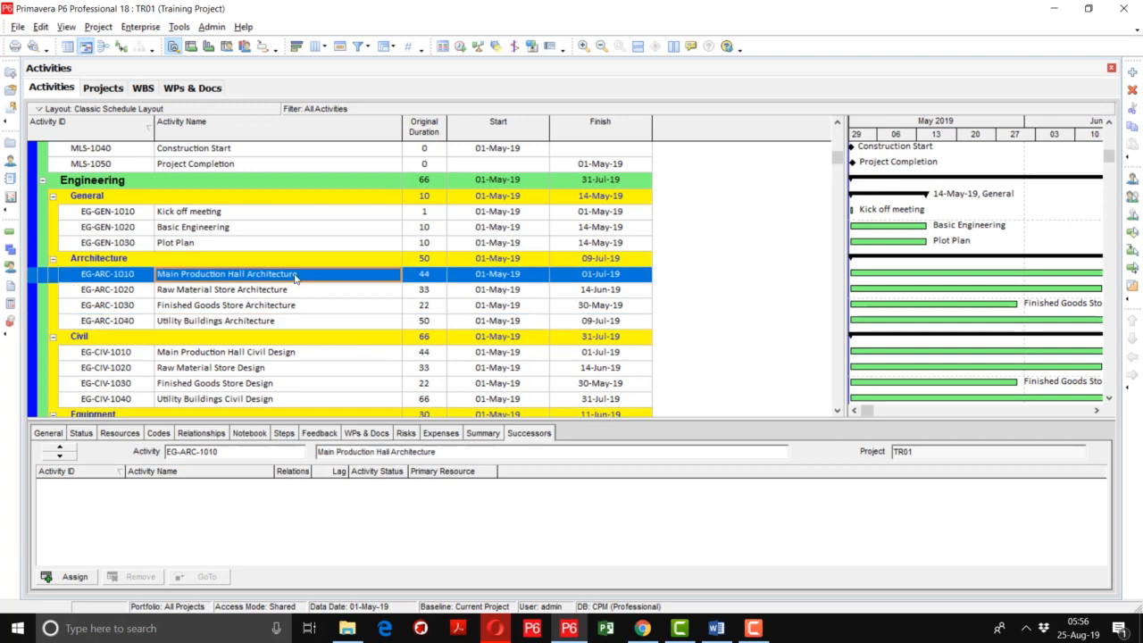
{"action": "key", "text": "Down"}
{"action": "key", "text": "Down"}
{"action": "key", "text": "Down"}
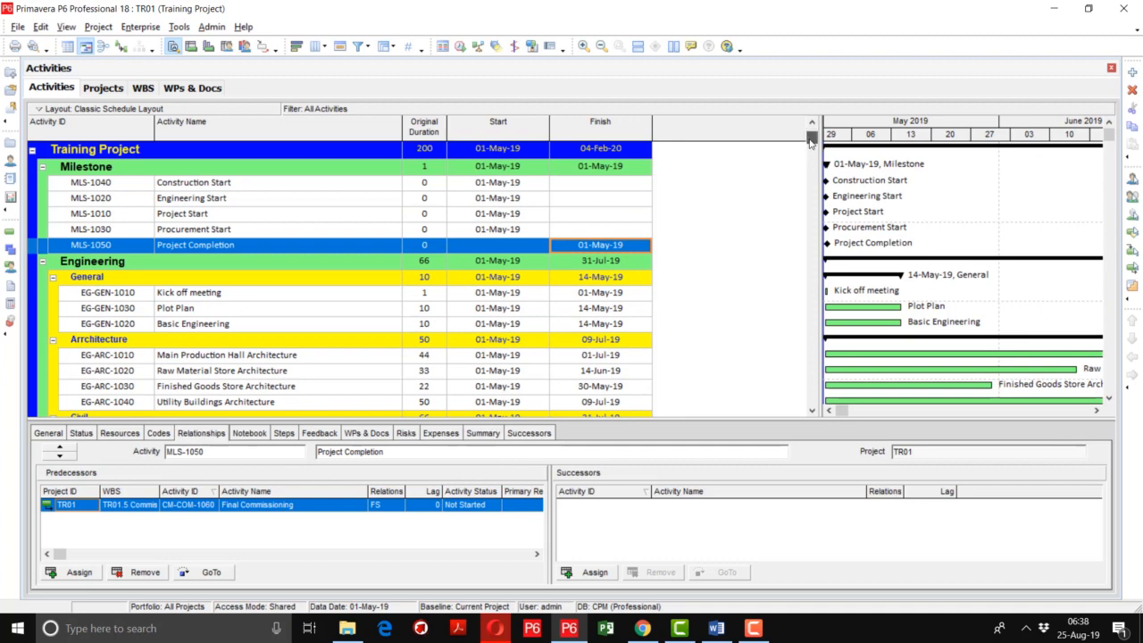
Review the predecessors and successors of the milestones, from Construction Start through Project Completion
{"action": "mouse_move", "coordinate": [811, 142]}
{"action": "left_mouse_down"}
{"action": "mouse_move", "coordinate": [801, 297]}
{"action": "mouse_move", "coordinate": [809, 141]}
{"action": "left_mouse_up"}
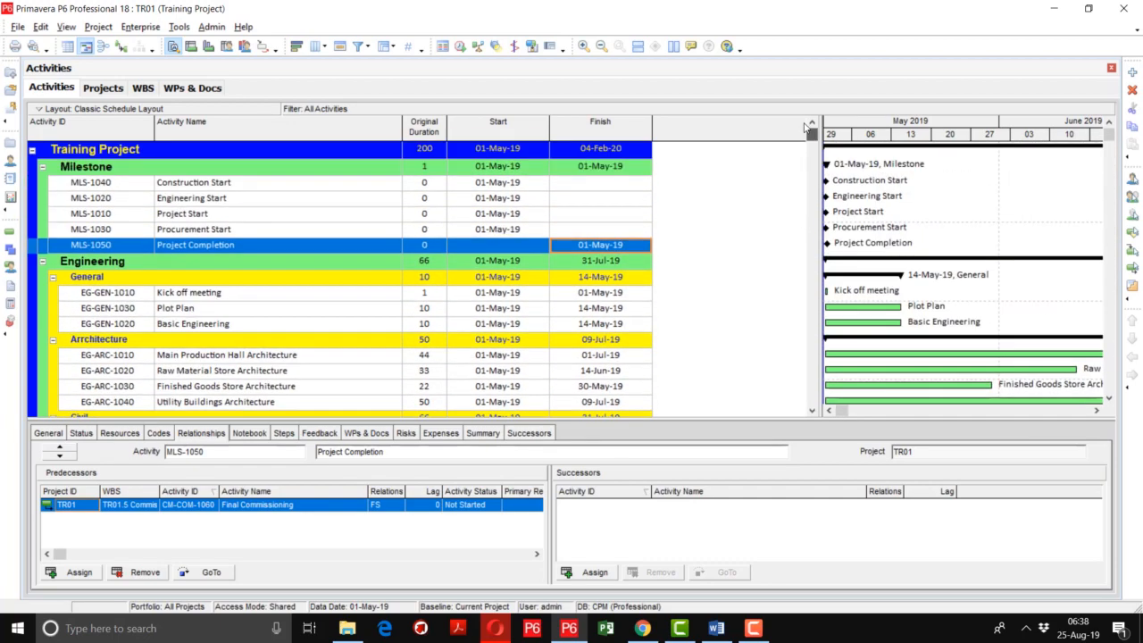
{"action": "left_click", "coordinate": [294, 188]}
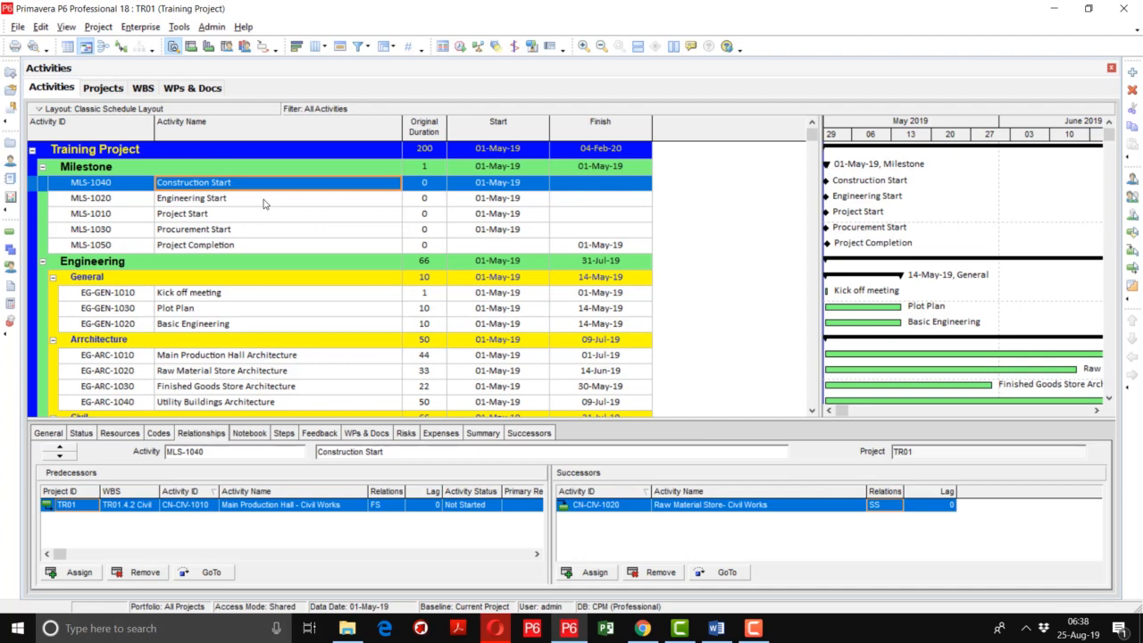
{"action": "key", "text": "Down"}
{"action": "key", "text": "Down"}
{"action": "key", "text": "Down"}
{"action": "key", "text": "Down"}
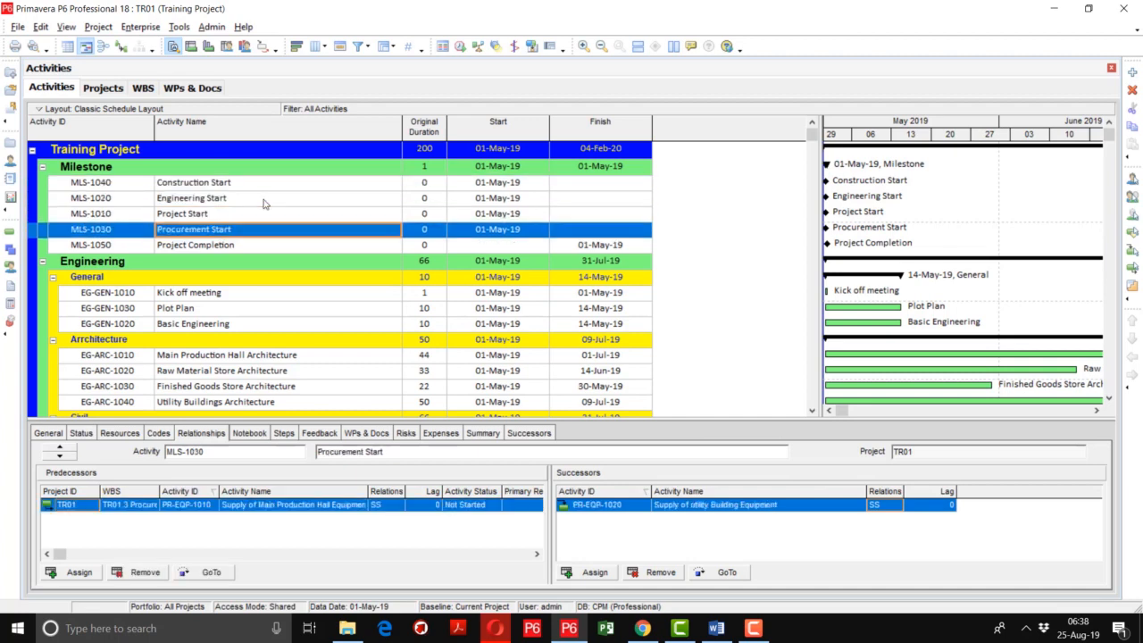
{"action": "key", "text": "Down"}
{"action": "key", "text": "Down"}
{"action": "key", "text": "Down"}
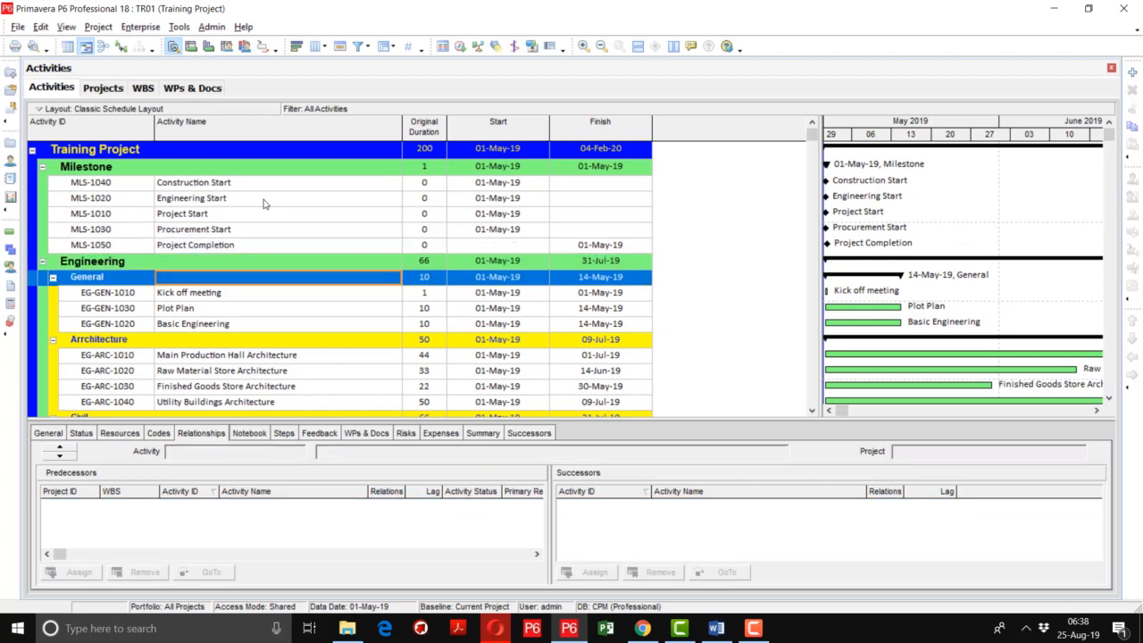
Review the predecessors and successors of the Engineering activities in the General and Architecture groups
{"action": "key", "text": "Down"}
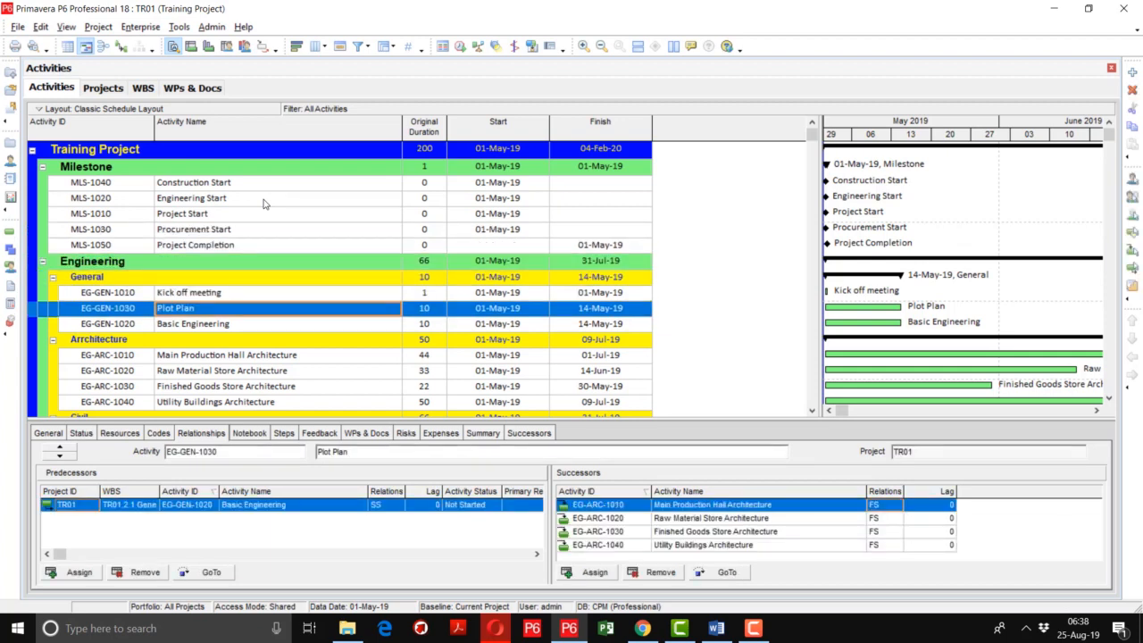
{"action": "key", "text": "Down"}
{"action": "key", "text": "Down"}
{"action": "key", "text": "Down"}
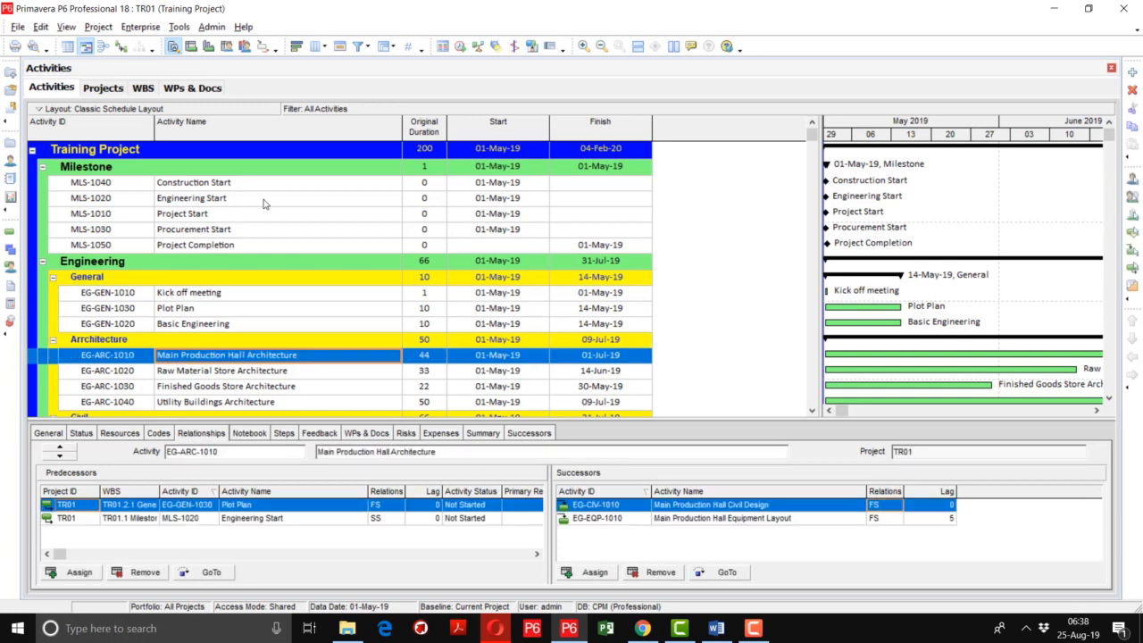
{"action": "key", "text": "Down"}
{"action": "key", "text": "Down"}
{"action": "key", "text": "Down"}
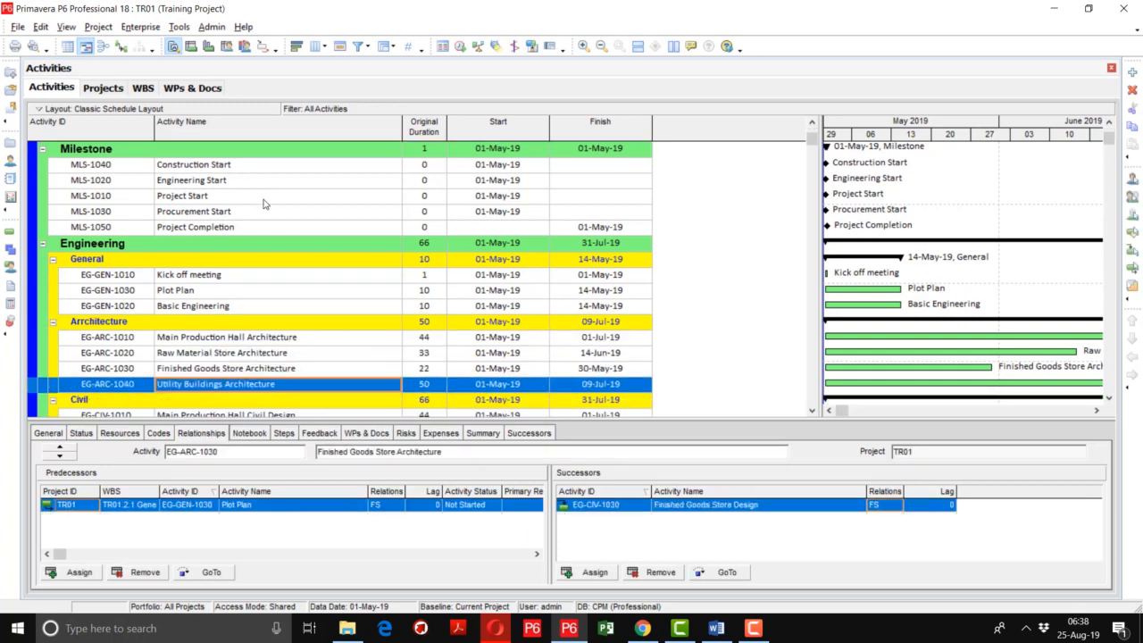
Review the predecessors and successors of the Engineering Civil design activities, EG-CIV-1010 through EG-CIV-1040
{"action": "key", "text": "Down"}
{"action": "key", "text": "Down"}
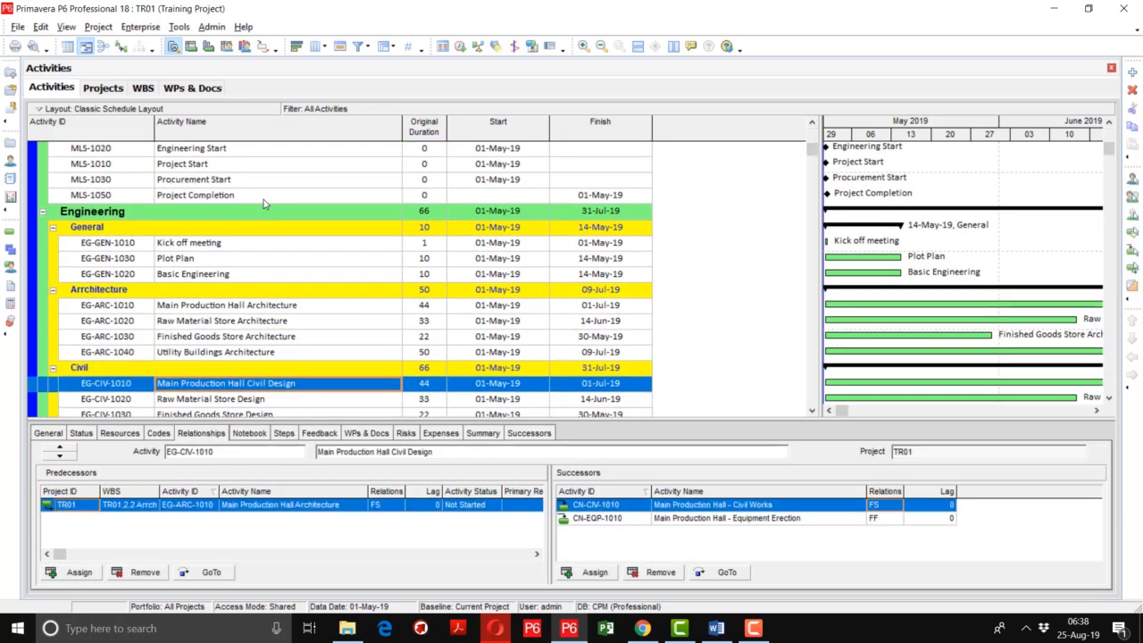
{"action": "key", "text": "Down"}
{"action": "key", "text": "Down"}
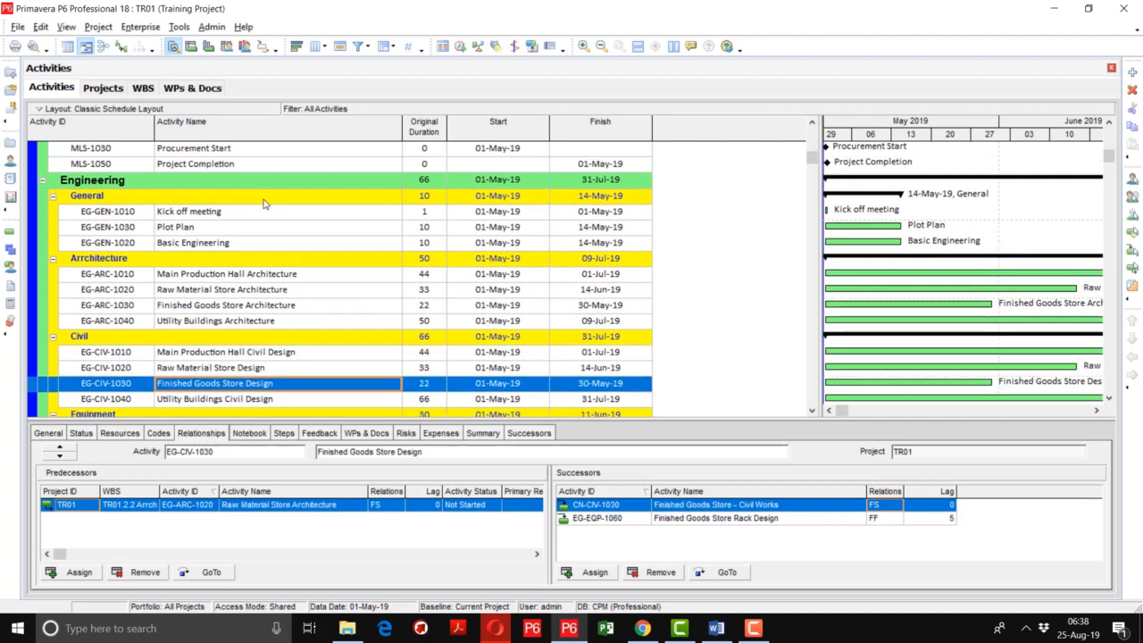
{"action": "key", "text": "Down"}
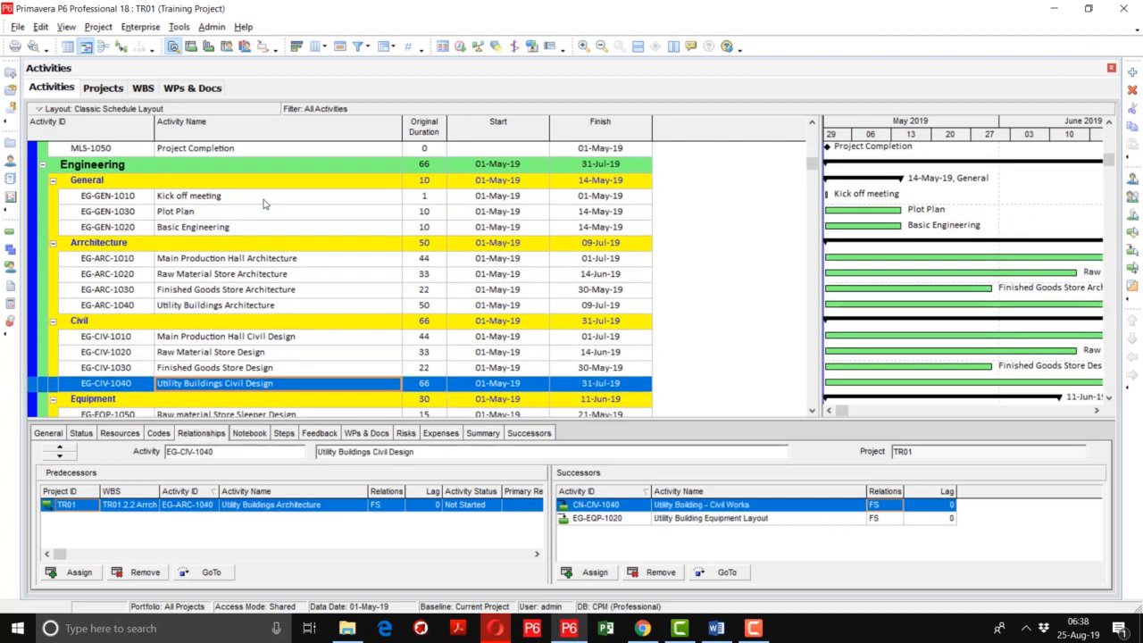
Review the predecessors, successors and lags of the Engineering Equipment layout and design activities
{"action": "key", "text": "Down"}
{"action": "key", "text": "Down"}
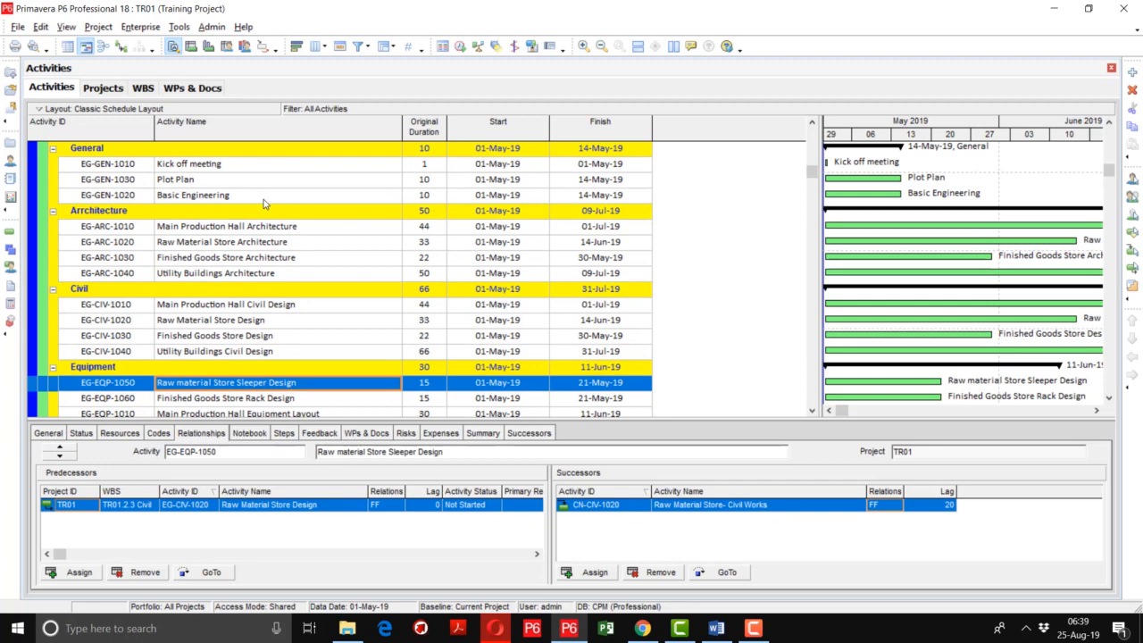
{"action": "key", "text": "Down"}
{"action": "key", "text": "Down"}
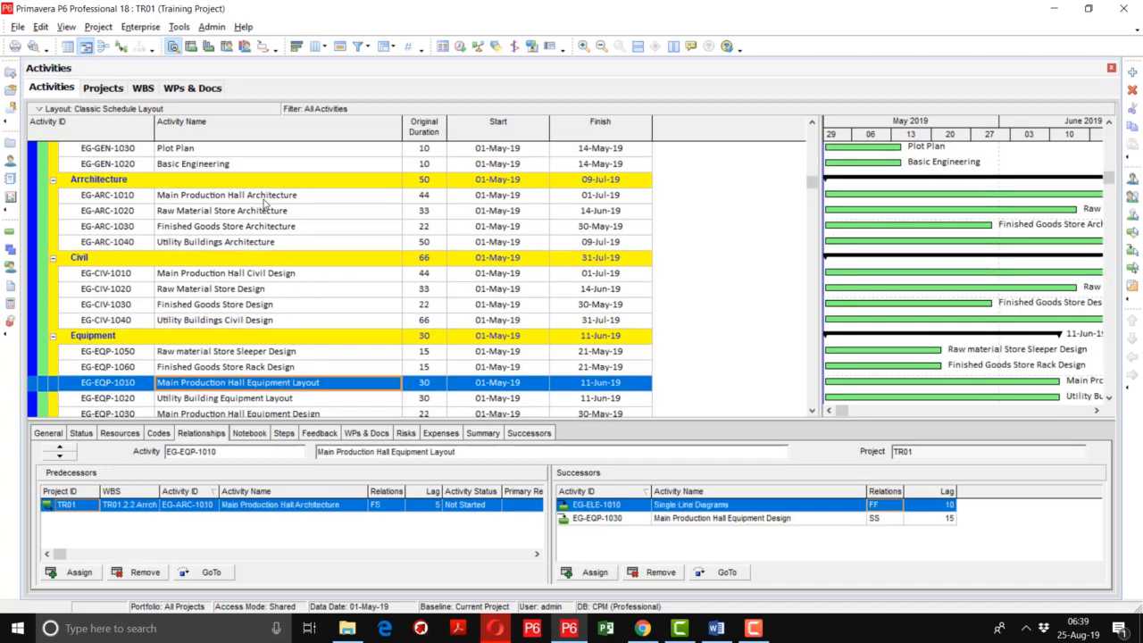
{"action": "key", "text": "Down"}
{"action": "key", "text": "Down"}
{"action": "key", "text": "Down"}
{"action": "key", "text": "Down"}
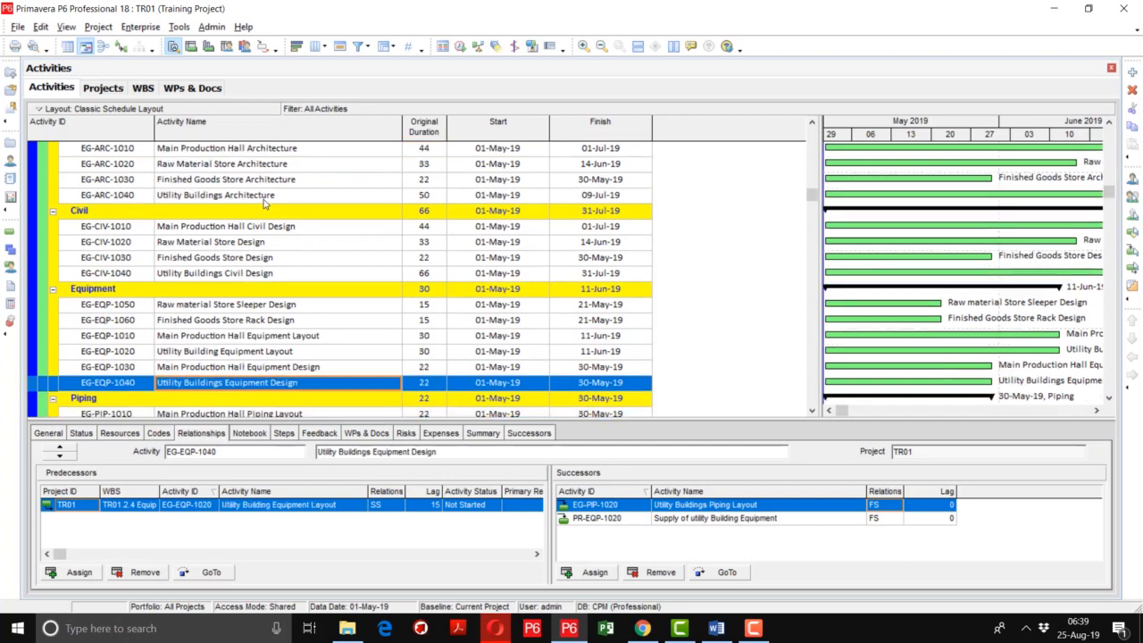
Check the relationships of the Engineering Piping, Electrical and Instrumentation activities
{"action": "key", "text": "Down"}
{"action": "key", "text": "Down"}
{"action": "key", "text": "Down"}
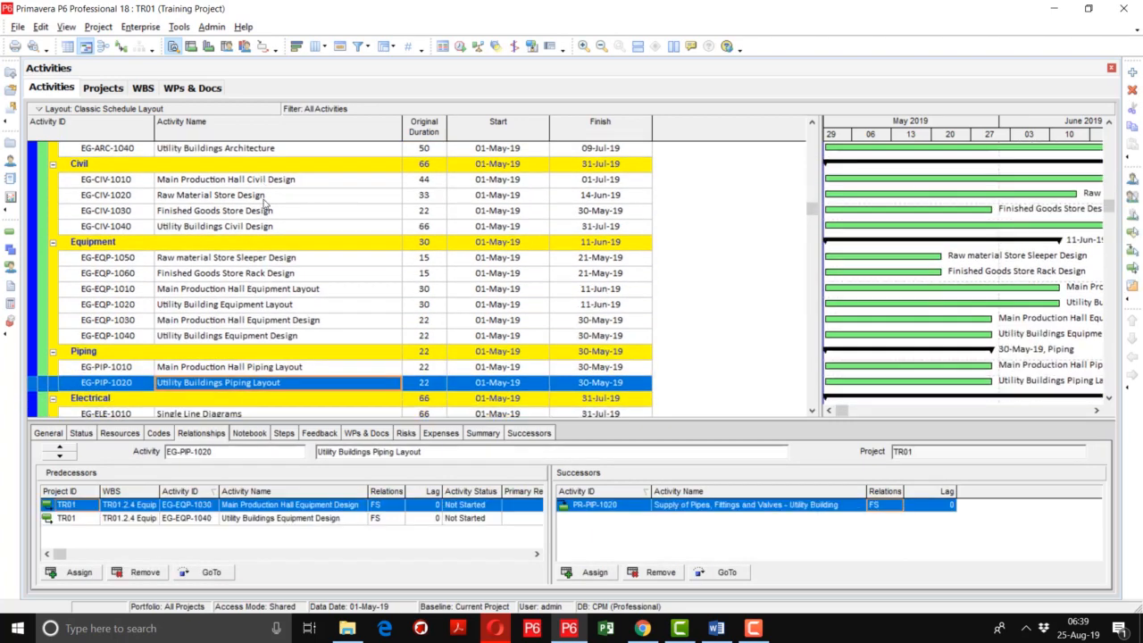
{"action": "key", "text": "Down"}
{"action": "key", "text": "Down"}
{"action": "key", "text": "Down"}
{"action": "key", "text": "Down"}
{"action": "key", "text": "Down"}
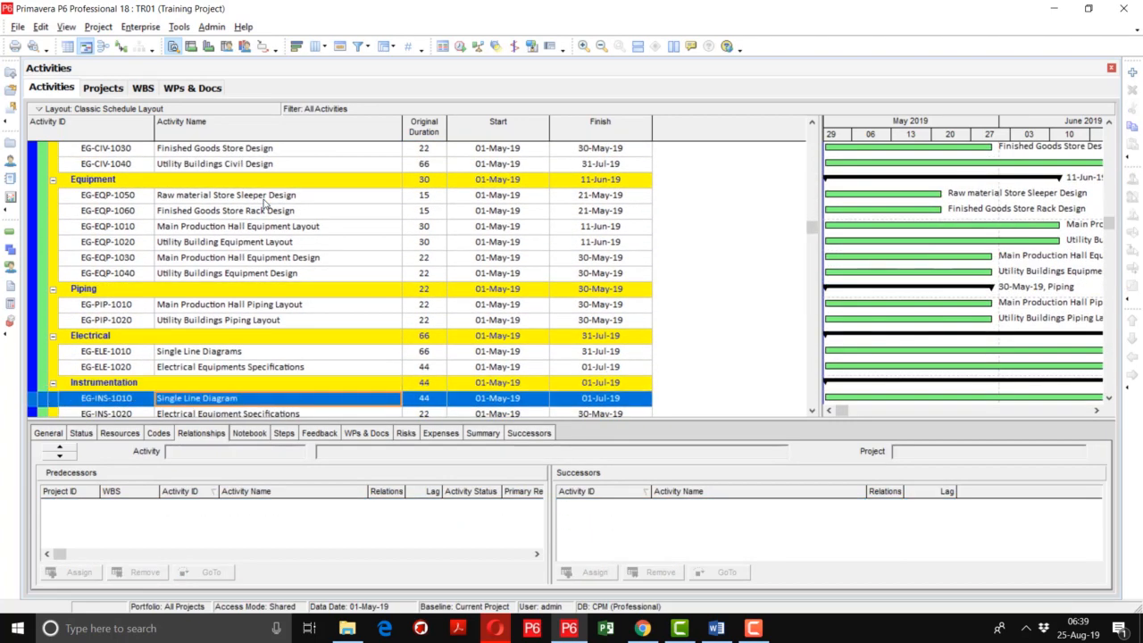
Check the predecessors and successors of the Procurement supply activities
{"action": "key", "text": "Down"}
{"action": "key", "text": "Down"}
{"action": "key", "text": "Down"}
{"action": "key", "text": "Down"}
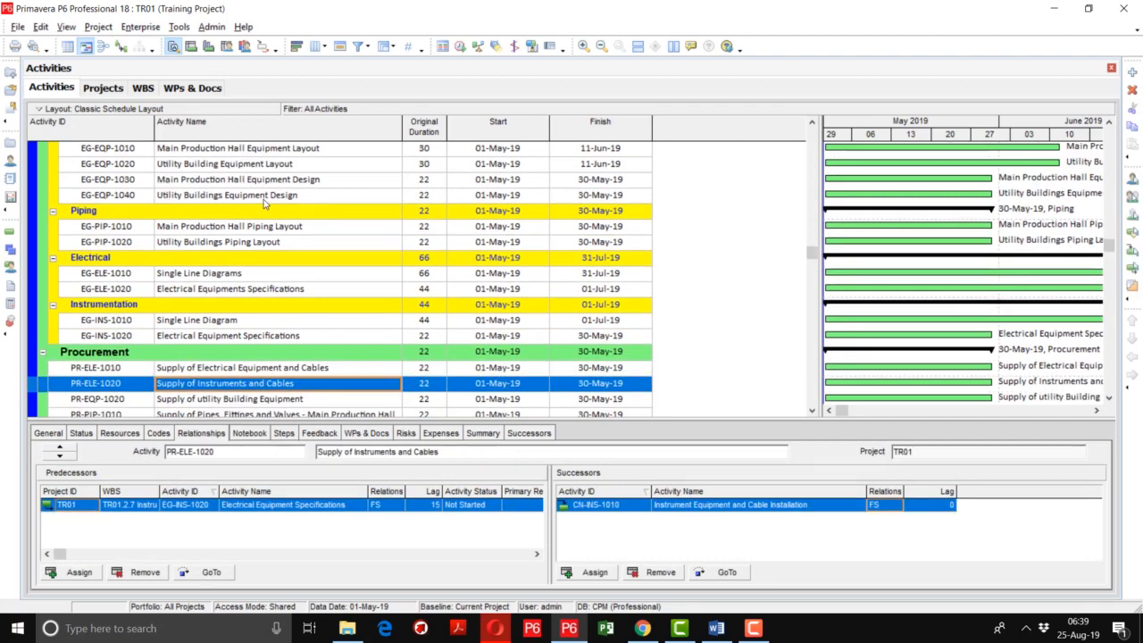
{"action": "key", "text": "Down"}
{"action": "key", "text": "Down"}
{"action": "key", "text": "Down"}
{"action": "key", "text": "Down"}
{"action": "key", "text": "Down"}
{"action": "key", "text": "Down"}
{"action": "key", "text": "Down"}
{"action": "key", "text": "Down"}
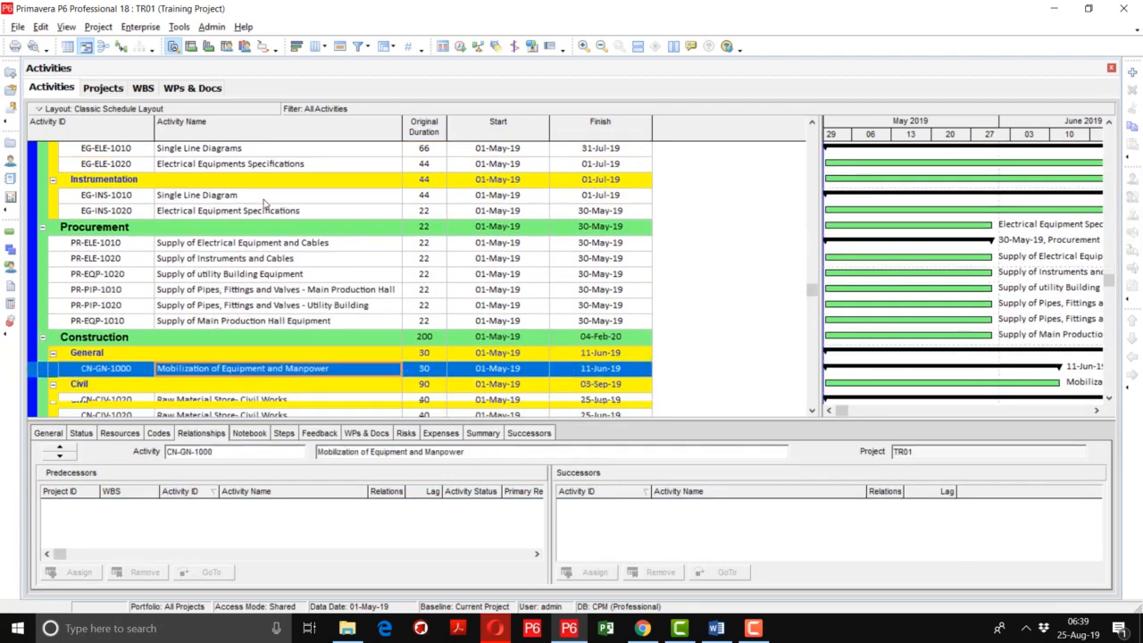
Review the relationships of the Construction and Commissioning activities, from Mobilization of Equipment and Manpower through Final Commissioning
{"action": "key", "text": "Down"}
{"action": "key", "text": "Down"}
{"action": "key", "text": "Down"}
{"action": "key", "text": "Down"}
{"action": "key", "text": "Down"}
{"action": "key", "text": "Down"}
{"action": "key", "text": "Down"}
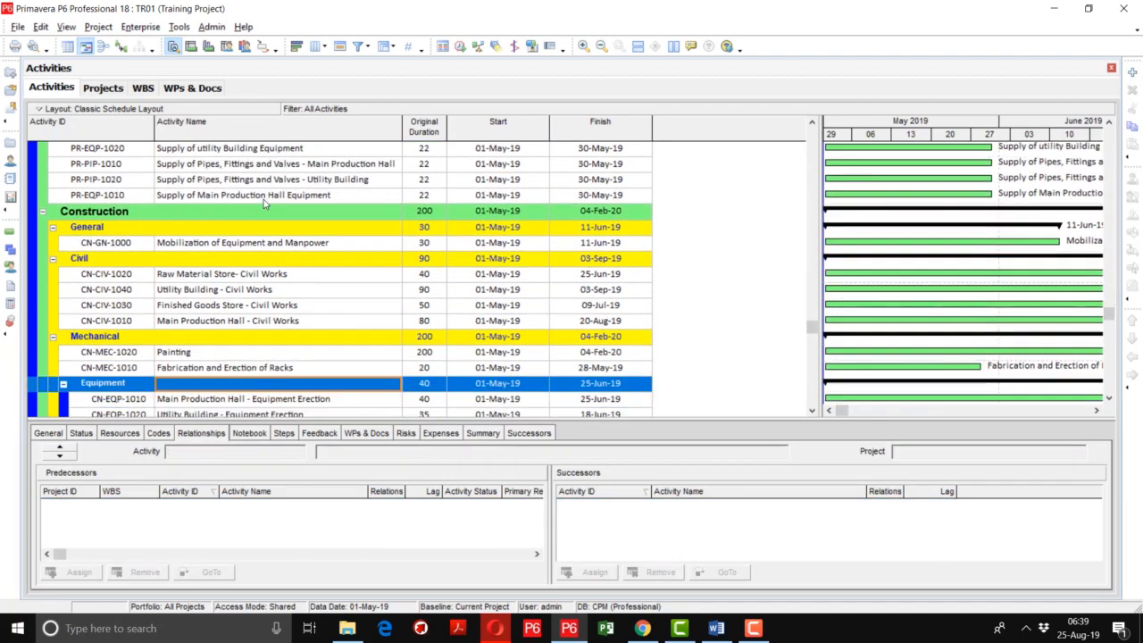
{"action": "key", "text": "Down"}
{"action": "key", "text": "Down"}
{"action": "key", "text": "Down"}
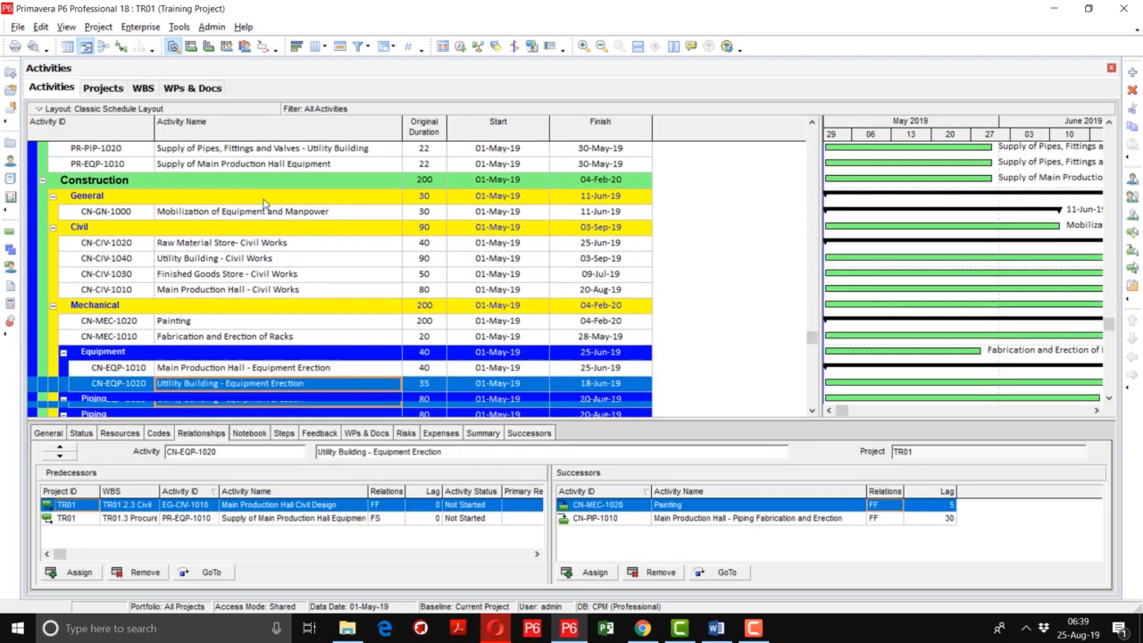
{"action": "key", "text": "Down"}
{"action": "key", "text": "Down"}
{"action": "key", "text": "Down"}
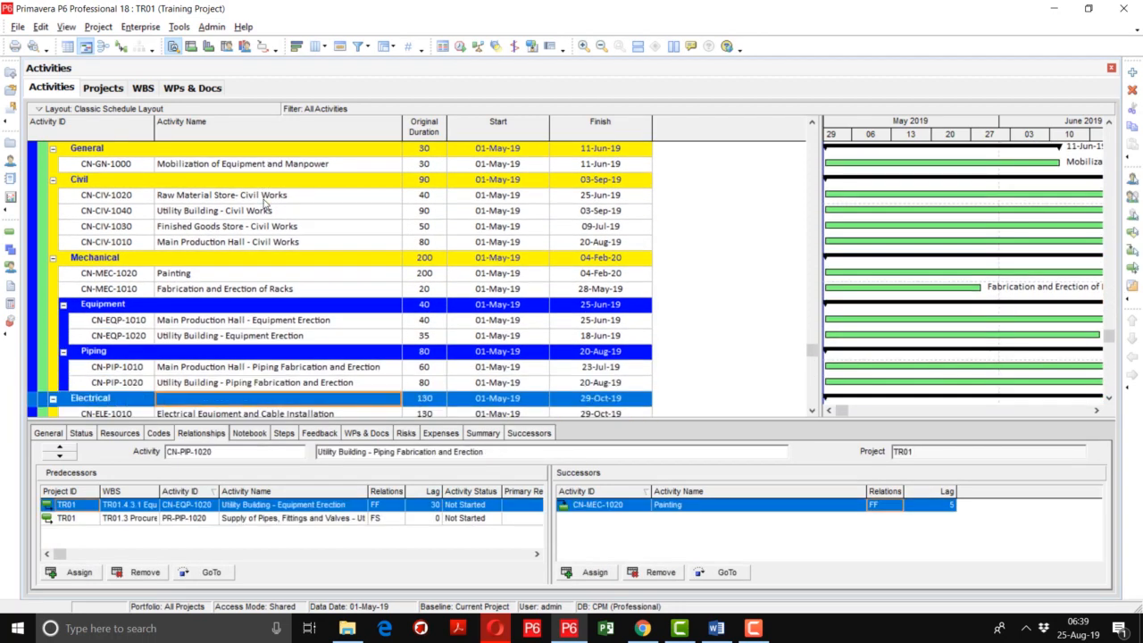
{"action": "key", "text": "Down"}
{"action": "key", "text": "Down"}
{"action": "key", "text": "Down"}
{"action": "key", "text": "Down"}
{"action": "key", "text": "Down"}
{"action": "key", "text": "Down"}
{"action": "key", "text": "Down"}
{"action": "key", "text": "Down"}
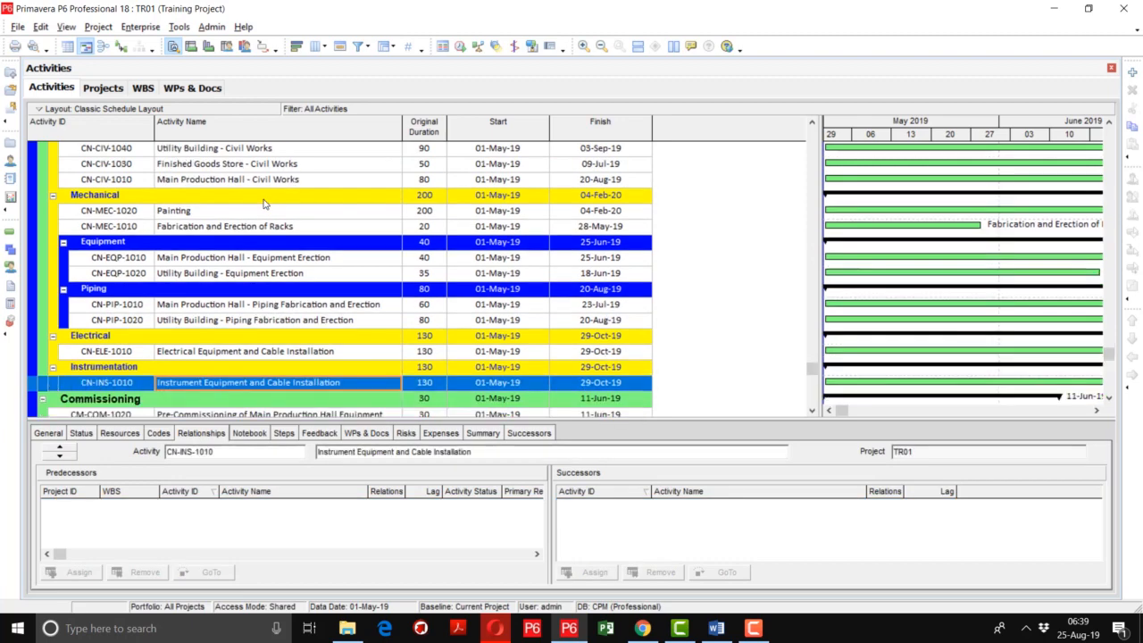
{"action": "key", "text": "Down"}
{"action": "key", "text": "Down"}
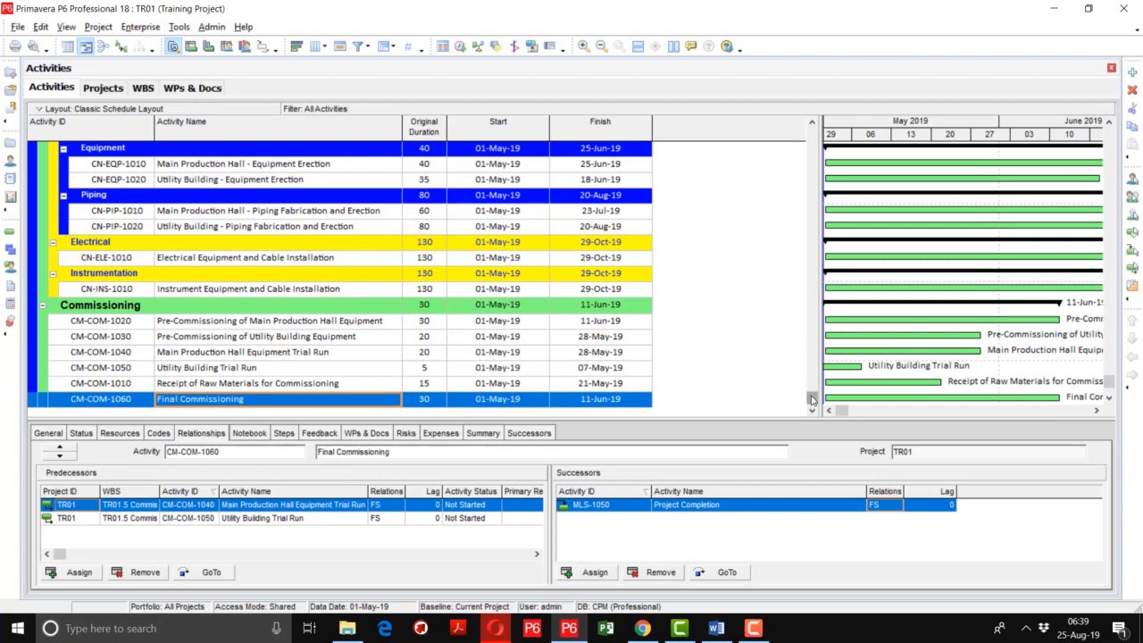
Add the Successor Details column from the Lists category after the Finish column in the activity table
{"action": "left_click_drag", "start_coordinate": [812, 400], "coordinate": [812, 127]}
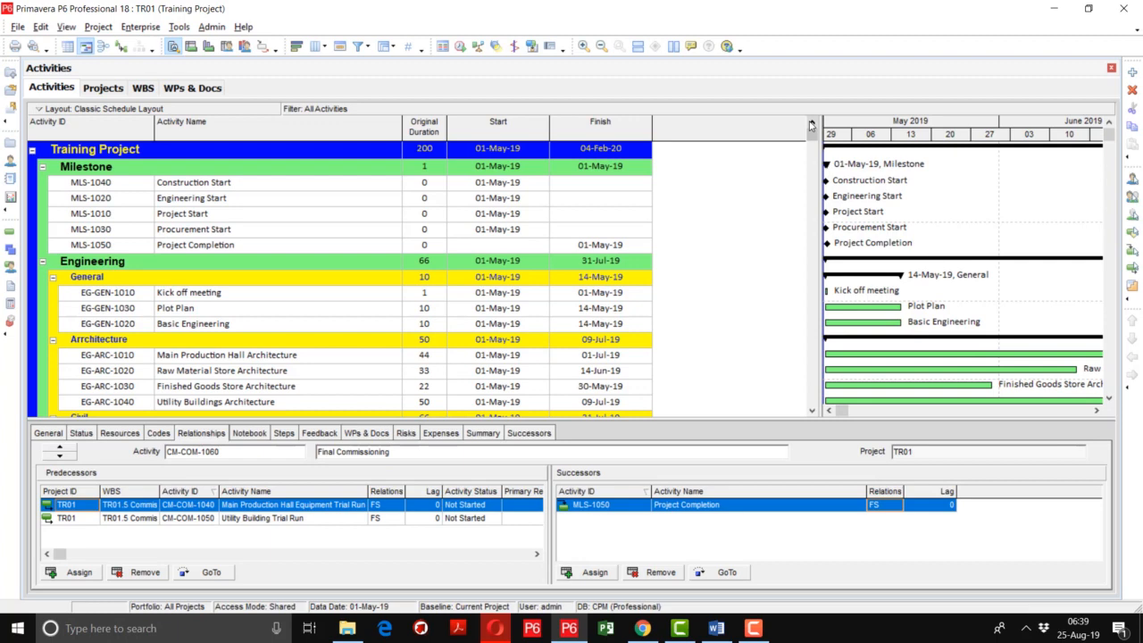
{"action": "right_click", "coordinate": [708, 135]}
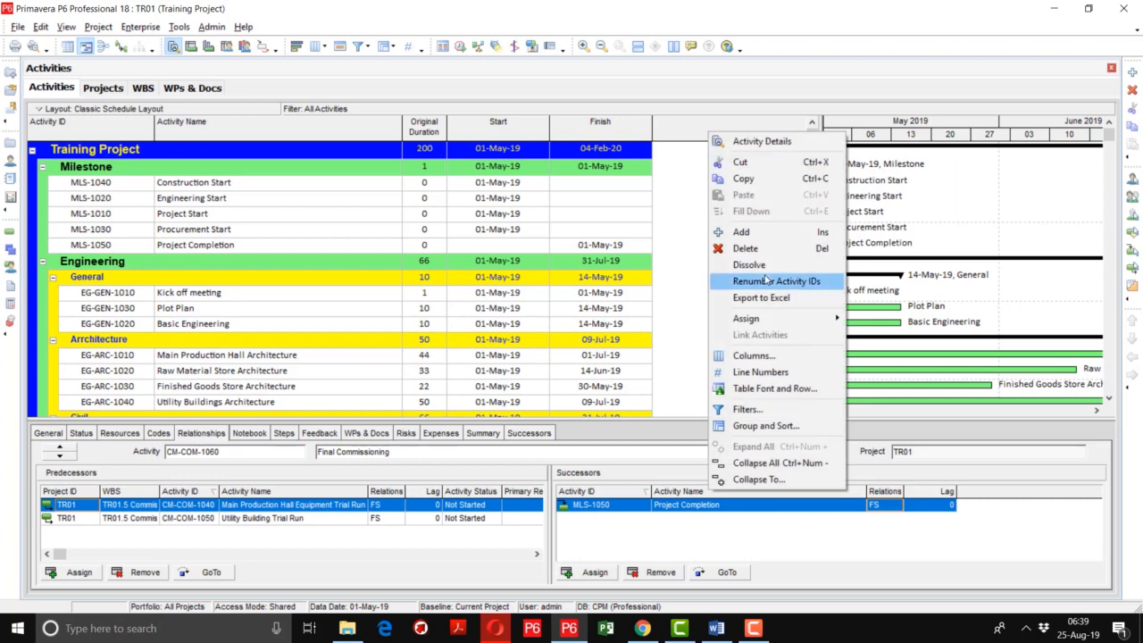
{"action": "left_click", "coordinate": [766, 356]}
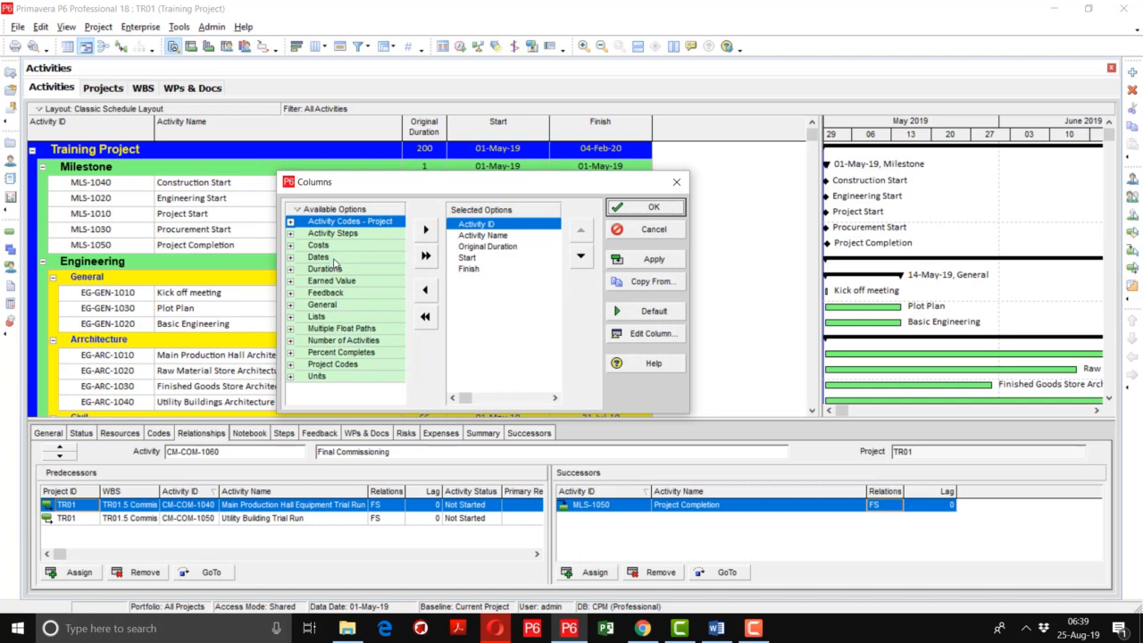
{"action": "left_click", "coordinate": [290, 320]}
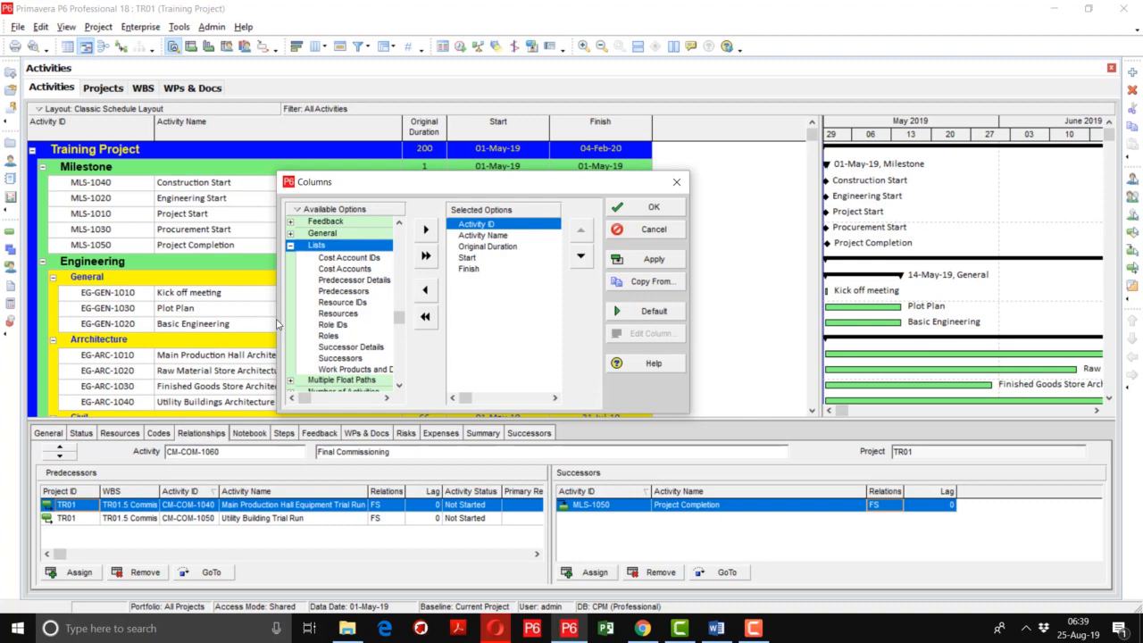
{"action": "left_click_drag", "start_coordinate": [277, 323], "coordinate": [201, 323]}
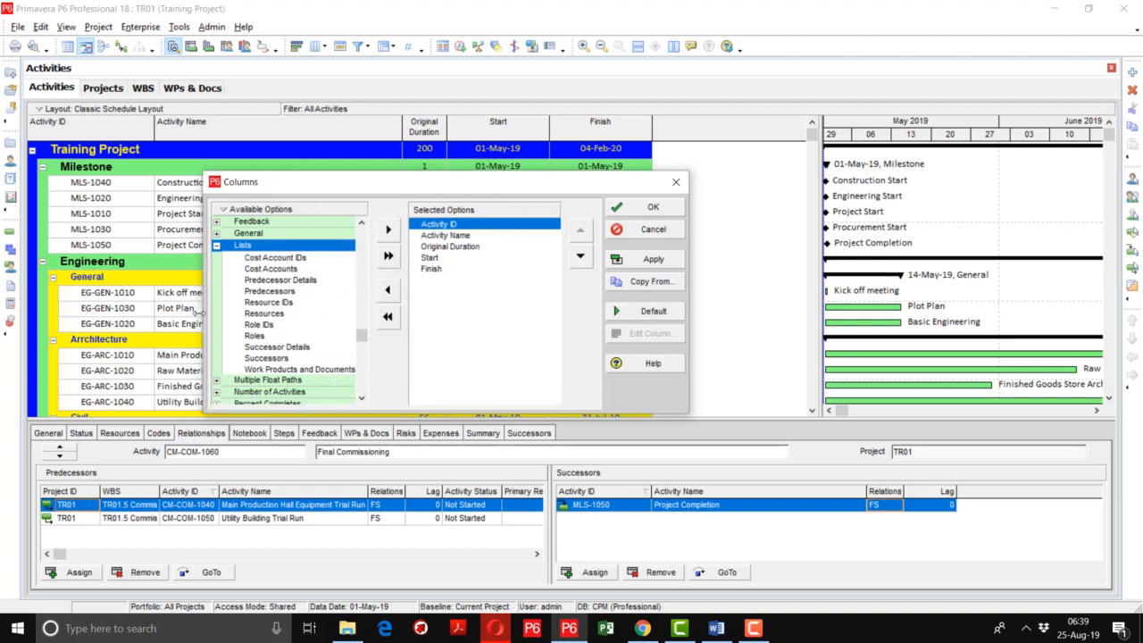
{"action": "left_click", "coordinate": [290, 348]}
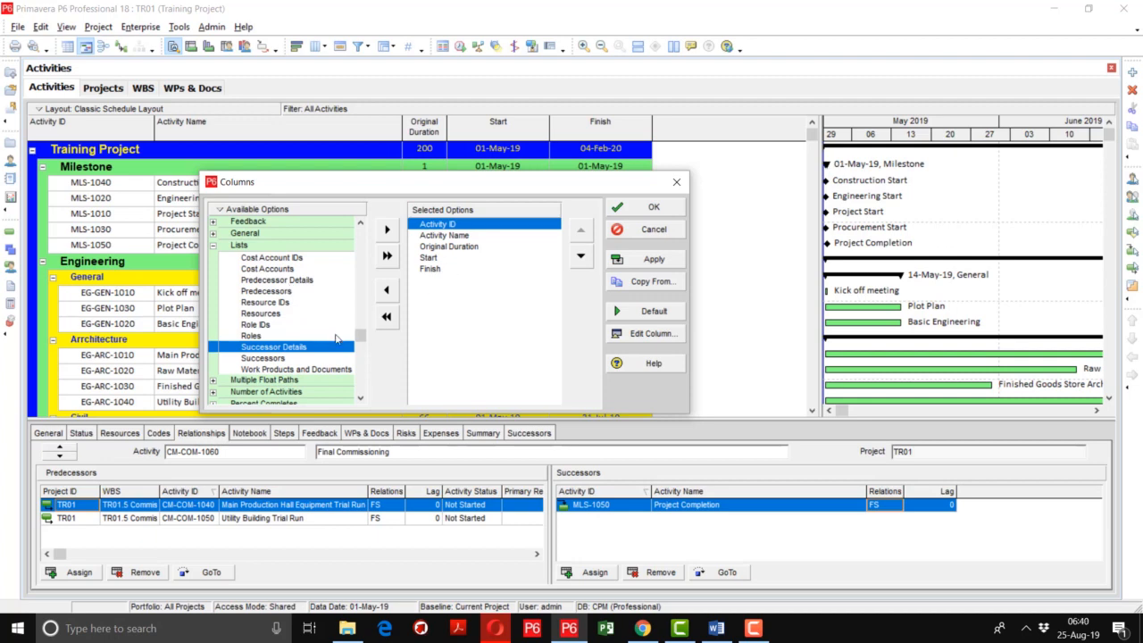
{"action": "left_click", "coordinate": [434, 272]}
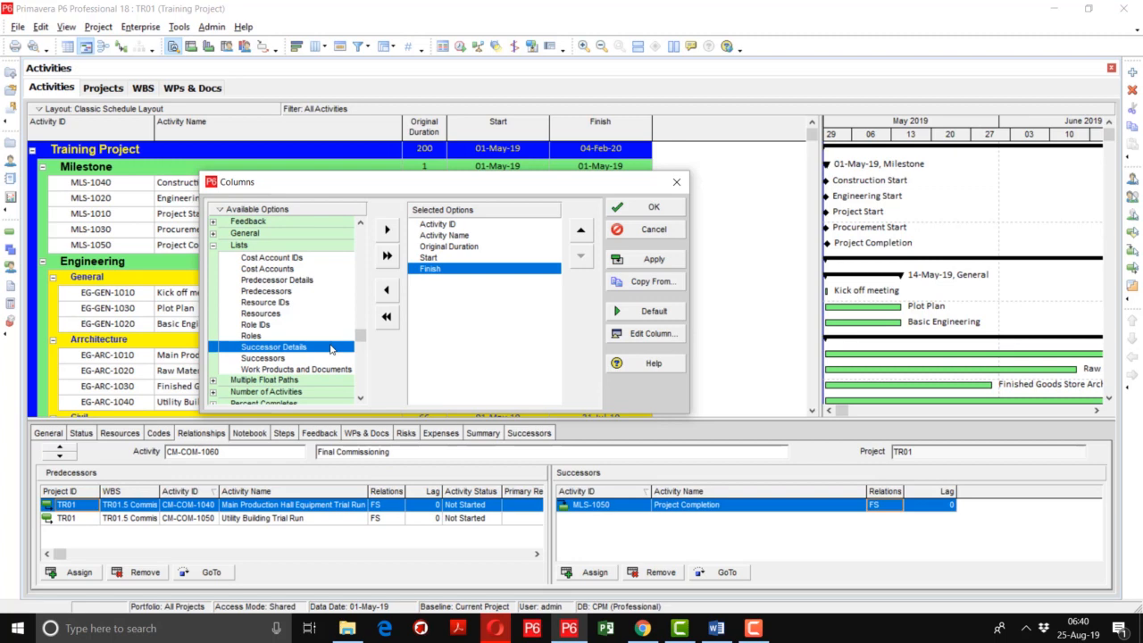
{"action": "left_click", "coordinate": [385, 232]}
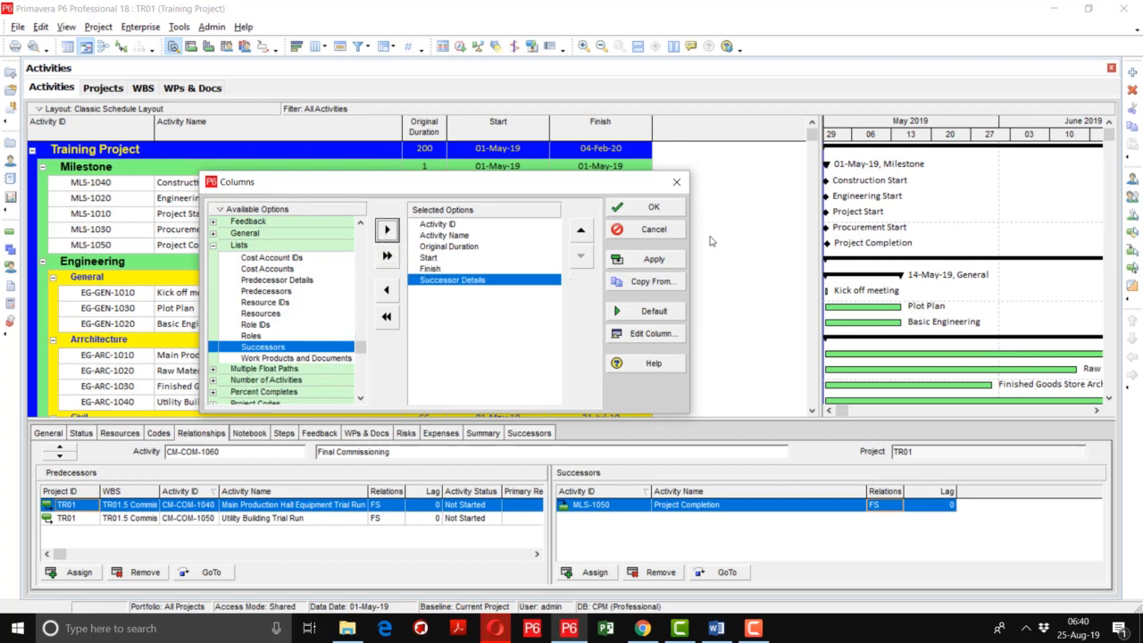
{"action": "left_click", "coordinate": [666, 266]}
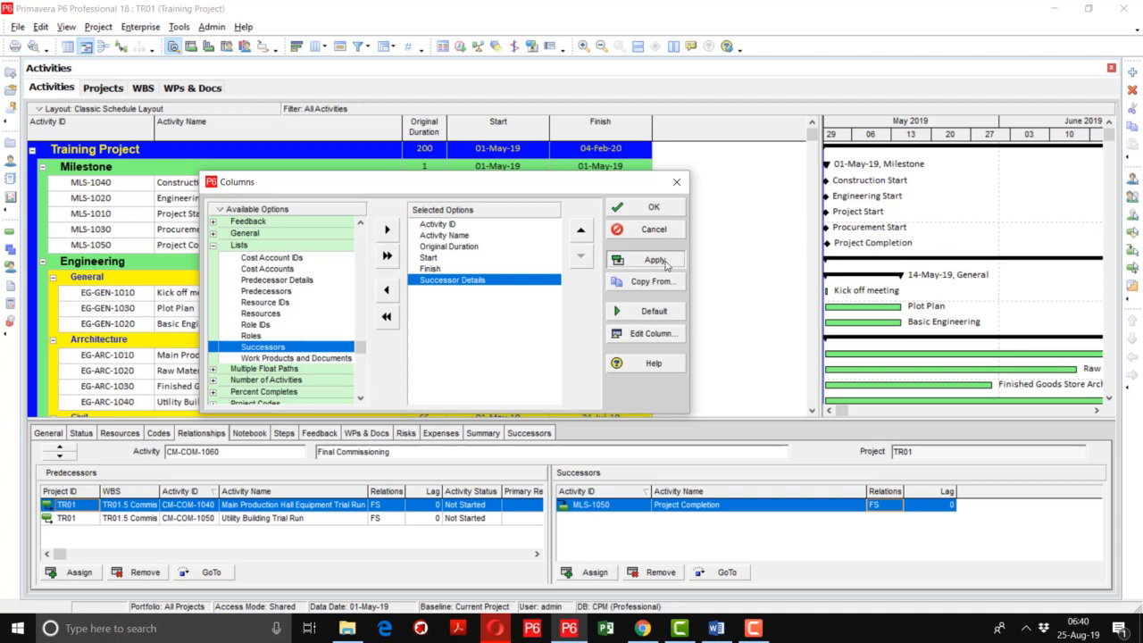
{"action": "left_click", "coordinate": [653, 206]}
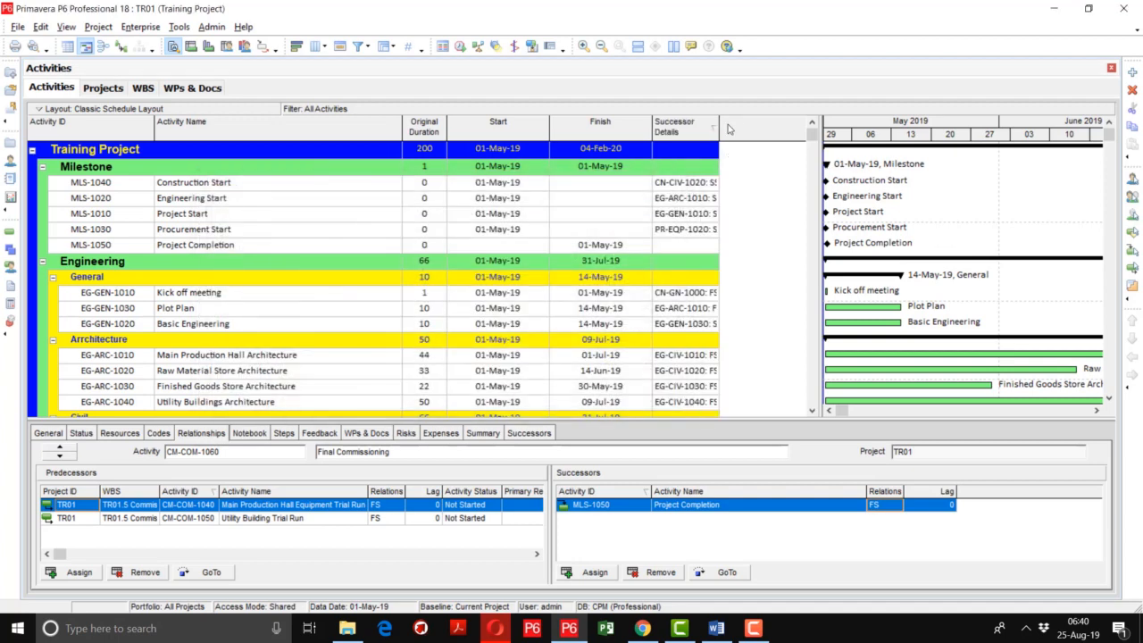
Widen the Successor Details column and enlarge the activity table area next to the Gantt chart
{"action": "left_click_drag", "start_coordinate": [719, 127], "coordinate": [787, 132]}
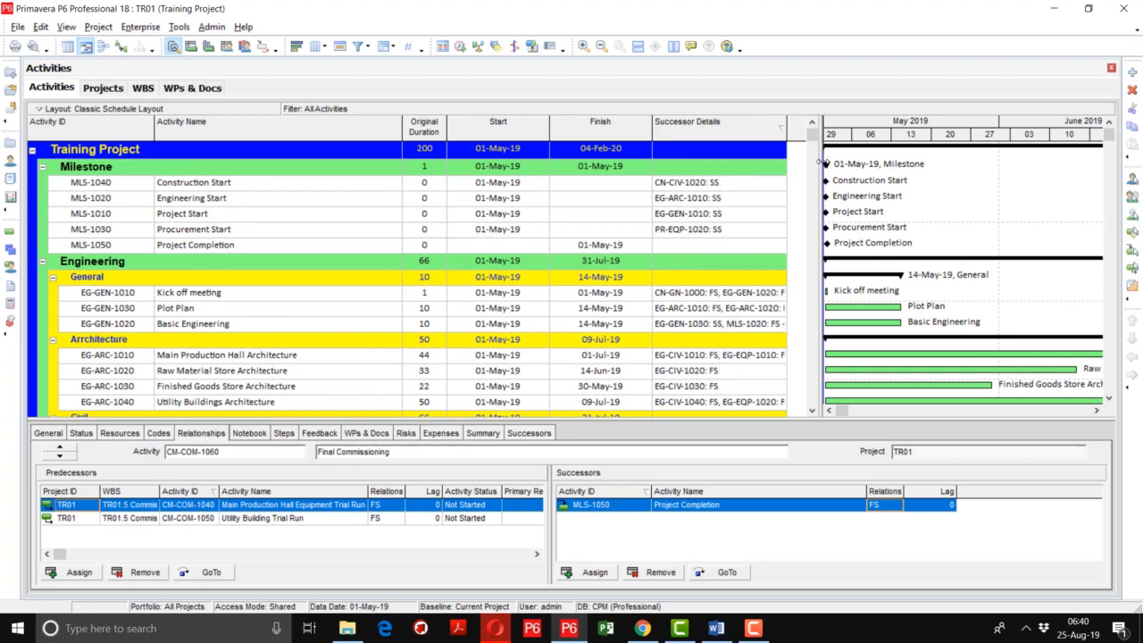
{"action": "left_click_drag", "start_coordinate": [819, 166], "coordinate": [893, 189]}
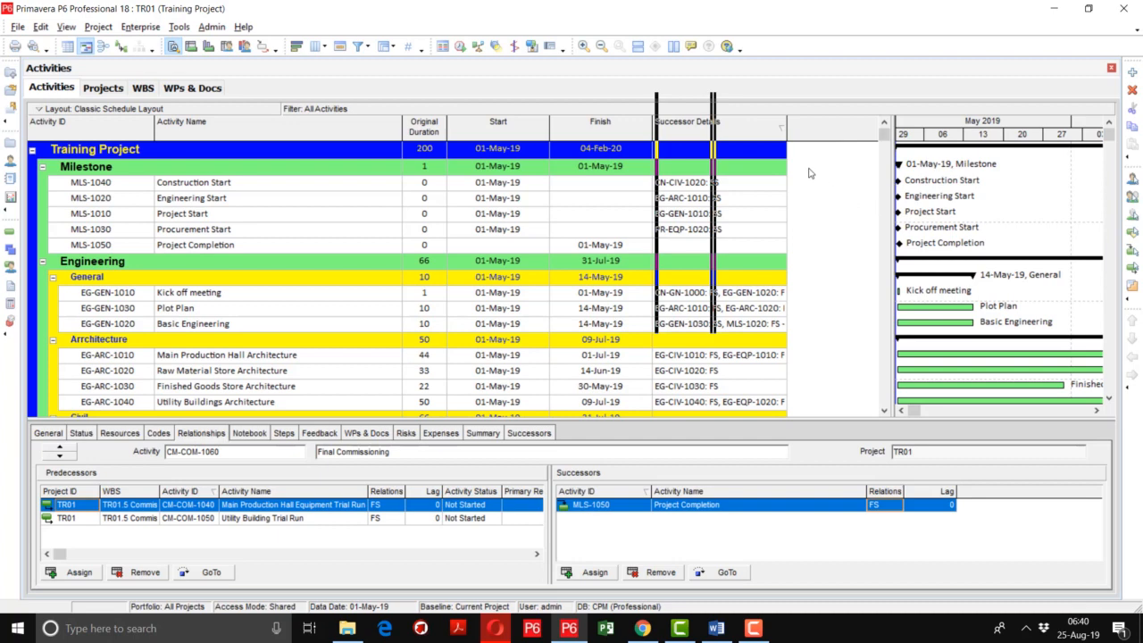
{"action": "left_click", "coordinate": [745, 184]}
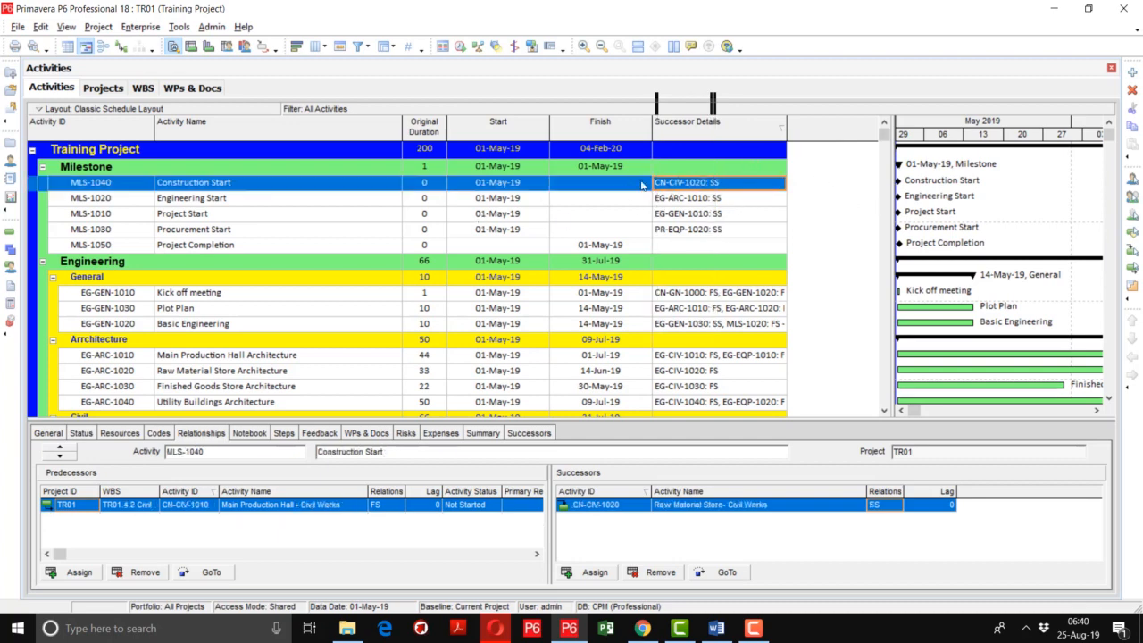
Sort the activities by Activity ID, widen Successor Details further, and select Basic Engineering's successor entry
{"action": "left_click", "coordinate": [96, 134]}
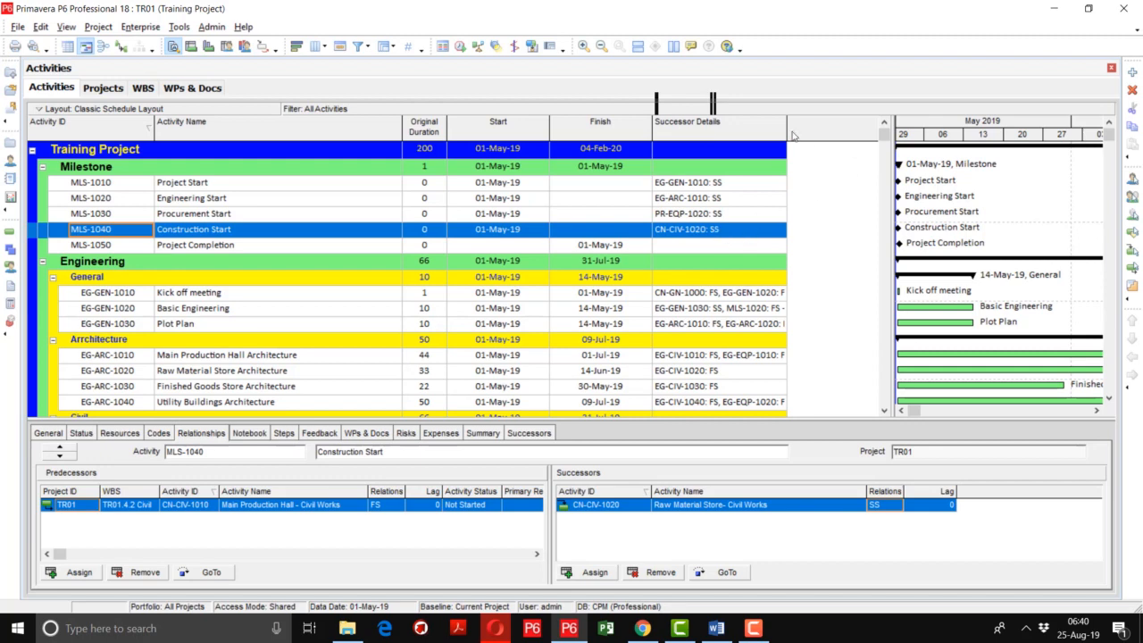
{"action": "left_click_drag", "start_coordinate": [789, 132], "coordinate": [863, 143]}
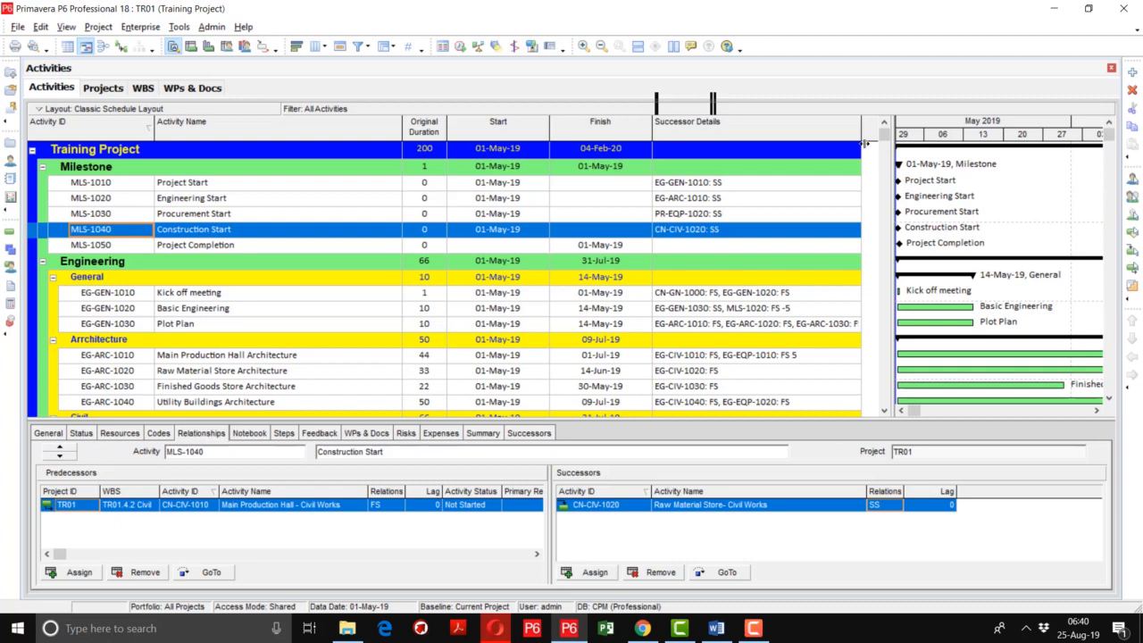
{"action": "left_click", "coordinate": [766, 308]}
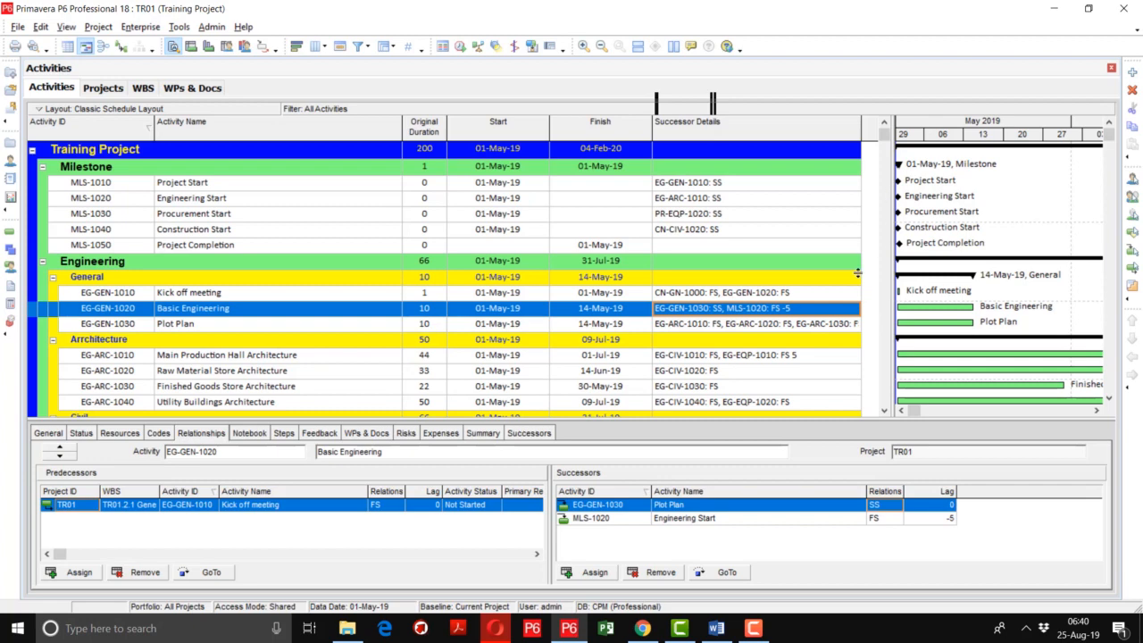
Review the Successor Details of the Engineering activities, from Plot Plan and Kick off meeting down through the Instrumentation group
{"action": "left_click", "coordinate": [830, 327]}
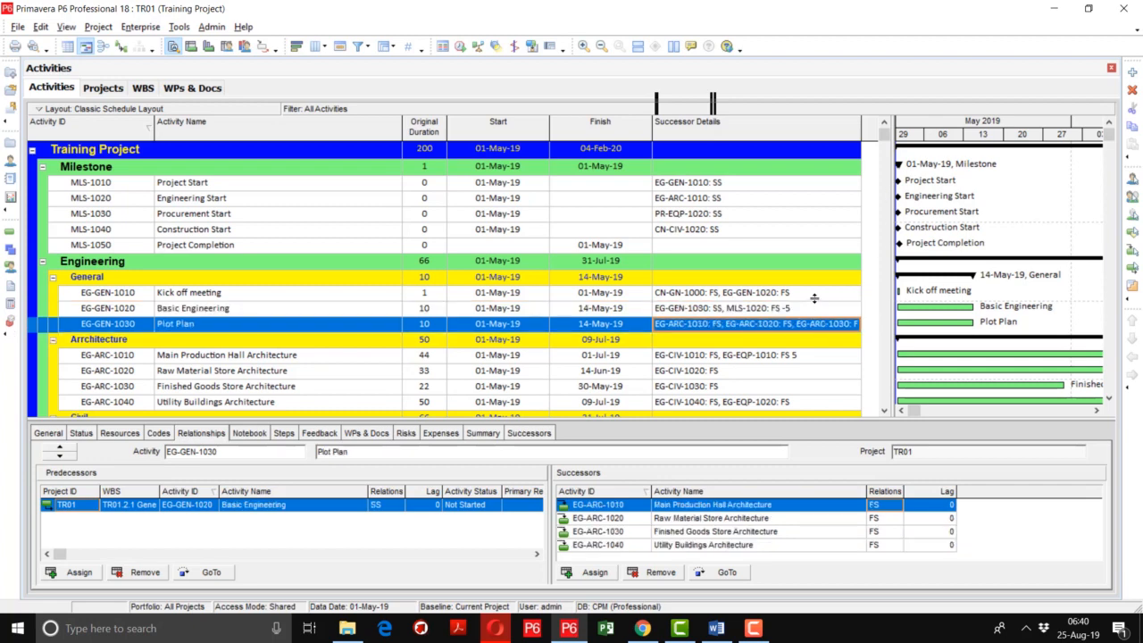
{"action": "left_click", "coordinate": [814, 296]}
{"action": "key", "text": "Down"}
{"action": "key", "text": "Down"}
{"action": "key", "text": "Down"}
{"action": "key", "text": "Down"}
{"action": "key", "text": "Down"}
{"action": "key", "text": "Down"}
{"action": "key", "text": "Down"}
{"action": "key", "text": "Down"}
{"action": "key", "text": "Down"}
{"action": "key", "text": "Down"}
{"action": "key", "text": "Down"}
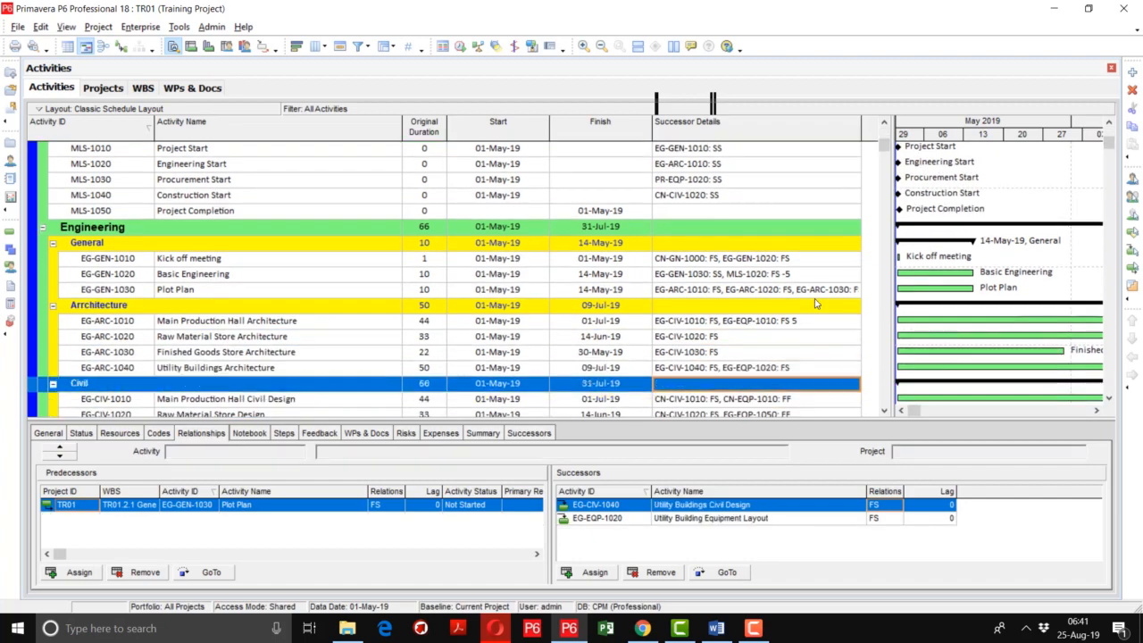
{"action": "key", "text": "Down"}
{"action": "key", "text": "Down"}
{"action": "key", "text": "Down"}
{"action": "key", "text": "Down"}
{"action": "key", "text": "Down"}
{"action": "key", "text": "Down"}
{"action": "key", "text": "Down"}
{"action": "key", "text": "Down"}
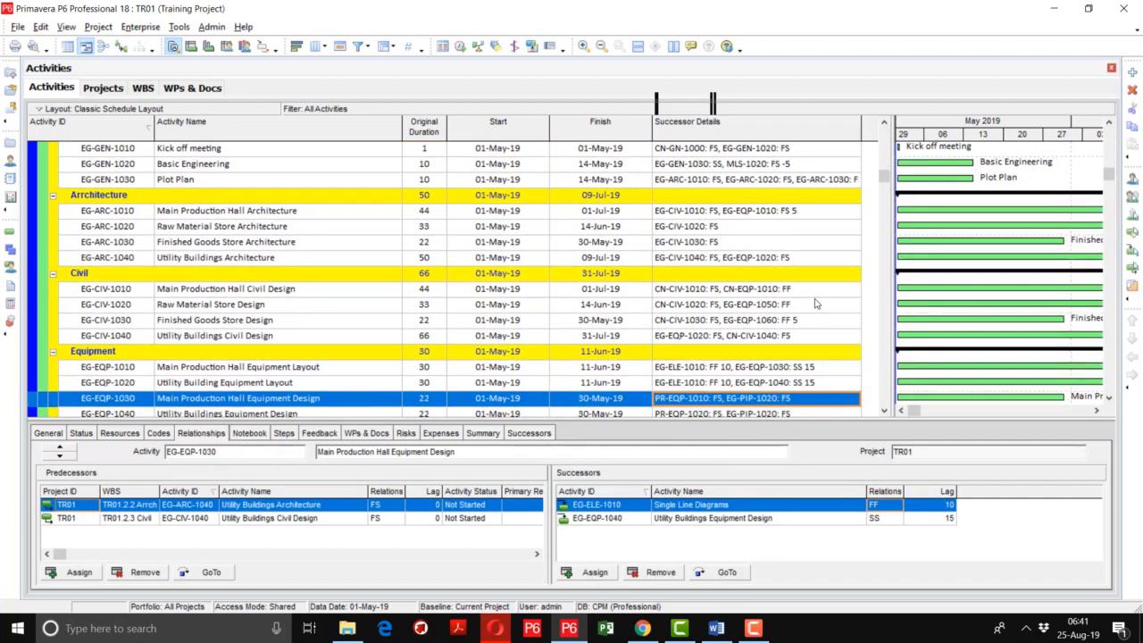
{"action": "key", "text": "Down"}
{"action": "key", "text": "Down"}
{"action": "key", "text": "Down"}
{"action": "key", "text": "Down"}
{"action": "key", "text": "Down"}
{"action": "key", "text": "Down"}
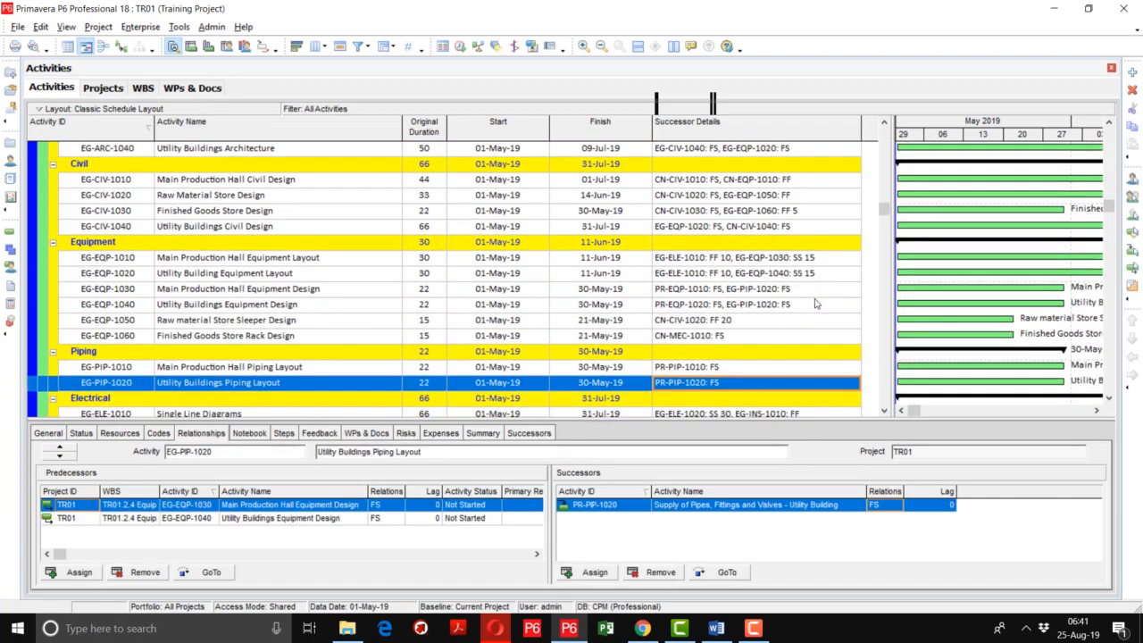
Review the Successor Details of the Procurement, Construction and Commissioning activities through Final Commissioning, and return to the start of the activity table
{"action": "key", "text": "Down"}
{"action": "key", "text": "Down"}
{"action": "key", "text": "Down"}
{"action": "key", "text": "Down"}
{"action": "key", "text": "Down"}
{"action": "key", "text": "Down"}
{"action": "key", "text": "Down"}
{"action": "key", "text": "Down"}
{"action": "key", "text": "Down"}
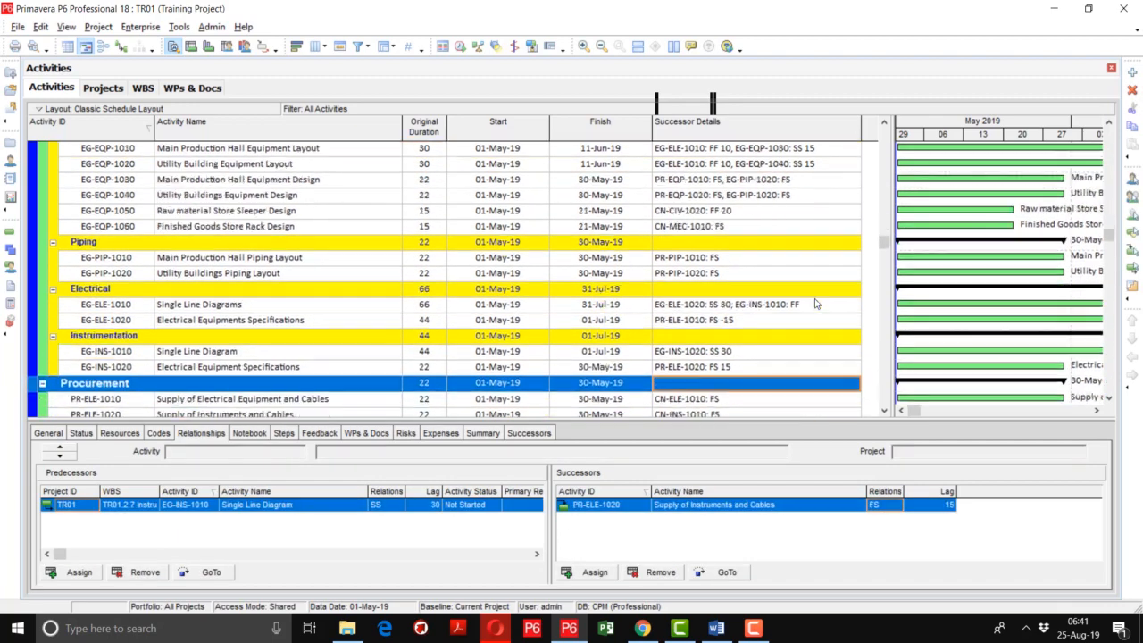
{"action": "key", "text": "Down"}
{"action": "key", "text": "Down"}
{"action": "key", "text": "Down"}
{"action": "key", "text": "Down"}
{"action": "key", "text": "Down"}
{"action": "key", "text": "Down"}
{"action": "key", "text": "Down"}
{"action": "key", "text": "Down"}
{"action": "key", "text": "Down"}
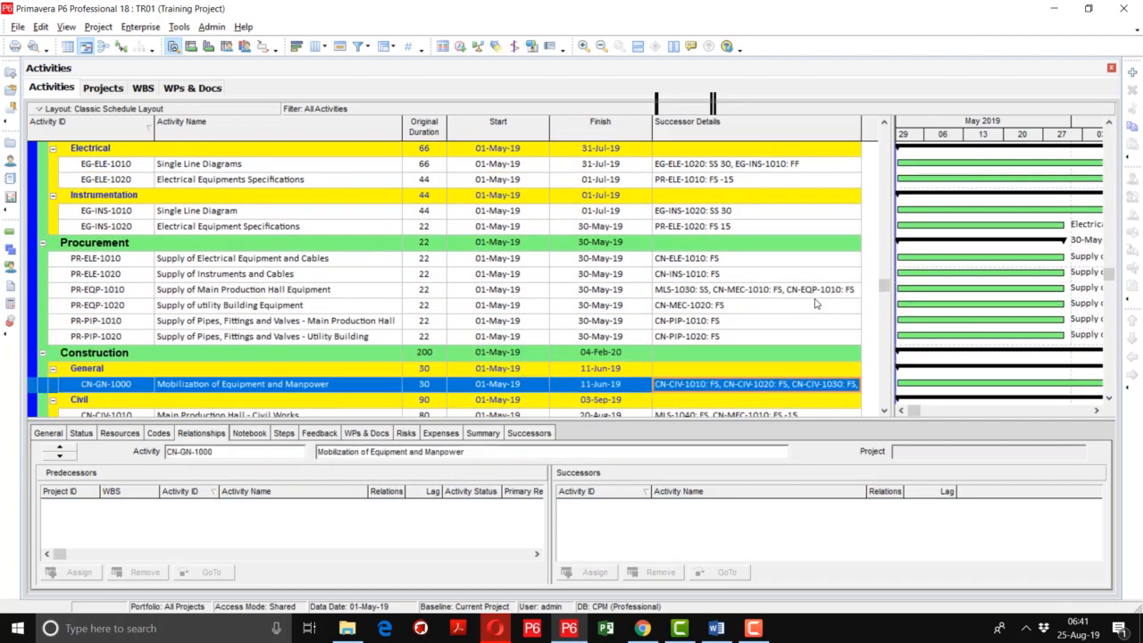
{"action": "key", "text": "Down"}
{"action": "key", "text": "Down"}
{"action": "key", "text": "Down"}
{"action": "key", "text": "Down"}
{"action": "key", "text": "Down"}
{"action": "key", "text": "Down"}
{"action": "key", "text": "Down"}
{"action": "key", "text": "Down"}
{"action": "key", "text": "Down"}
{"action": "key", "text": "Down"}
{"action": "key", "text": "Down"}
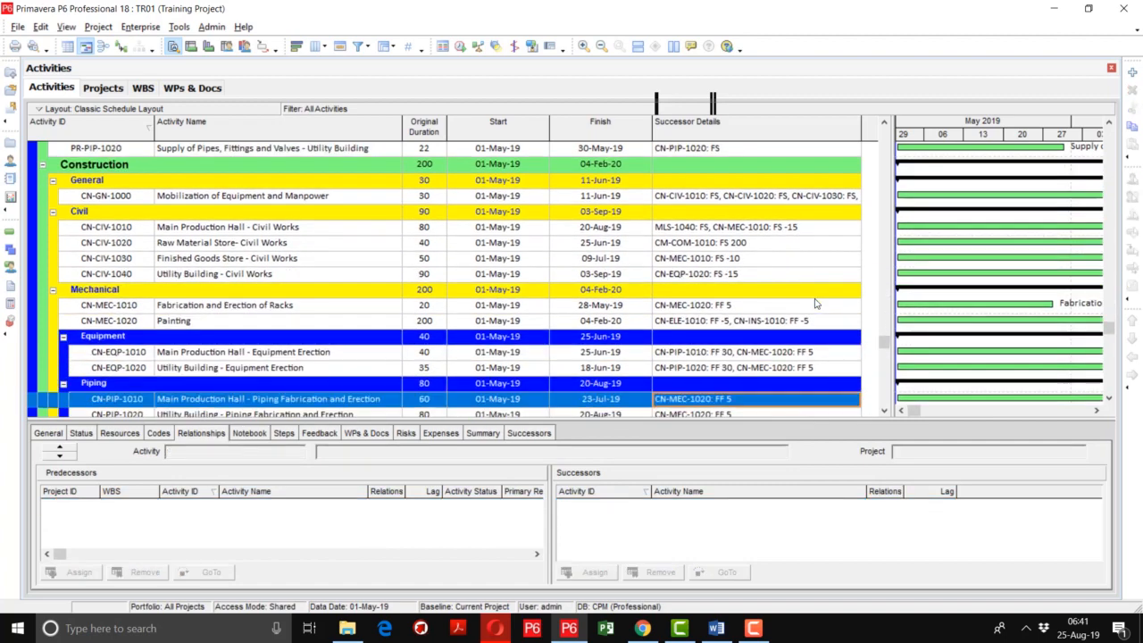
{"action": "key", "text": "Down"}
{"action": "key", "text": "Down"}
{"action": "key", "text": "Down"}
{"action": "key", "text": "Down"}
{"action": "key", "text": "Down"}
{"action": "key", "text": "Down"}
{"action": "key", "text": "Down"}
{"action": "key", "text": "Down"}
{"action": "key", "text": "Down"}
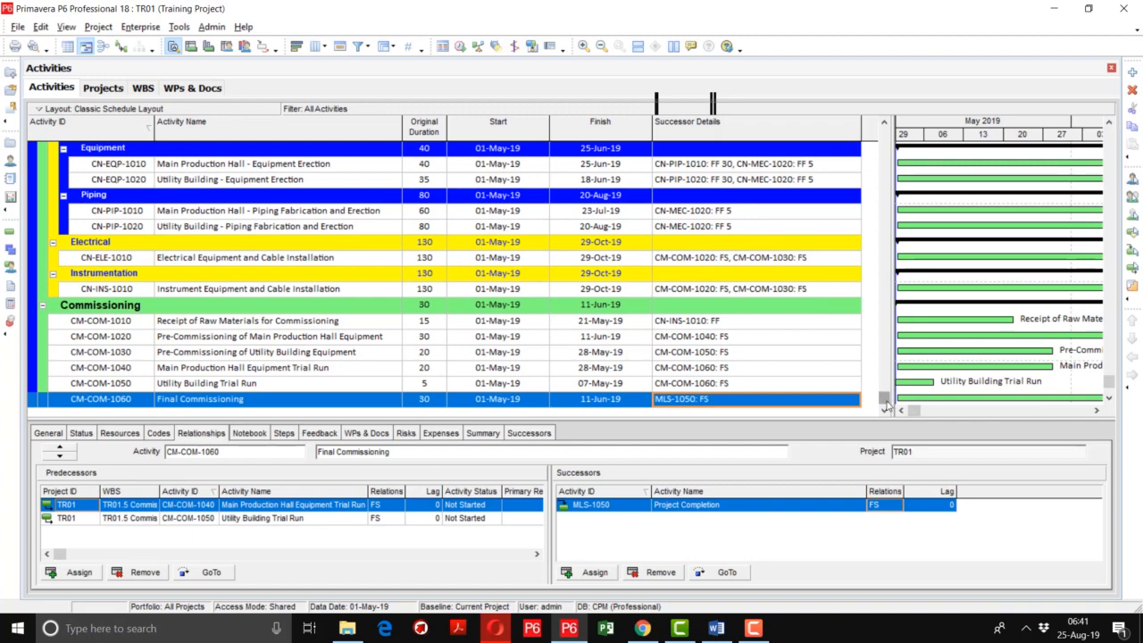
{"action": "left_click_drag", "start_coordinate": [887, 398], "coordinate": [879, 133]}
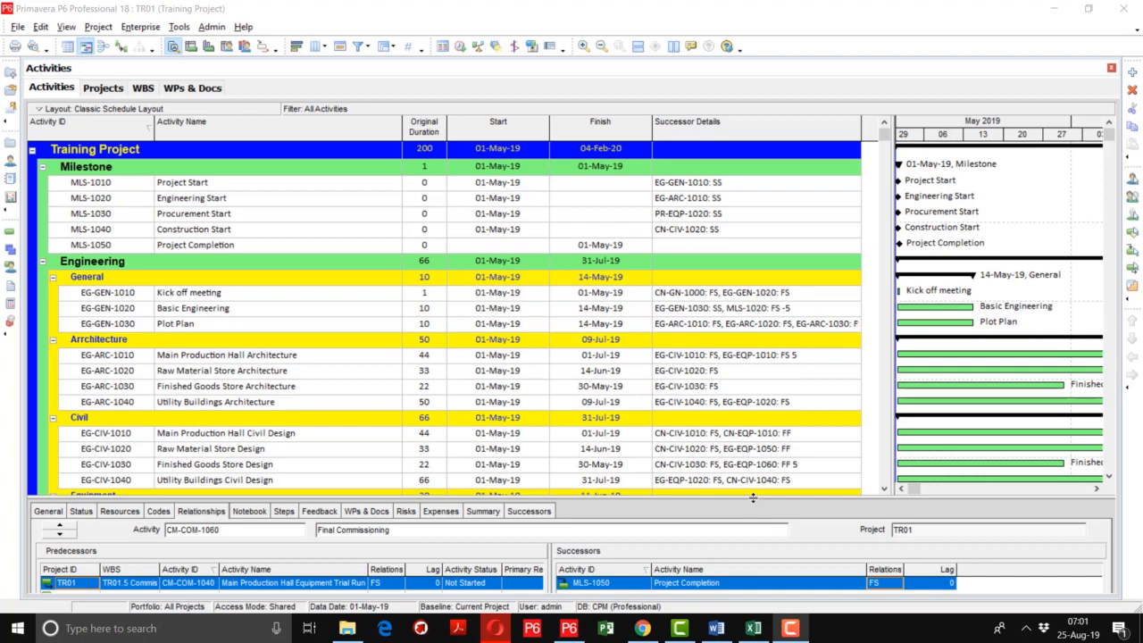
Switch to the CPM-Test Exercise Backup File workbook in Excel and examine Engineering Start's first successor with its relationship type and lag on Sheet3
{"action": "left_click", "coordinate": [752, 628]}
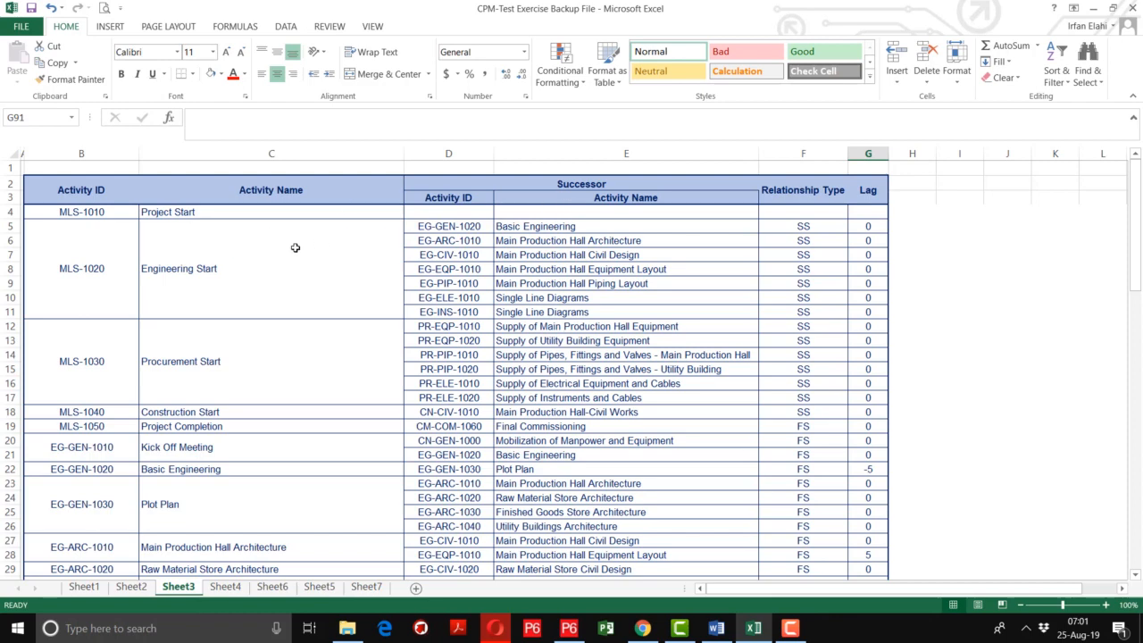
{"action": "left_click", "coordinate": [263, 260]}
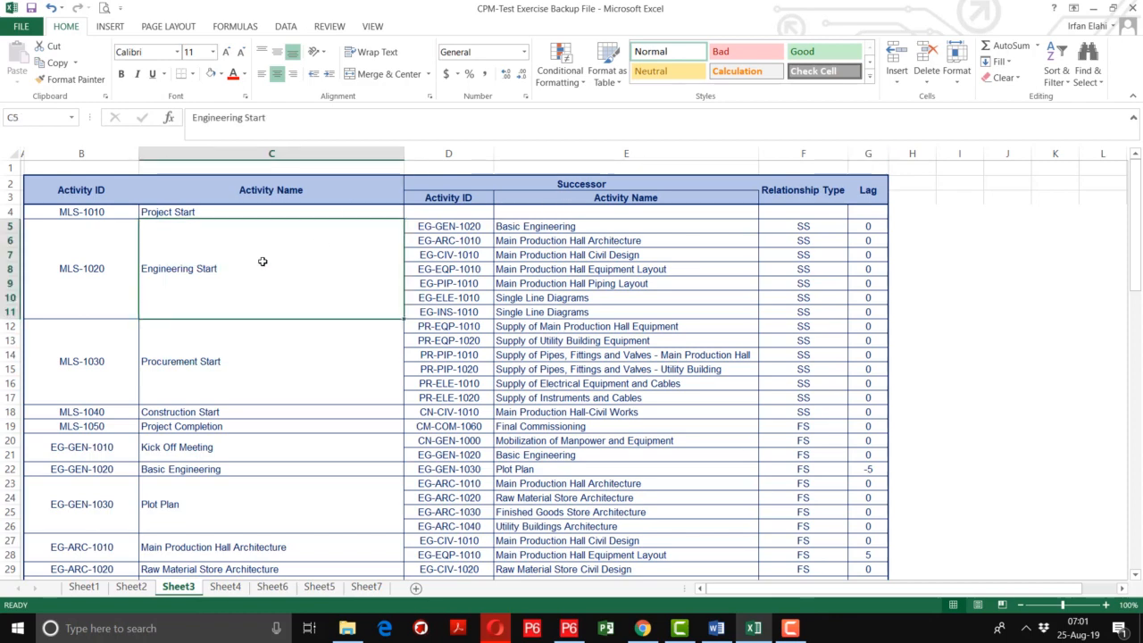
{"action": "key", "text": "Right"}
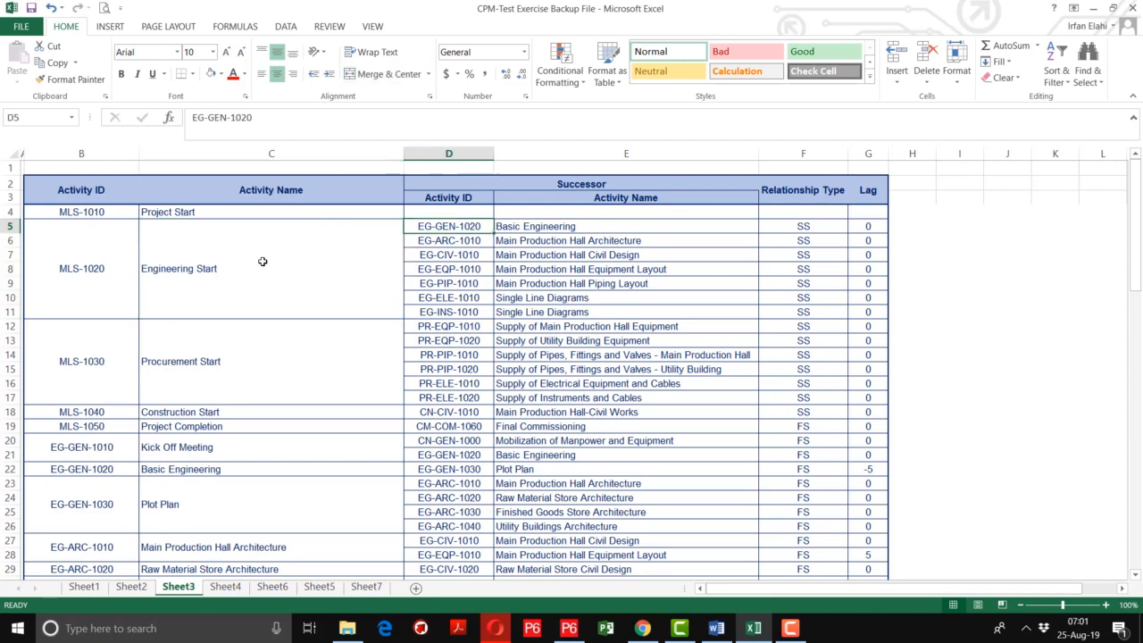
{"action": "key", "text": "Right"}
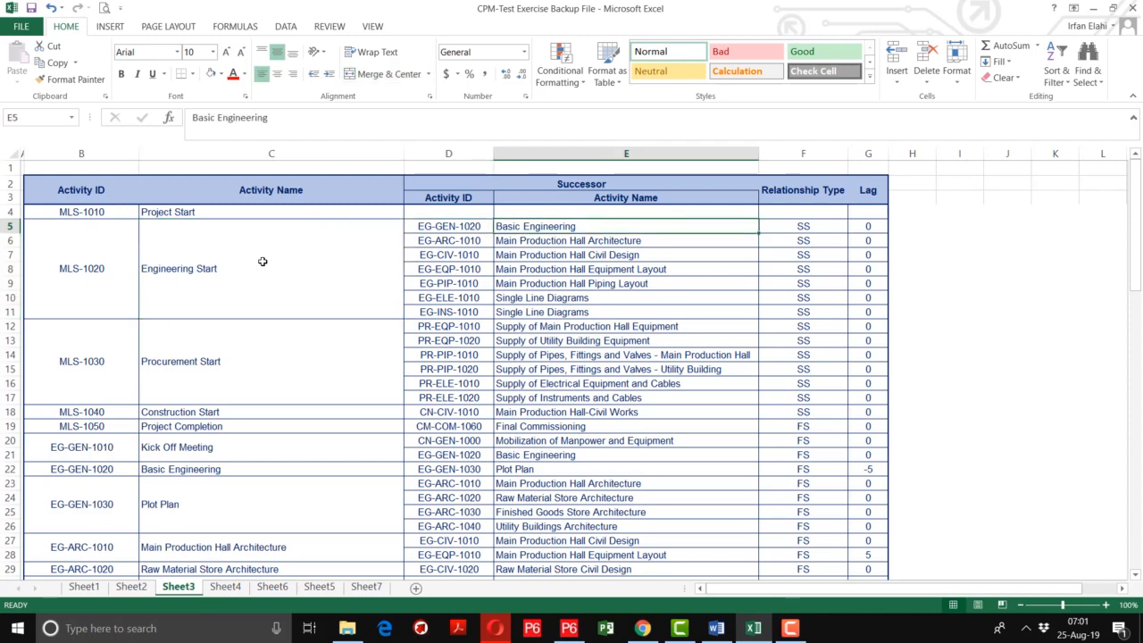
{"action": "key", "text": "Right"}
{"action": "key", "text": "Right"}
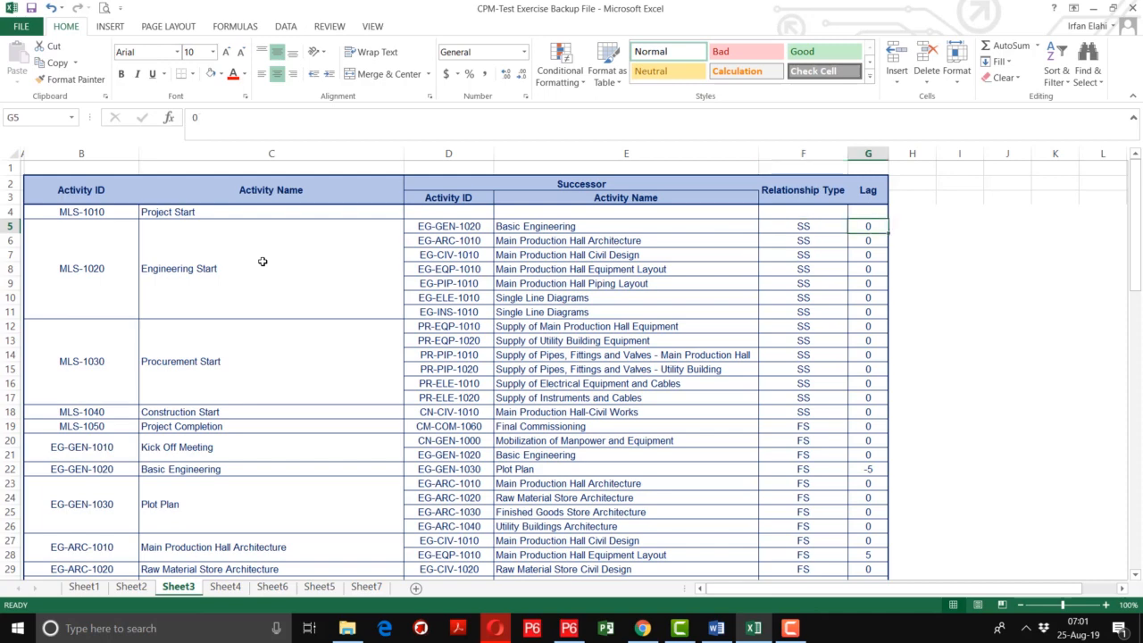
{"action": "key", "text": "Left"}
{"action": "key", "text": "Left"}
{"action": "key", "text": "Left"}
{"action": "key", "text": "Left"}
{"action": "key", "text": "Left"}
{"action": "key", "text": "Left"}
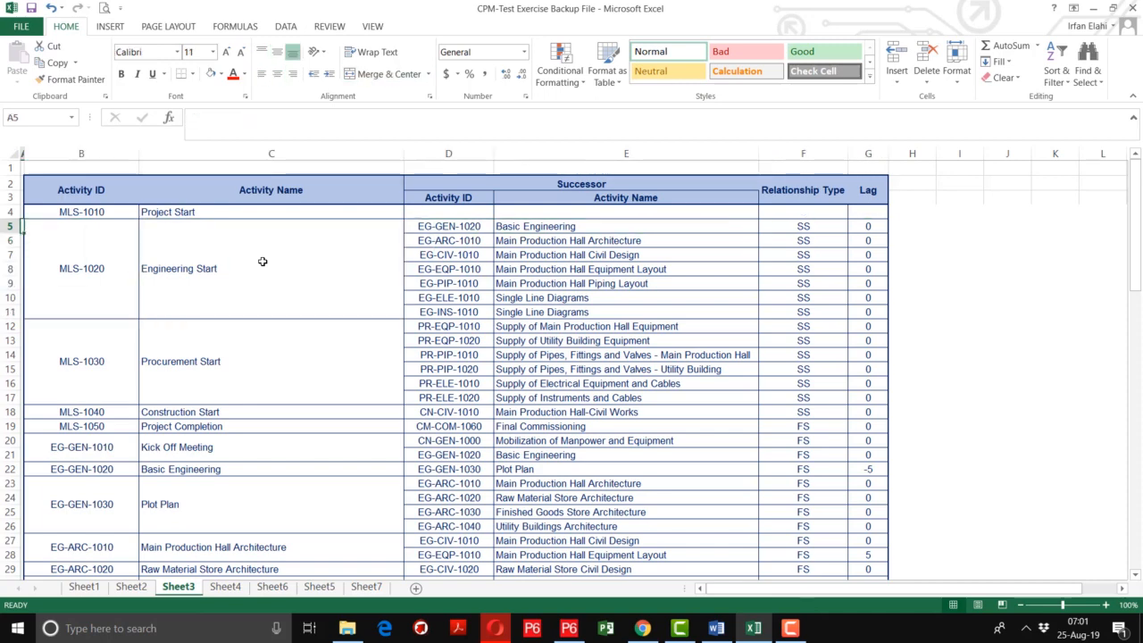
{"action": "key", "text": "Right"}
{"action": "key", "text": "Right"}
{"action": "key", "text": "Right"}
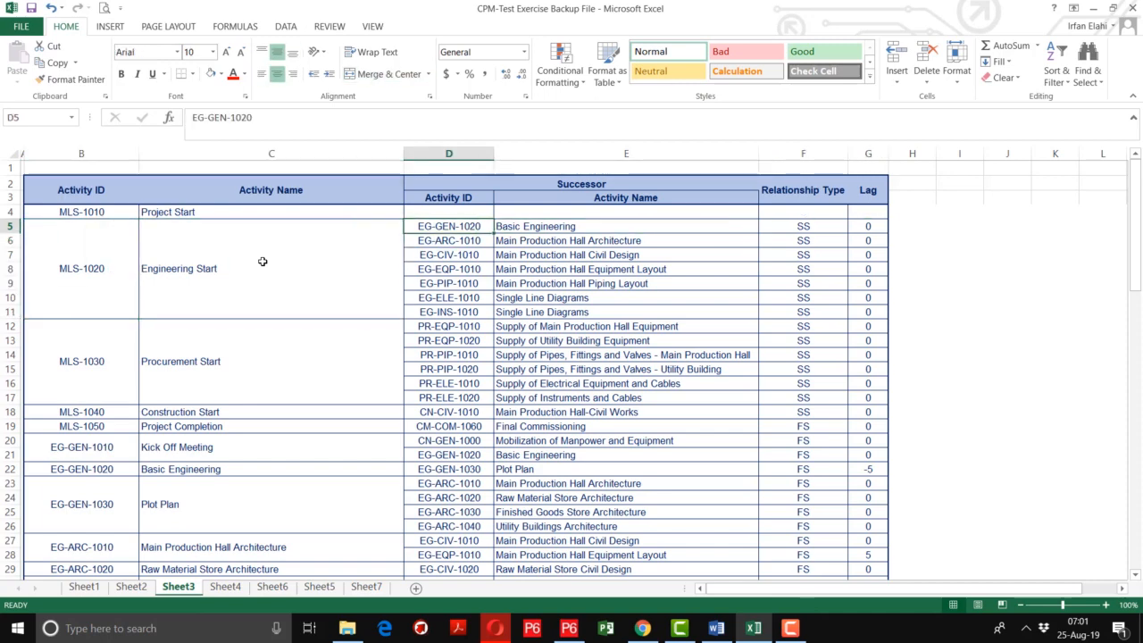
Review the listed successors, relationship types and lags for the milestones and the General and Architecture engineering activities
{"action": "key", "text": "Down"}
{"action": "key", "text": "Down"}
{"action": "key", "text": "Down"}
{"action": "key", "text": "Down"}
{"action": "key", "text": "Down"}
{"action": "key", "text": "Down"}
{"action": "key", "text": "Down"}
{"action": "key", "text": "Down"}
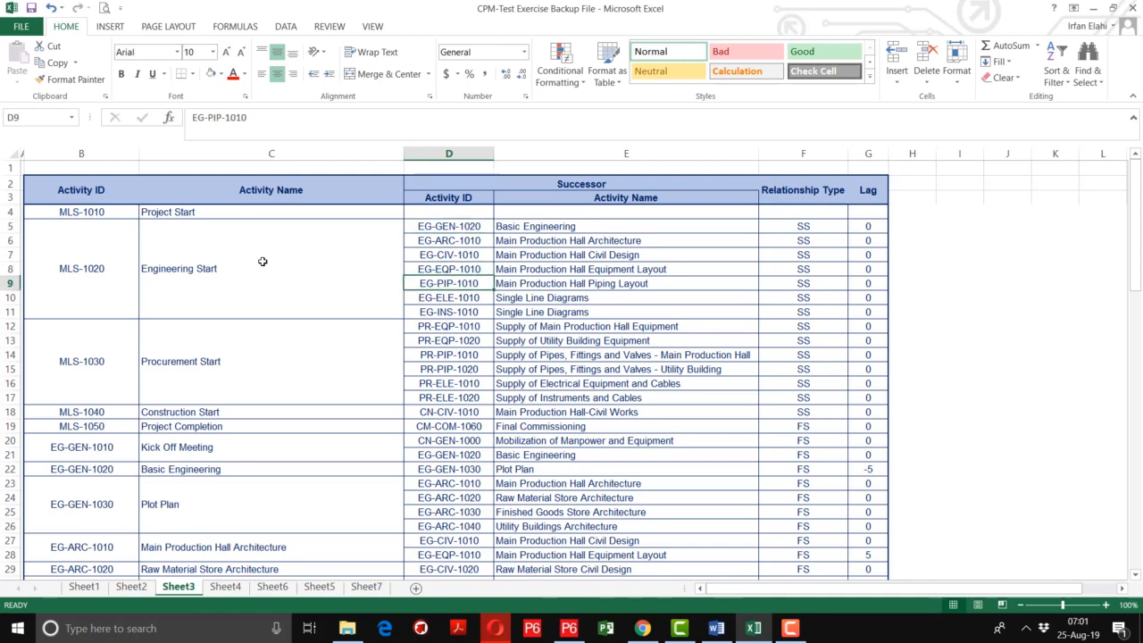
{"action": "key", "text": "Down"}
{"action": "key", "text": "Down"}
{"action": "key", "text": "Down"}
{"action": "key", "text": "Down"}
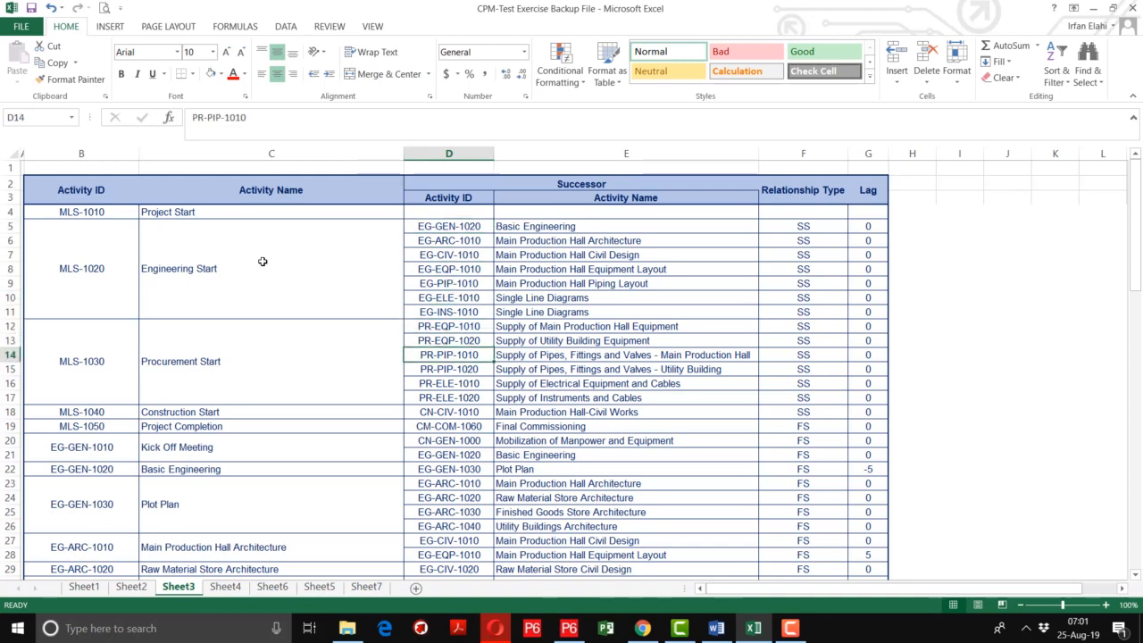
{"action": "key", "text": "Down"}
{"action": "key", "text": "Down"}
{"action": "key", "text": "Down"}
{"action": "key", "text": "Down"}
{"action": "key", "text": "Down"}
{"action": "key", "text": "Down"}
{"action": "key", "text": "Down"}
{"action": "key", "text": "Down"}
{"action": "key", "text": "Down"}
{"action": "key", "text": "Down"}
{"action": "key", "text": "Down"}
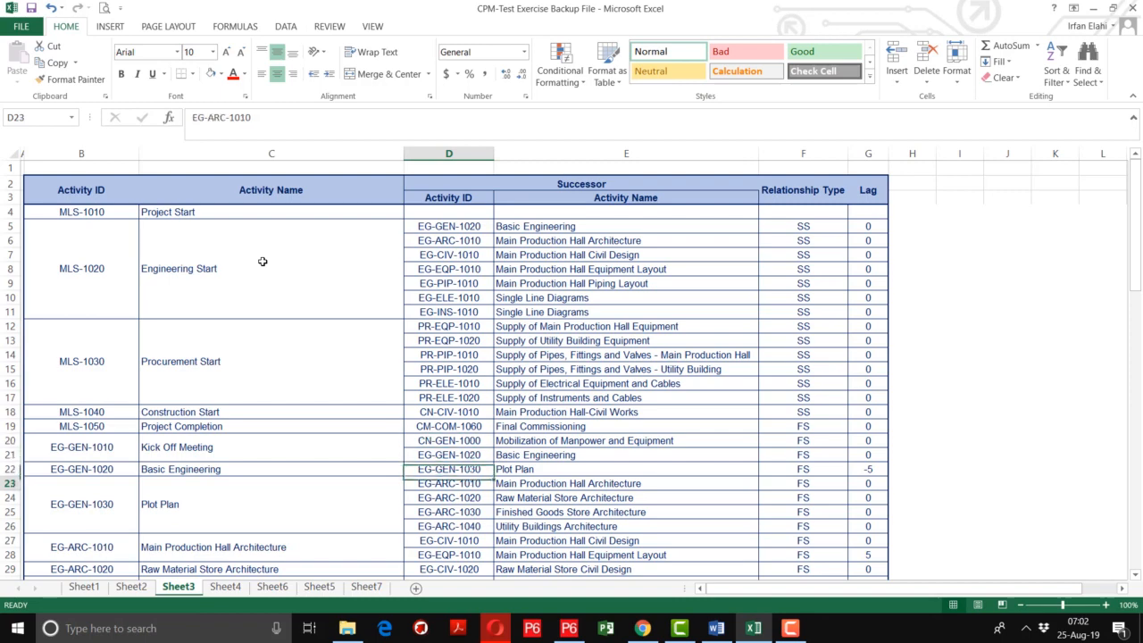
Review the listed successors for the remaining engineering activities, from Utility Buildings Architecture through the instrumentation Electrical Equipment Specifications
{"action": "key", "text": "Down"}
{"action": "key", "text": "Down"}
{"action": "key", "text": "Down"}
{"action": "key", "text": "Down"}
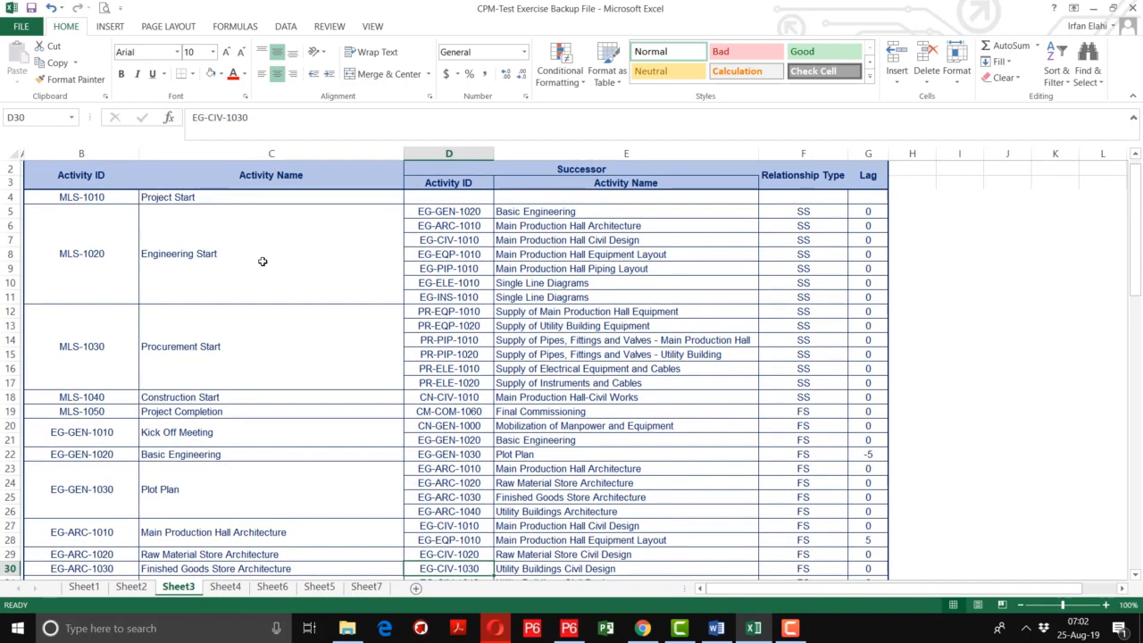
{"action": "key", "text": "Down"}
{"action": "key", "text": "Down"}
{"action": "key", "text": "Down"}
{"action": "key", "text": "Down"}
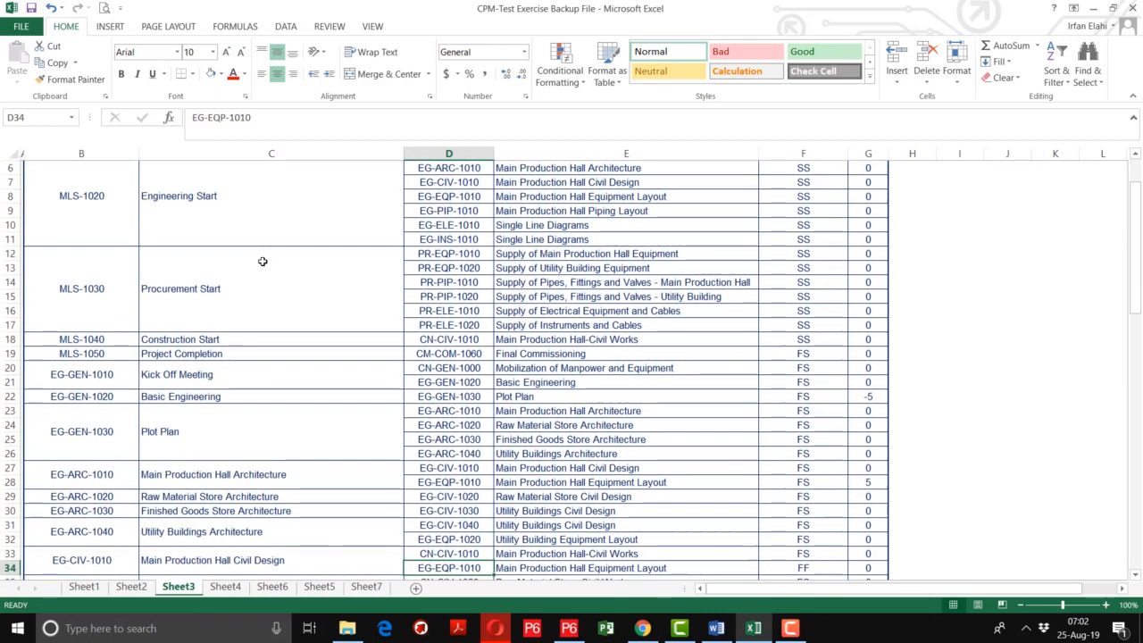
{"action": "key", "text": "Down"}
{"action": "key", "text": "Down"}
{"action": "key", "text": "Down"}
{"action": "key", "text": "Down"}
{"action": "key", "text": "Down"}
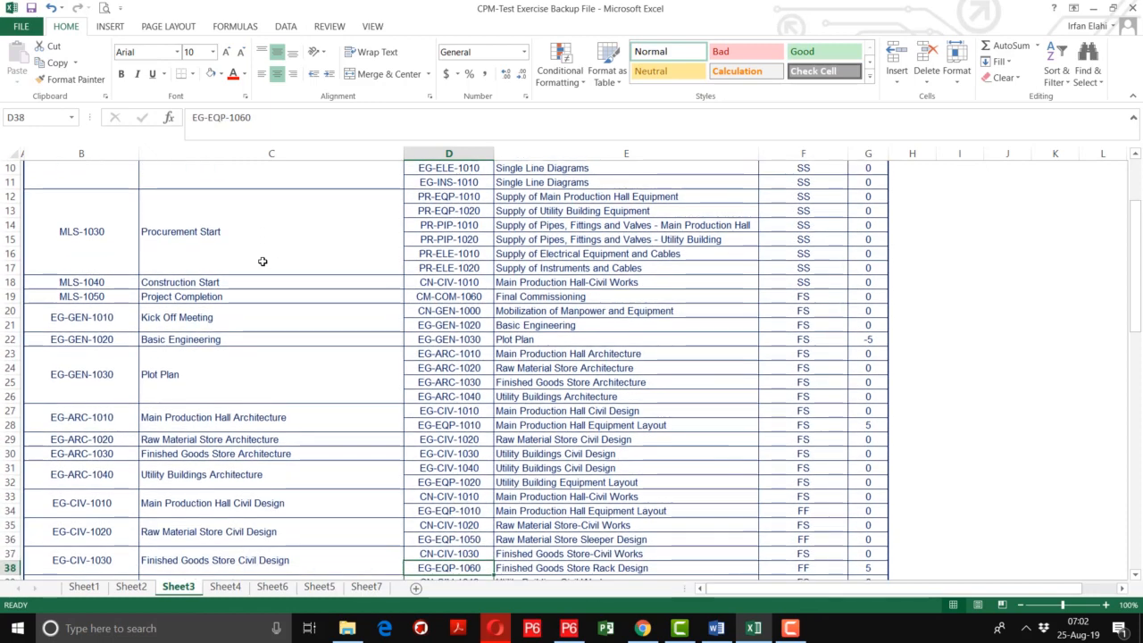
{"action": "key", "text": "Down"}
{"action": "key", "text": "Down"}
{"action": "key", "text": "Down"}
{"action": "key", "text": "Down"}
{"action": "key", "text": "Down"}
{"action": "key", "text": "Down"}
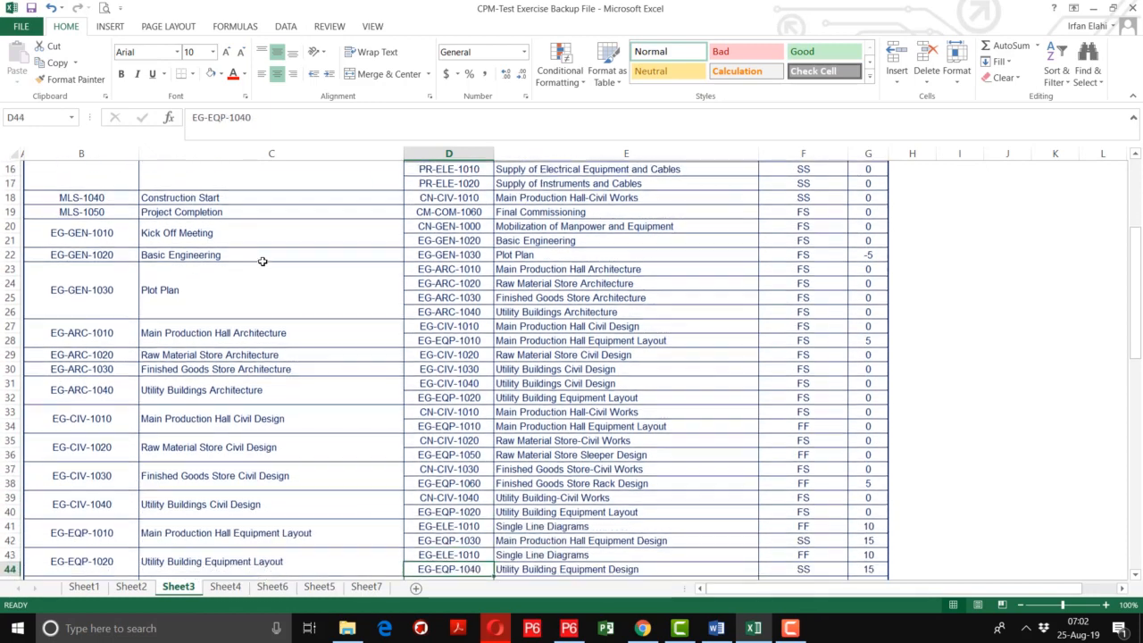
{"action": "key", "text": "Down"}
{"action": "key", "text": "Down"}
{"action": "key", "text": "Down"}
{"action": "key", "text": "Down"}
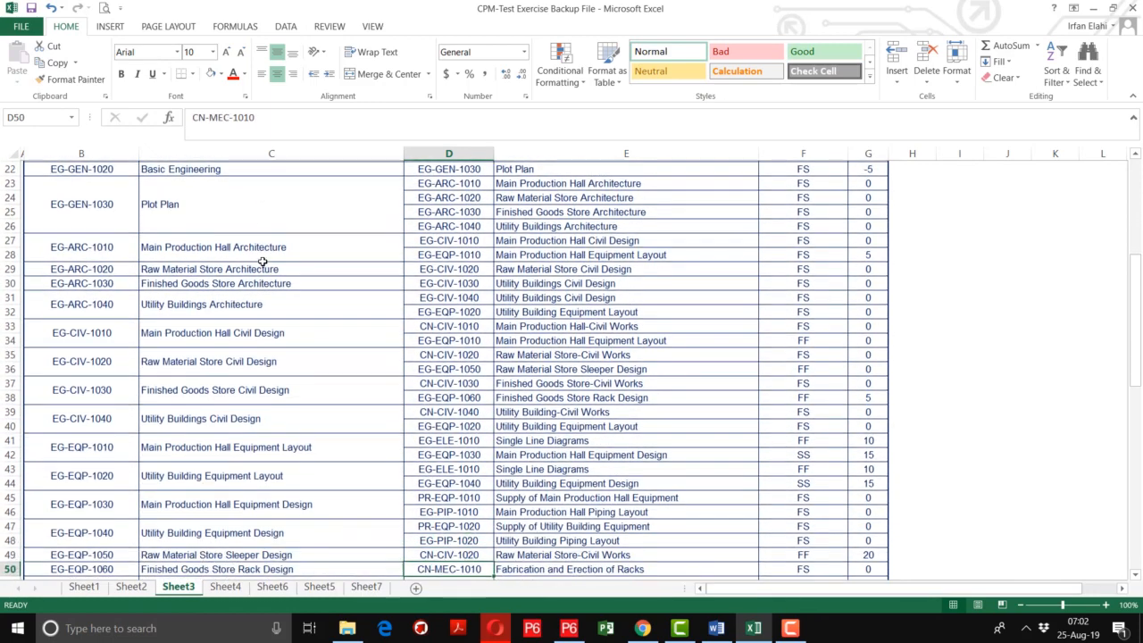
{"action": "key", "text": "Down"}
{"action": "key", "text": "Down"}
{"action": "key", "text": "Down"}
{"action": "key", "text": "Down"}
{"action": "key", "text": "Down"}
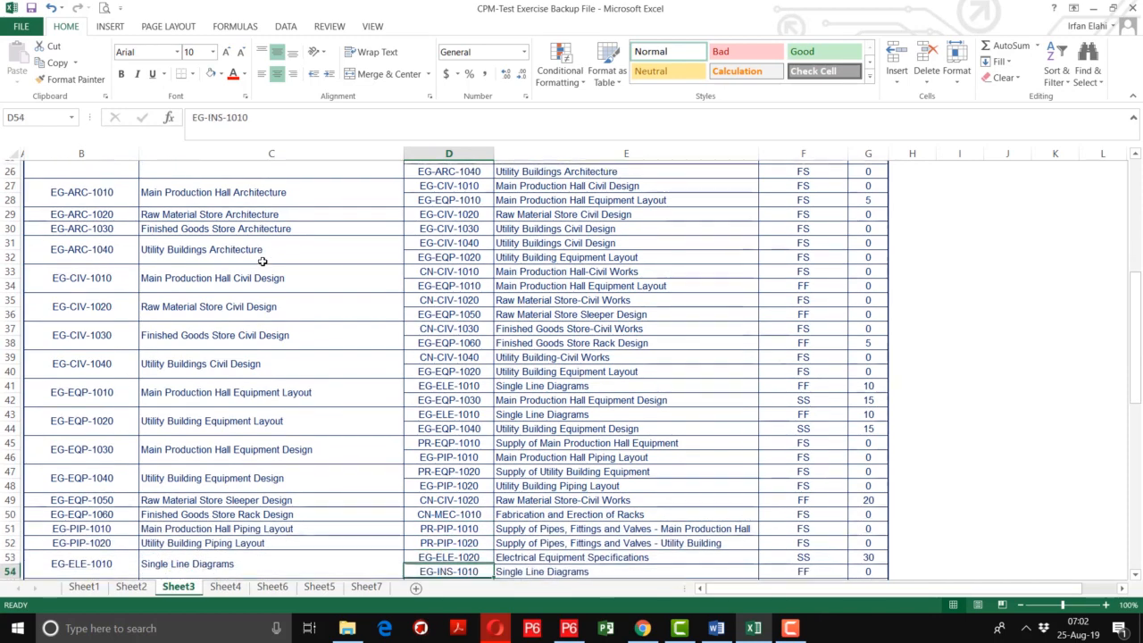
Review the listed successors for the procurement, construction and commissioning activities down to the end of the Sheet3 table
{"action": "key", "text": "Down"}
{"action": "key", "text": "Down"}
{"action": "key", "text": "Down"}
{"action": "key", "text": "Down"}
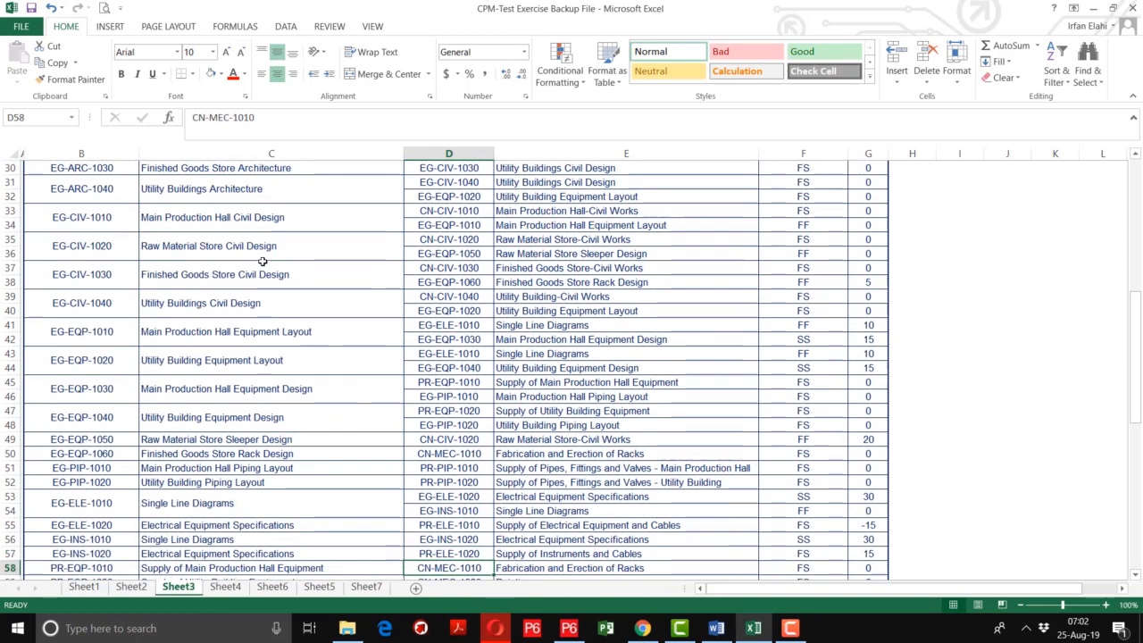
{"action": "key", "text": "Down"}
{"action": "key", "text": "Down"}
{"action": "key", "text": "Down"}
{"action": "key", "text": "Down"}
{"action": "key", "text": "Down"}
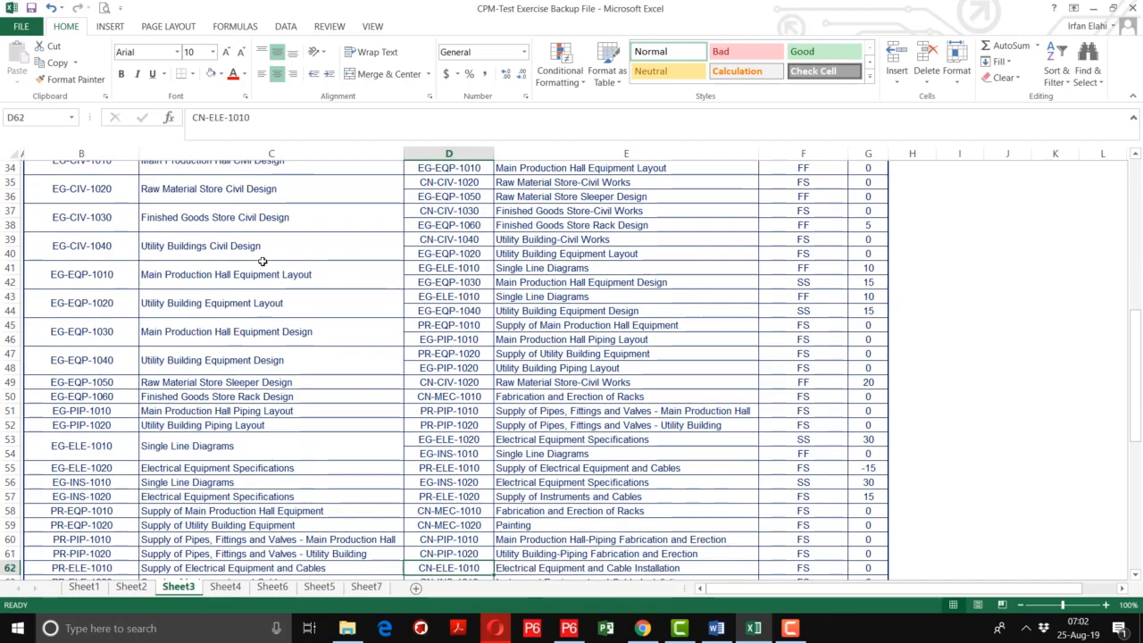
{"action": "key", "text": "Down"}
{"action": "key", "text": "Down"}
{"action": "key", "text": "Down"}
{"action": "key", "text": "Down"}
{"action": "key", "text": "Down"}
{"action": "key", "text": "Down"}
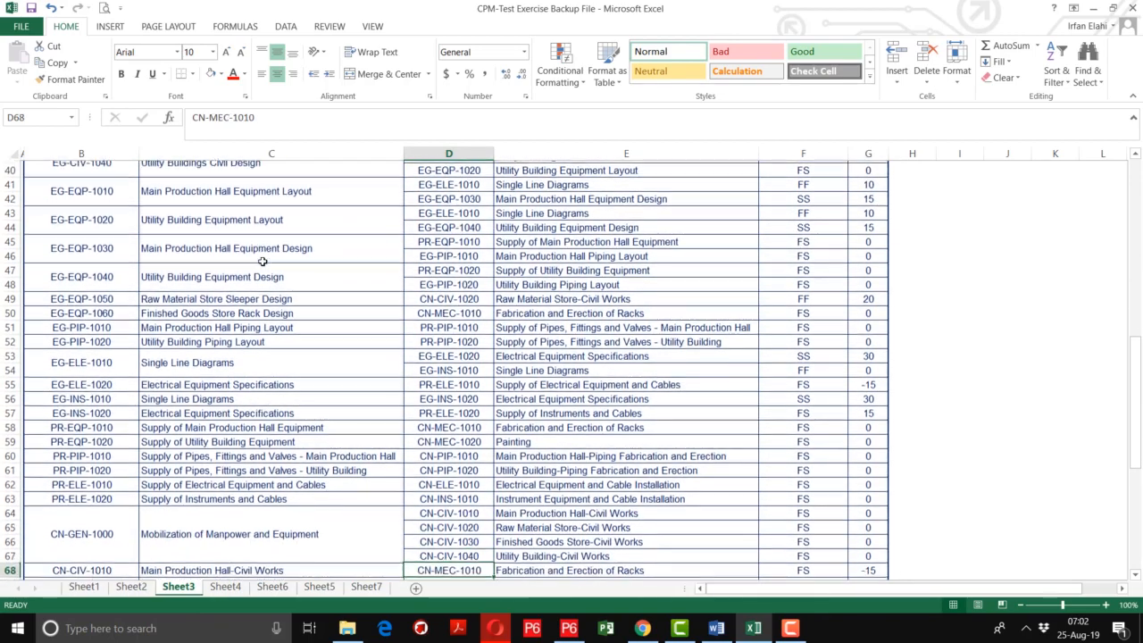
{"action": "key", "text": "Down"}
{"action": "key", "text": "Down"}
{"action": "key", "text": "Down"}
{"action": "key", "text": "Down"}
{"action": "key", "text": "Down"}
{"action": "key", "text": "Down"}
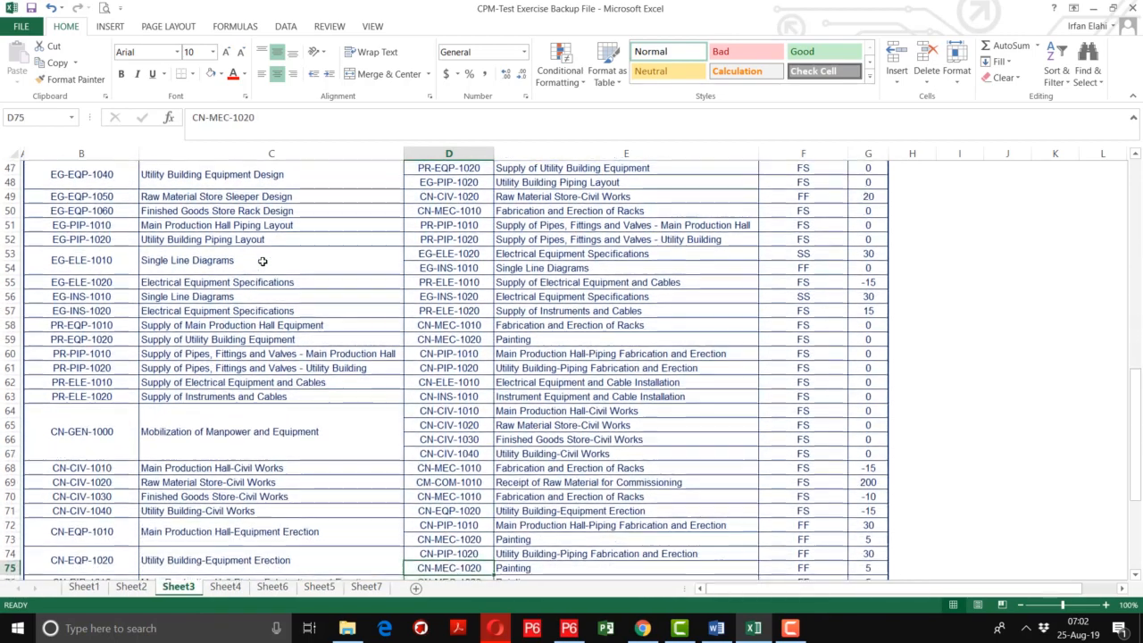
{"action": "key", "text": "Down"}
{"action": "key", "text": "Down"}
{"action": "key", "text": "Down"}
{"action": "key", "text": "Down"}
{"action": "key", "text": "Down"}
{"action": "key", "text": "Down"}
{"action": "key", "text": "Down"}
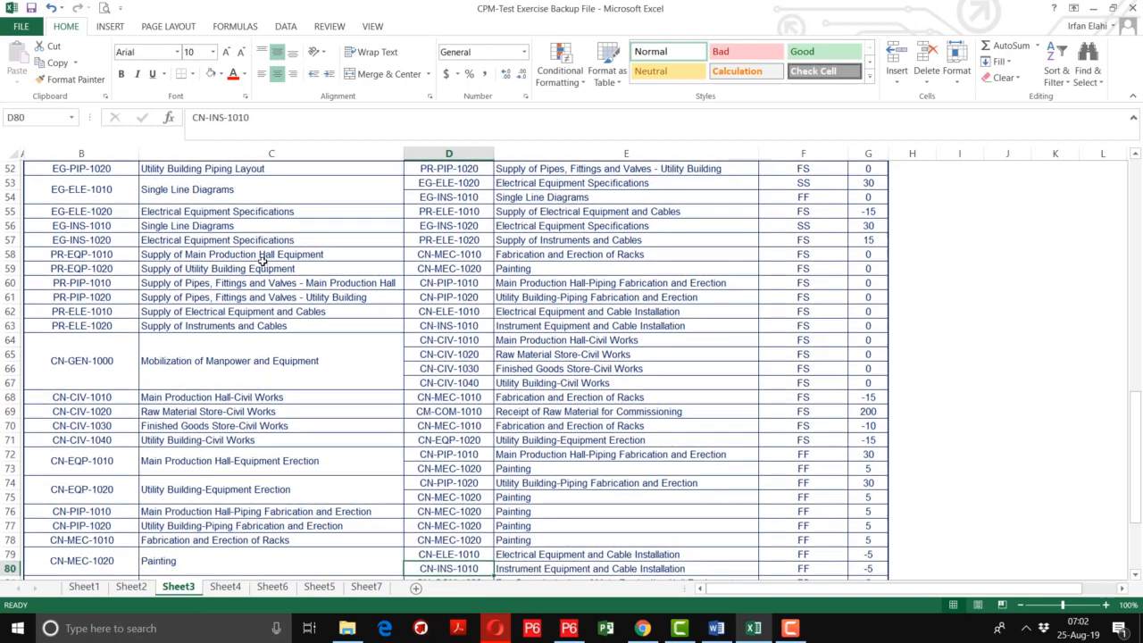
{"action": "key", "text": "Down"}
{"action": "key", "text": "Down"}
{"action": "key", "text": "Down"}
{"action": "key", "text": "Down"}
{"action": "key", "text": "Down"}
{"action": "key", "text": "Down"}
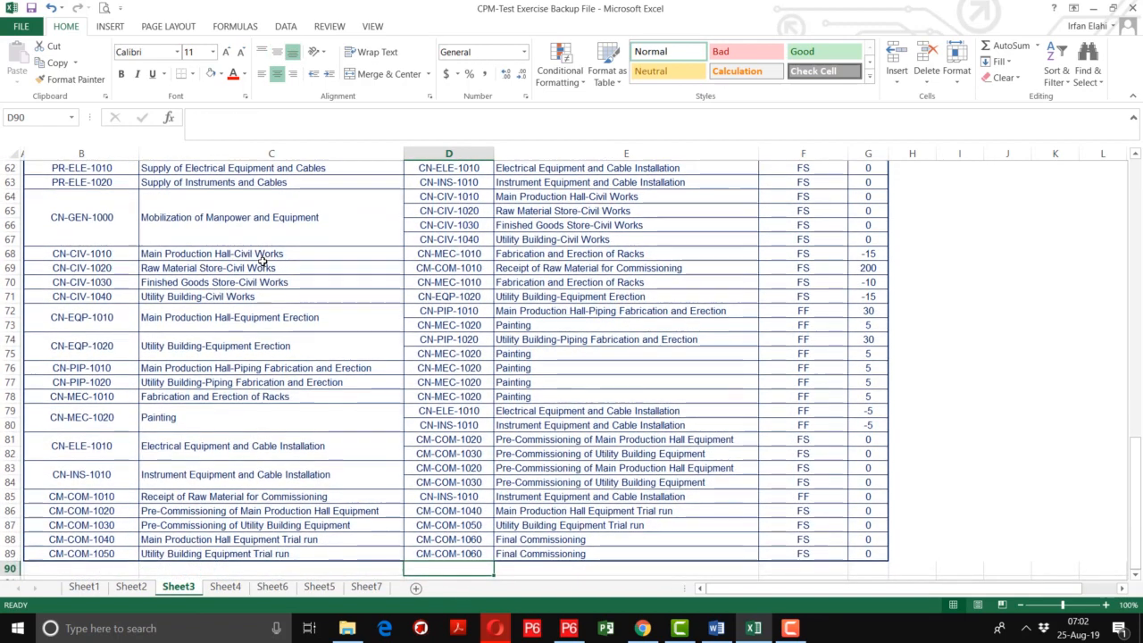
Go back up through the successor list from the end of the table to the Procurement Start rows
{"action": "key", "text": "Up"}
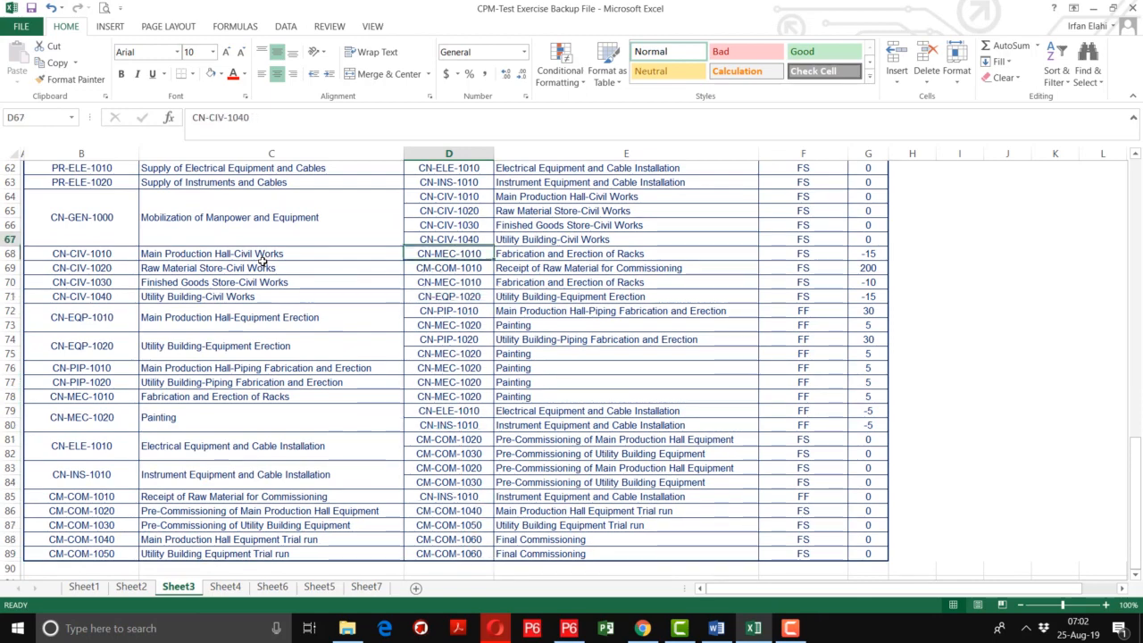
{"action": "key", "text": "Up"}
{"action": "key", "text": "Up"}
{"action": "key", "text": "Up"}
{"action": "key", "text": "Up"}
{"action": "key", "text": "Up"}
{"action": "key", "text": "Up"}
{"action": "key", "text": "Up"}
{"action": "key", "text": "Up"}
{"action": "key", "text": "Up"}
{"action": "key", "text": "Up"}
{"action": "key", "text": "Up"}
{"action": "key", "text": "Up"}
{"action": "key", "text": "Up"}
{"action": "key", "text": "Up"}
{"action": "key", "text": "Up"}
{"action": "key", "text": "Up"}
{"action": "key", "text": "Up"}
{"action": "key", "text": "Up"}
{"action": "key", "text": "Up"}
{"action": "key", "text": "Up"}
{"action": "key", "text": "Up"}
{"action": "key", "text": "Up"}
{"action": "key", "text": "Up"}
{"action": "key", "text": "Up"}
{"action": "key", "text": "Up"}
{"action": "key", "text": "Up"}
{"action": "key", "text": "Up"}
{"action": "key", "text": "Up"}
{"action": "key", "text": "Up"}
{"action": "key", "text": "Up"}
{"action": "key", "text": "Up"}
{"action": "key", "text": "Up"}
{"action": "key", "text": "Up"}
{"action": "key", "text": "Up"}
{"action": "key", "text": "Up"}
{"action": "key", "text": "Up"}
{"action": "key", "text": "Up"}
{"action": "key", "text": "Up"}
{"action": "key", "text": "Up"}
{"action": "key", "text": "Up"}
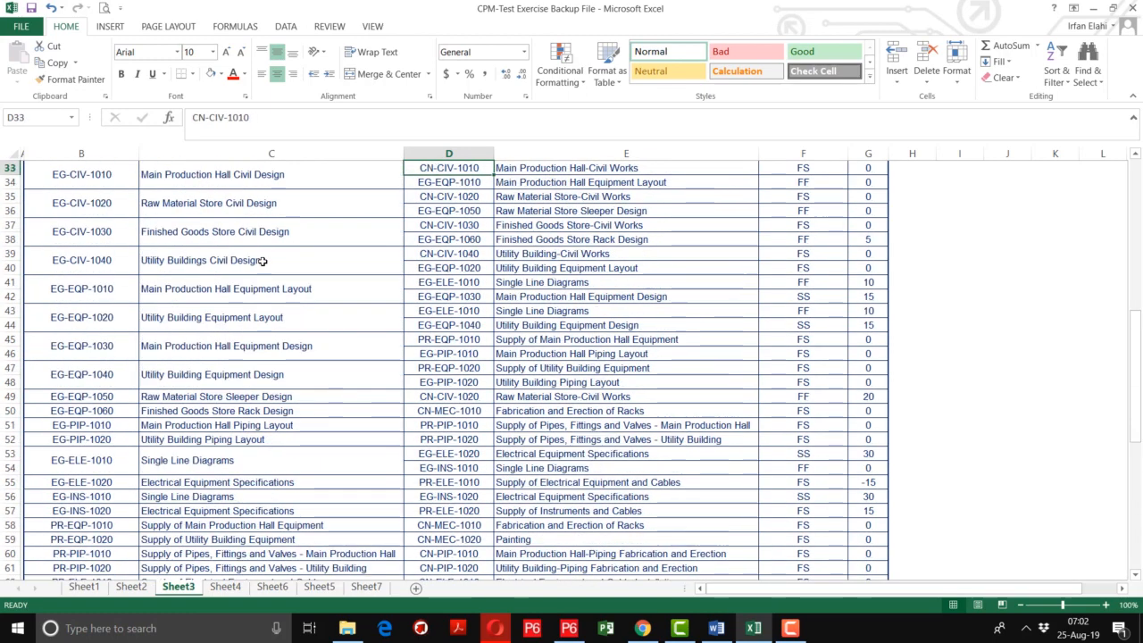
{"action": "key", "text": "Up"}
{"action": "key", "text": "Up"}
{"action": "key", "text": "Up"}
{"action": "key", "text": "Up"}
{"action": "key", "text": "Up"}
{"action": "key", "text": "Up"}
{"action": "key", "text": "Up"}
{"action": "key", "text": "Up"}
{"action": "key", "text": "Up"}
{"action": "key", "text": "Up"}
{"action": "key", "text": "Up"}
{"action": "key", "text": "Up"}
{"action": "key", "text": "Up"}
{"action": "key", "text": "Up"}
{"action": "key", "text": "Up"}
{"action": "key", "text": "Up"}
{"action": "key", "text": "Up"}
{"action": "key", "text": "Up"}
{"action": "key", "text": "Up"}
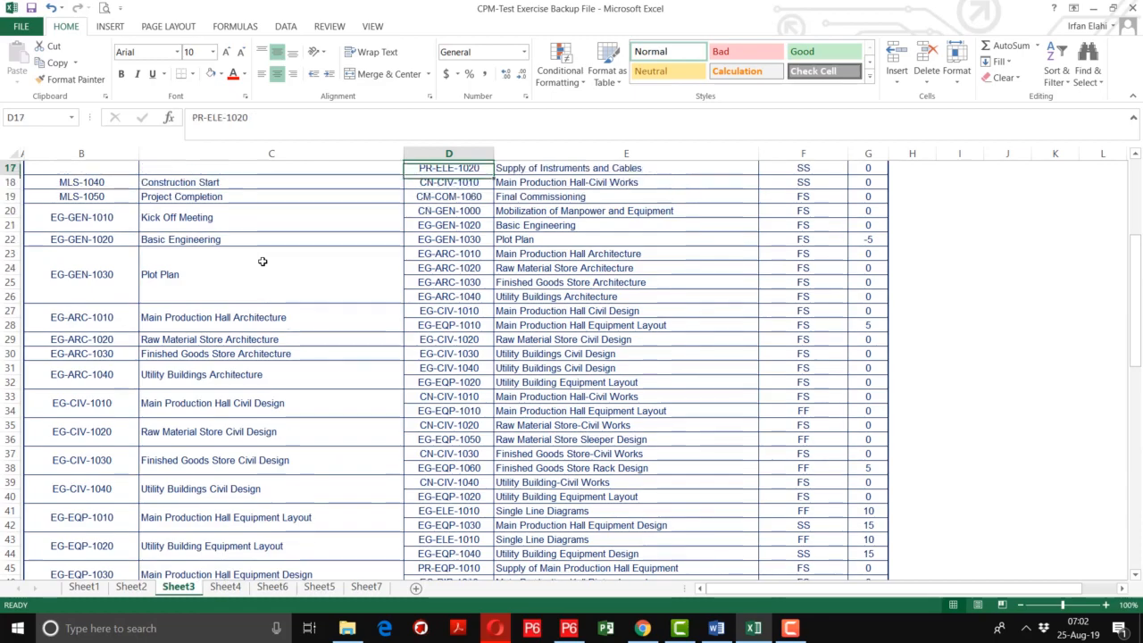